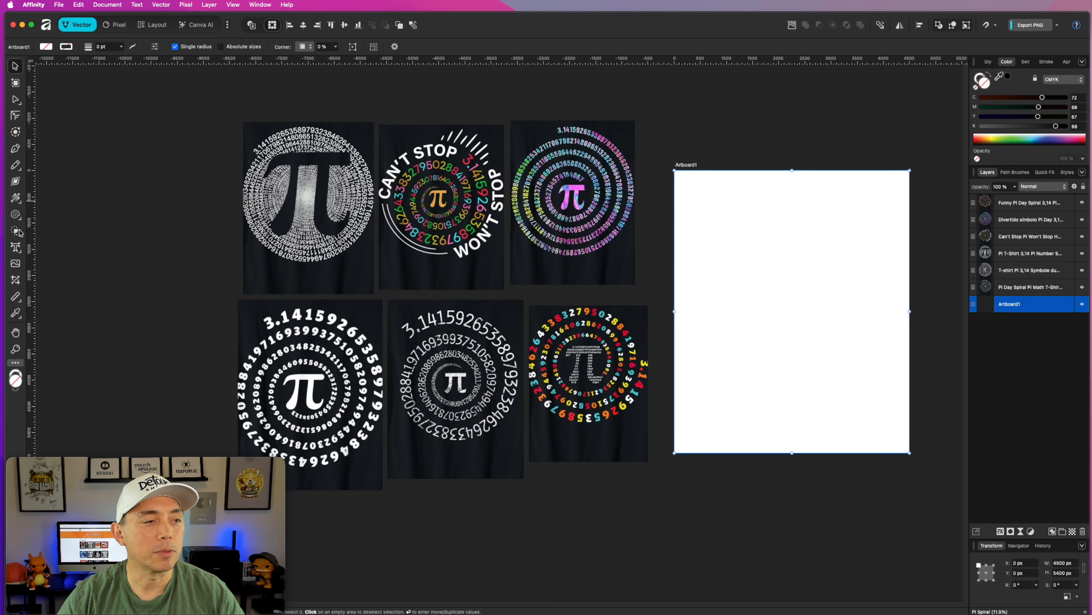
Add the letter "a" as artistic text on the artboard and enlarge it to about 630.5 pt.
left_click(16, 249)
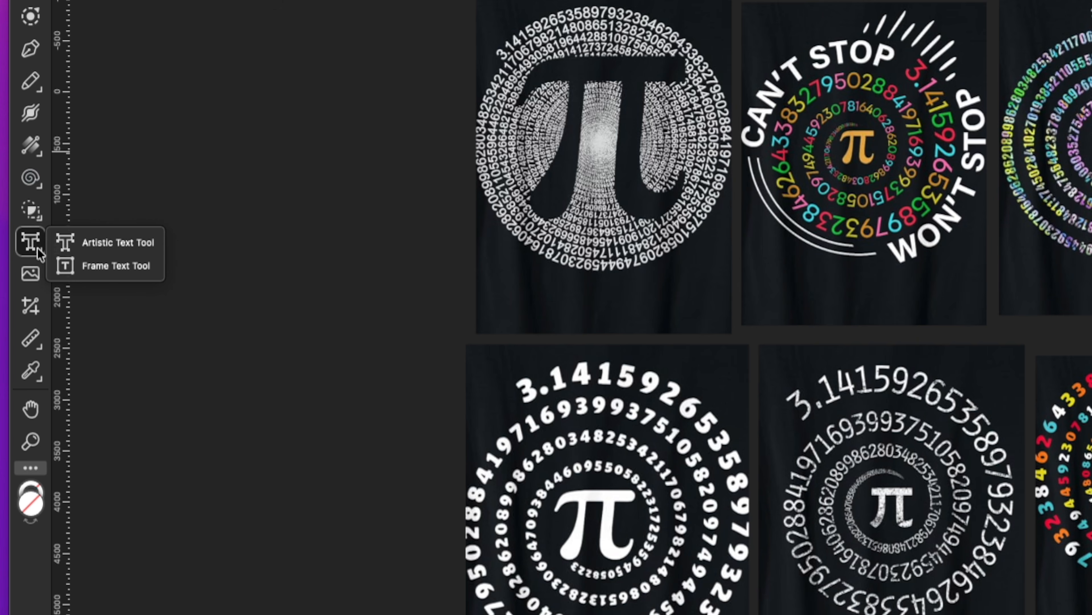
left_click(72, 242)
left_click(750, 257)
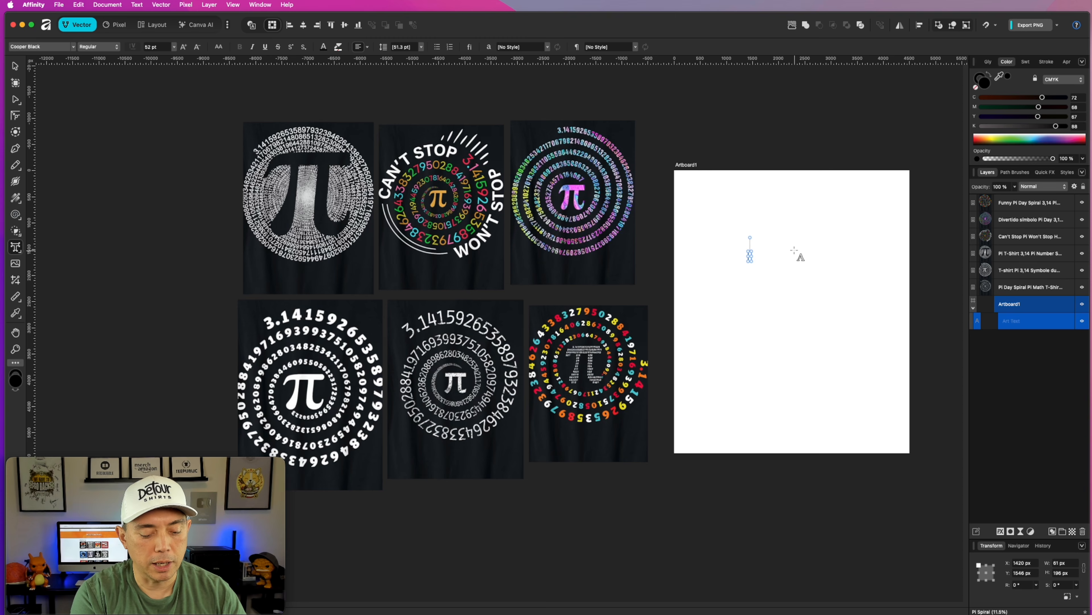
type("a")
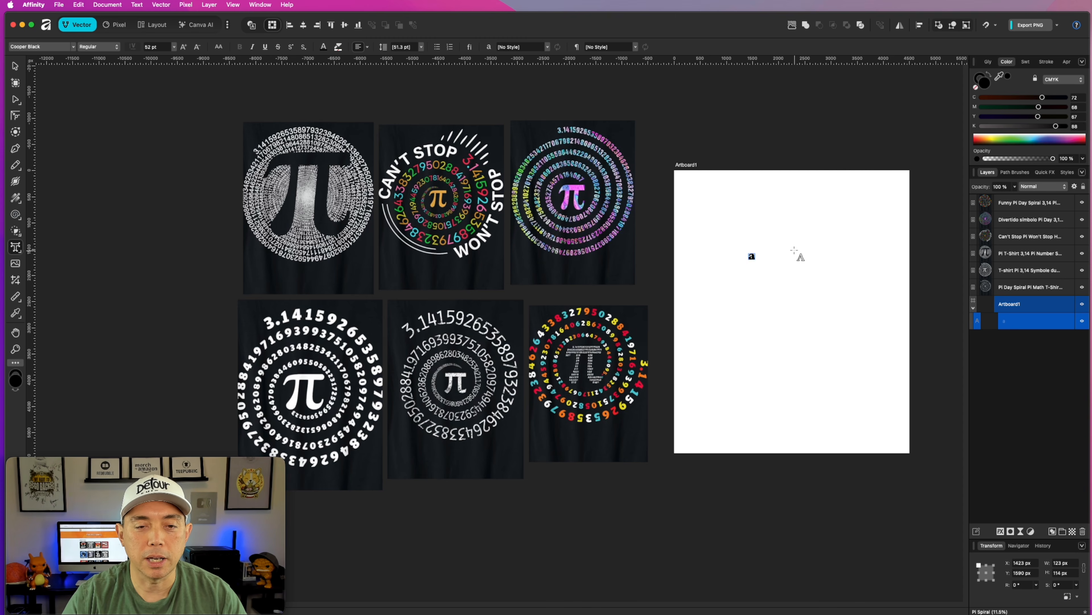
left_click_drag(755, 258, 826, 326)
left_click_drag(751, 266, 823, 280)
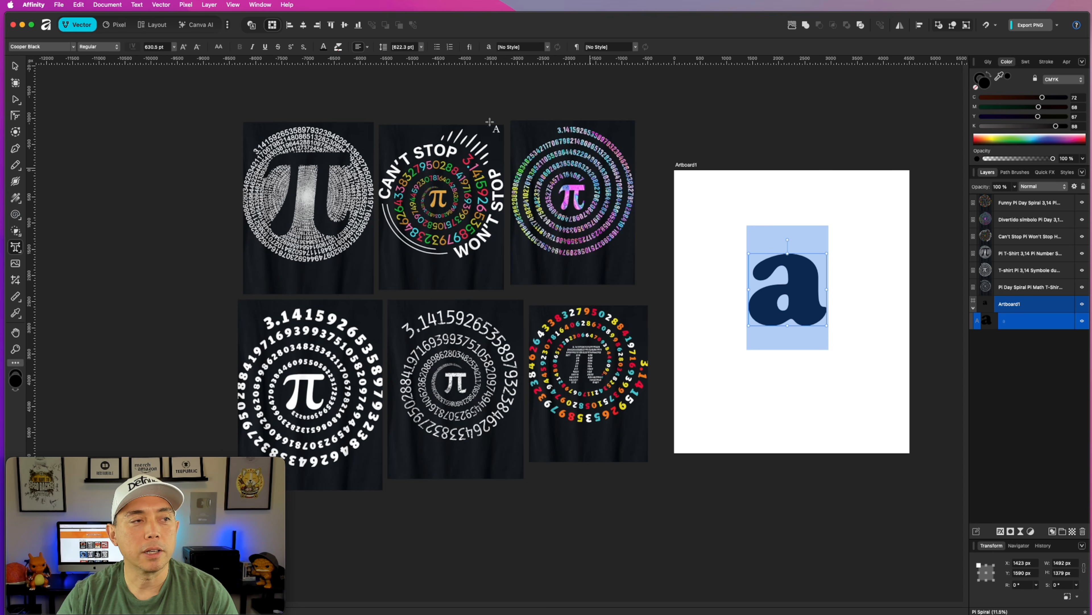
Change the letter's font to Arial Rounded MT Bold, chosen from the list of all fonts.
left_click(73, 47)
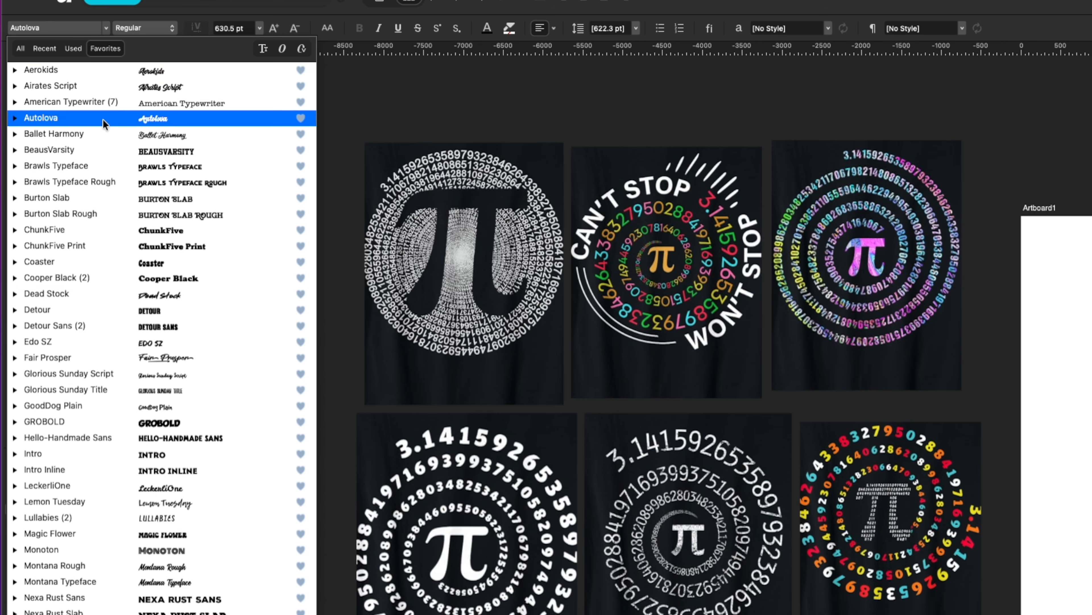
left_click(20, 48)
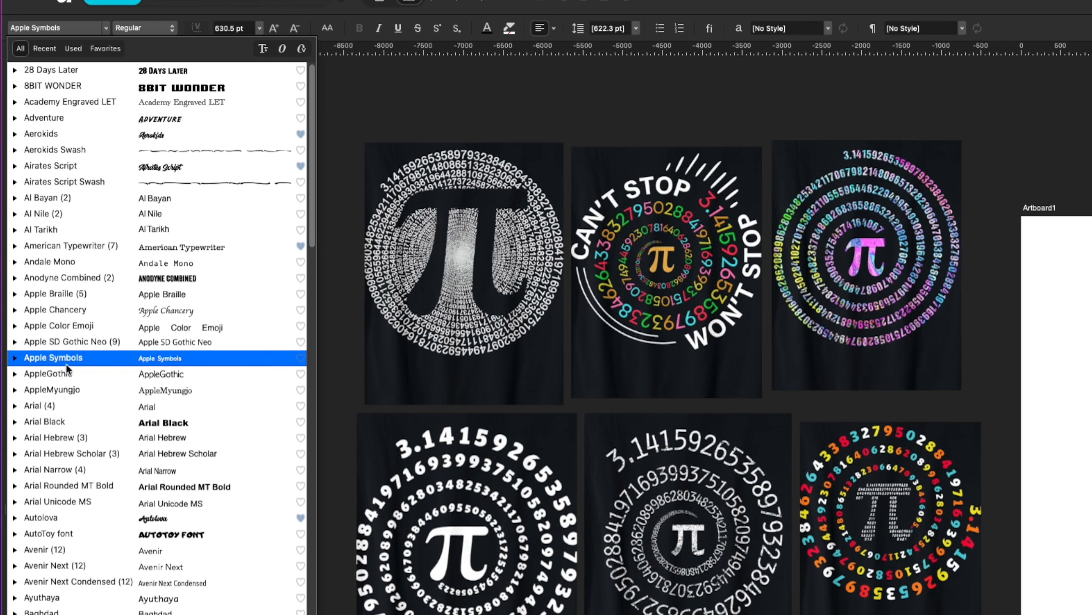
left_click(65, 486)
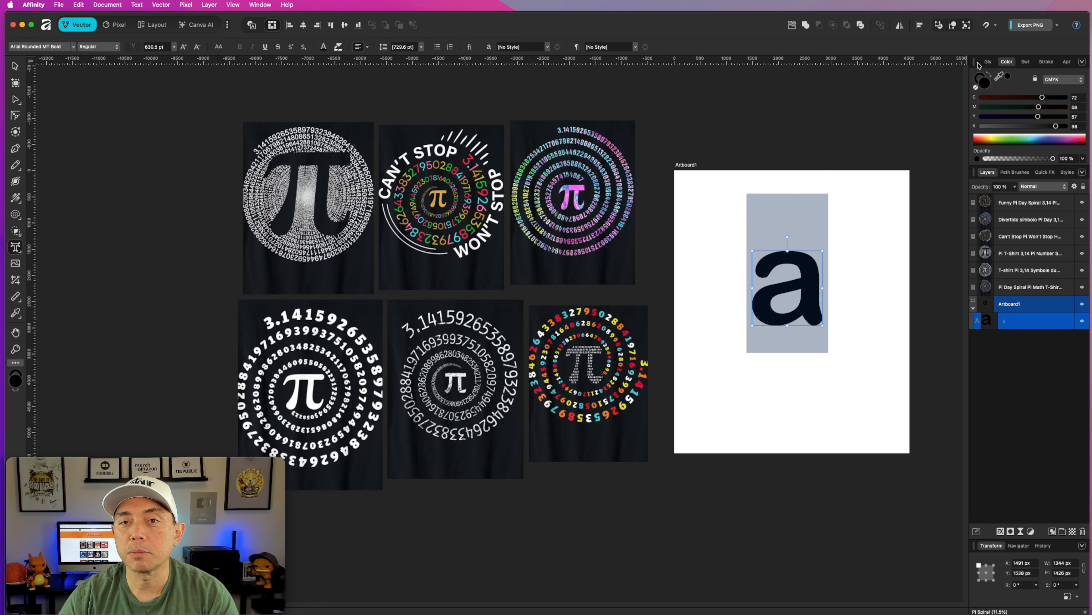
Replace the letter "a" on the artboard with the lowercase π glyph from the Glyph Browser.
left_click(989, 62)
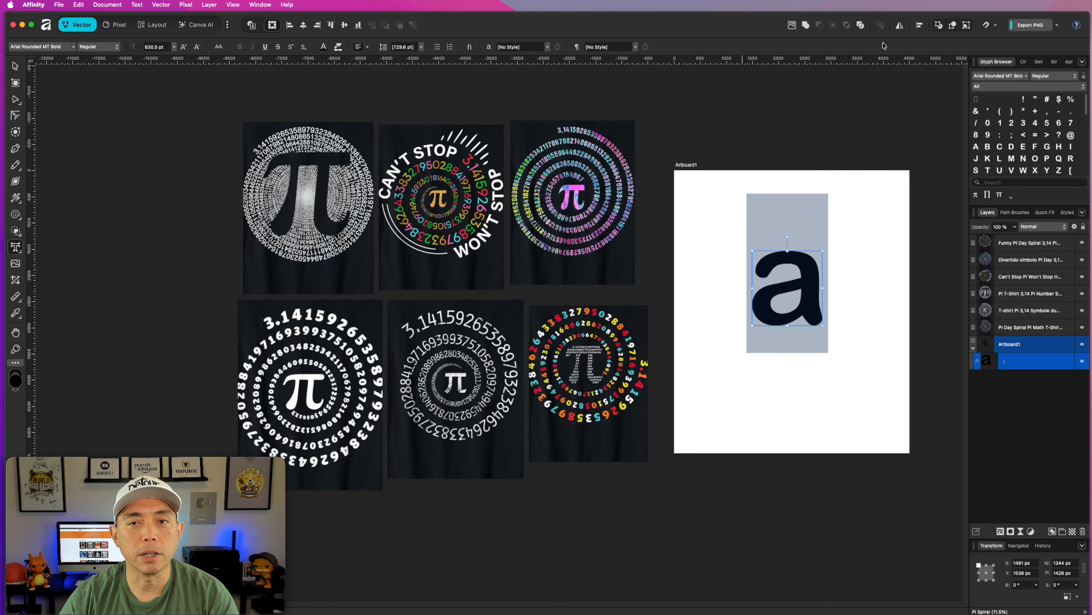
left_click(260, 5)
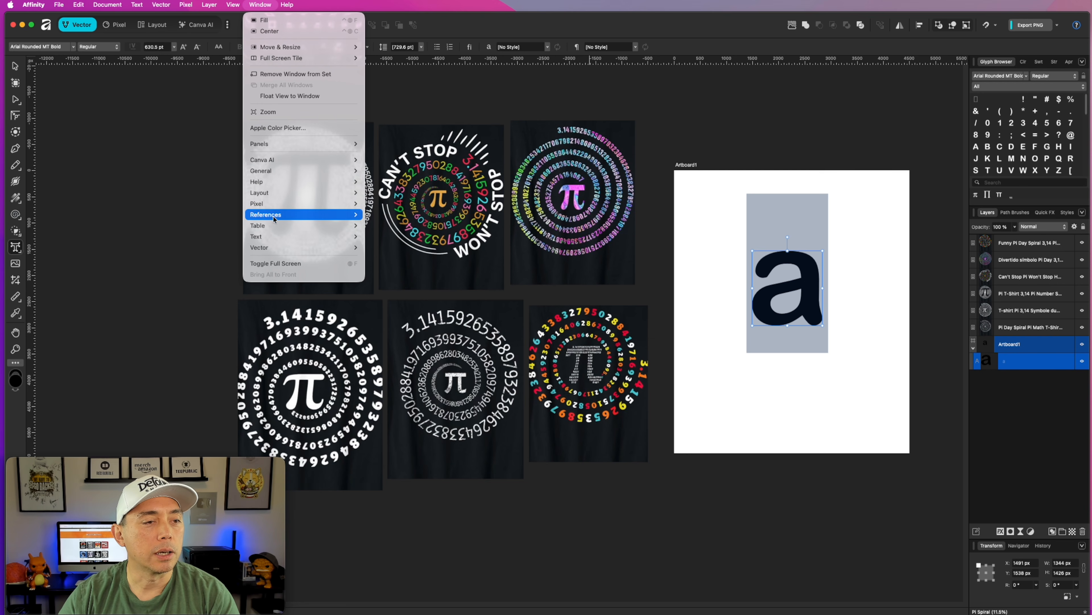
mouse_move(272, 231)
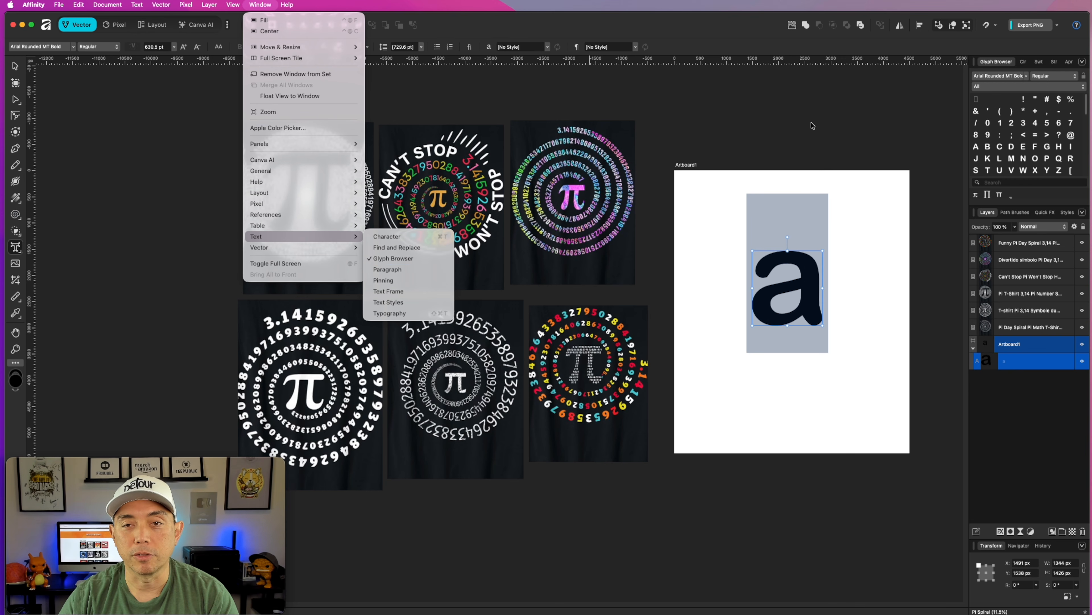
left_click(795, 288)
left_click(795, 288)
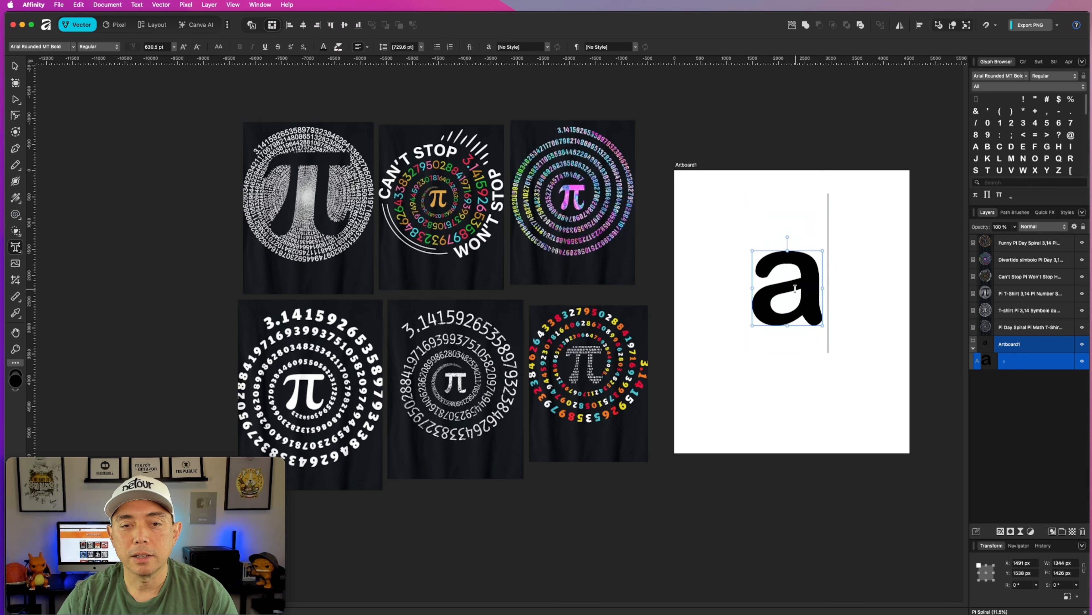
double_click(795, 288)
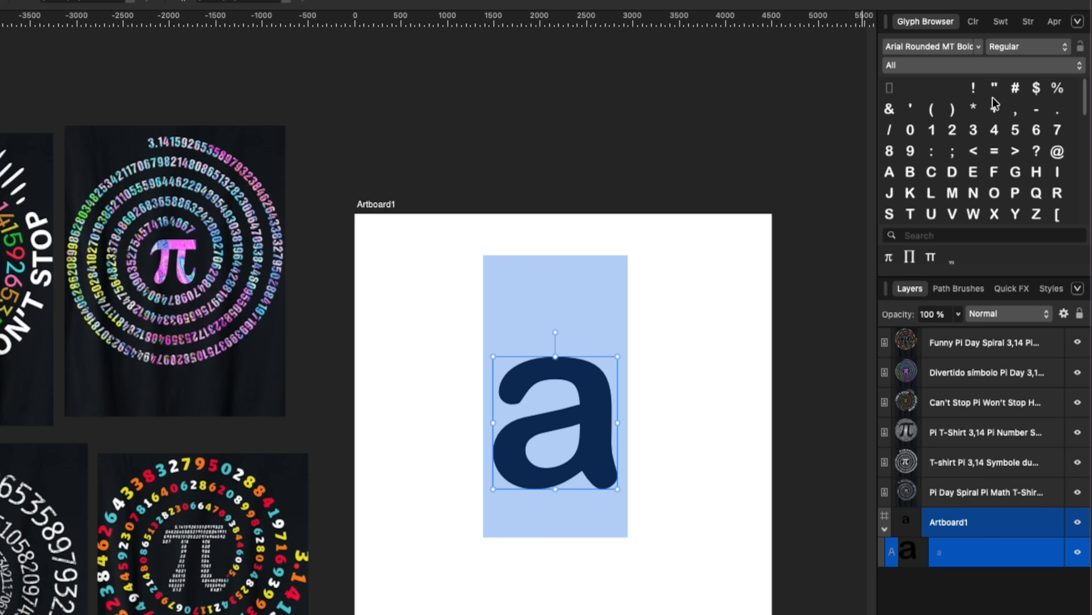
scroll(1071, 125, "down", 3)
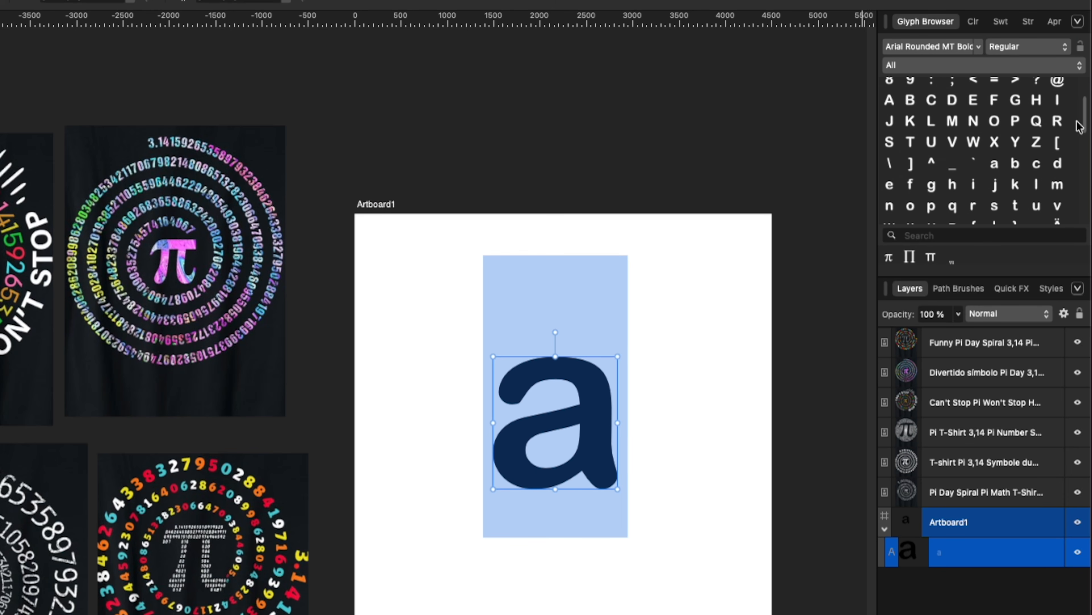
scroll(1038, 138, "down", 1)
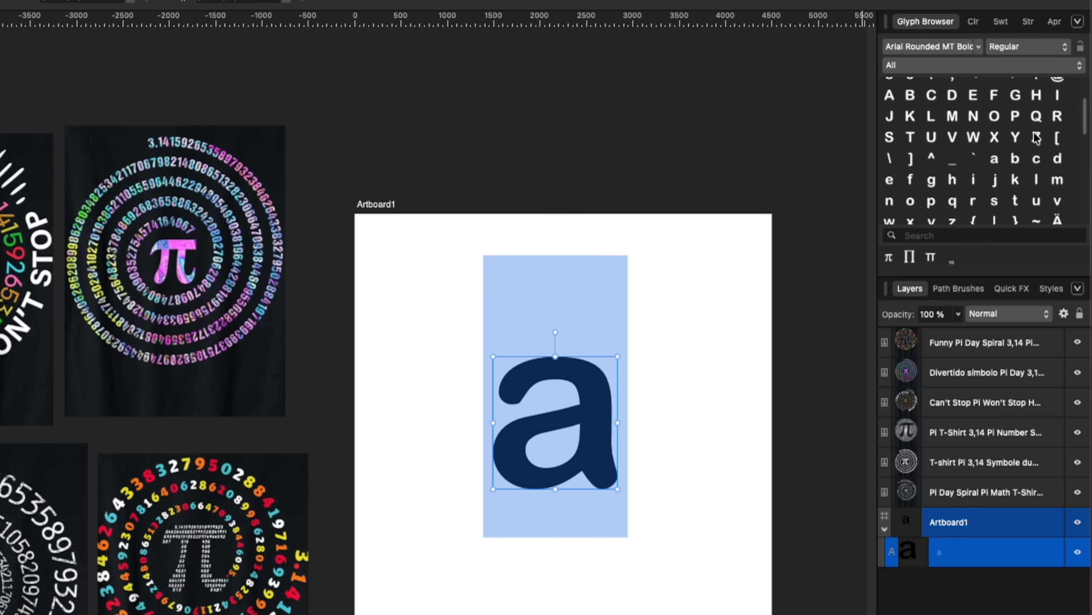
scroll(1032, 142, "down", 3)
scroll(1029, 149, "down", 6)
scroll(1024, 155, "down", 1)
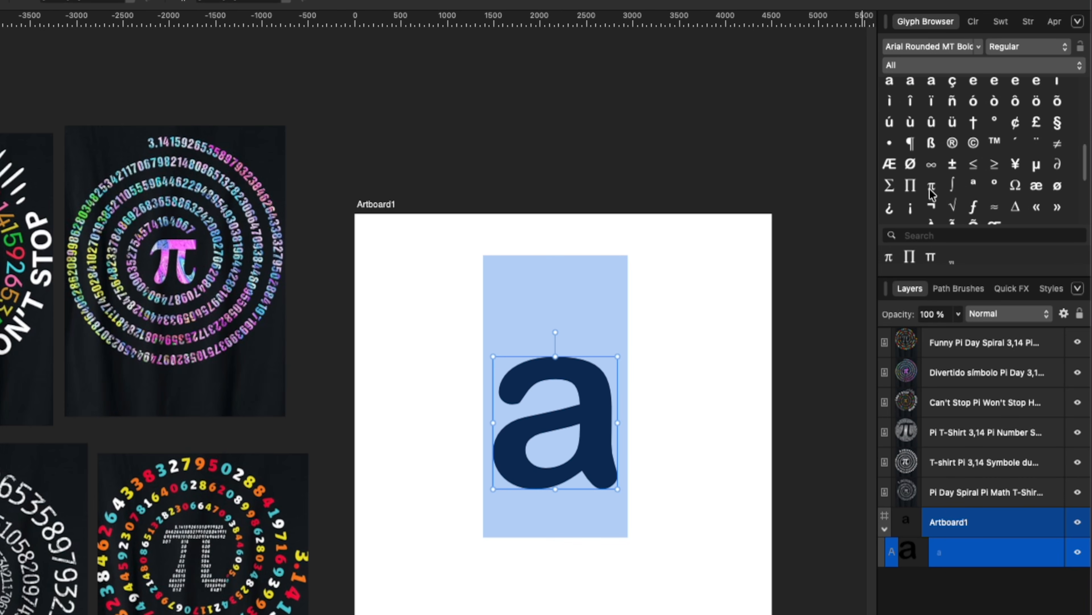
double_click(931, 185)
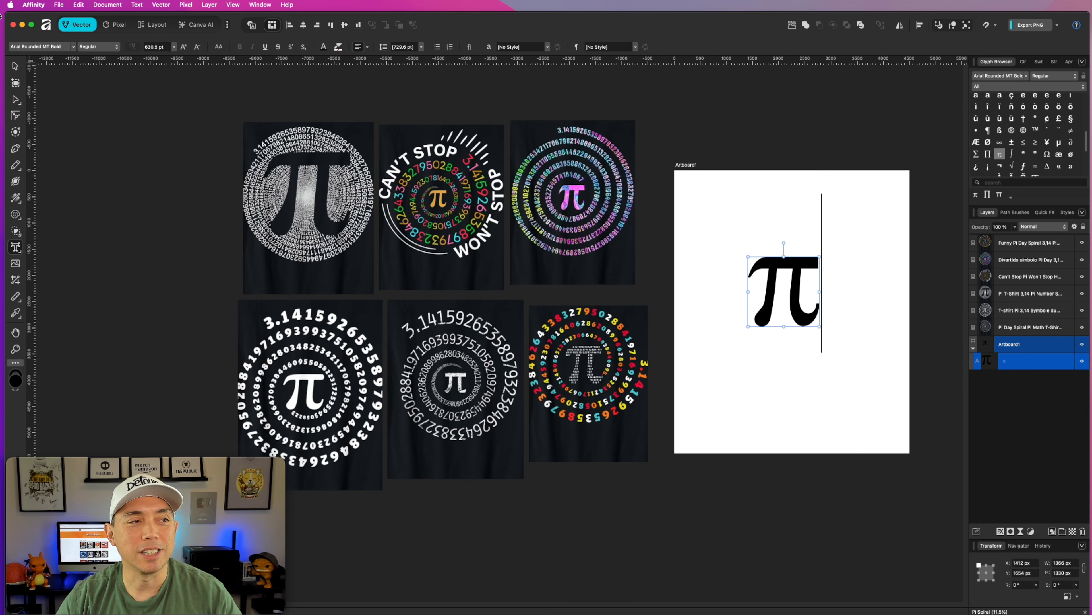
Move the π symbol off the artboard to just above it, and set the pasteboard colour to Light Gray.
left_click(15, 66)
left_click_drag(800, 284, 797, 110)
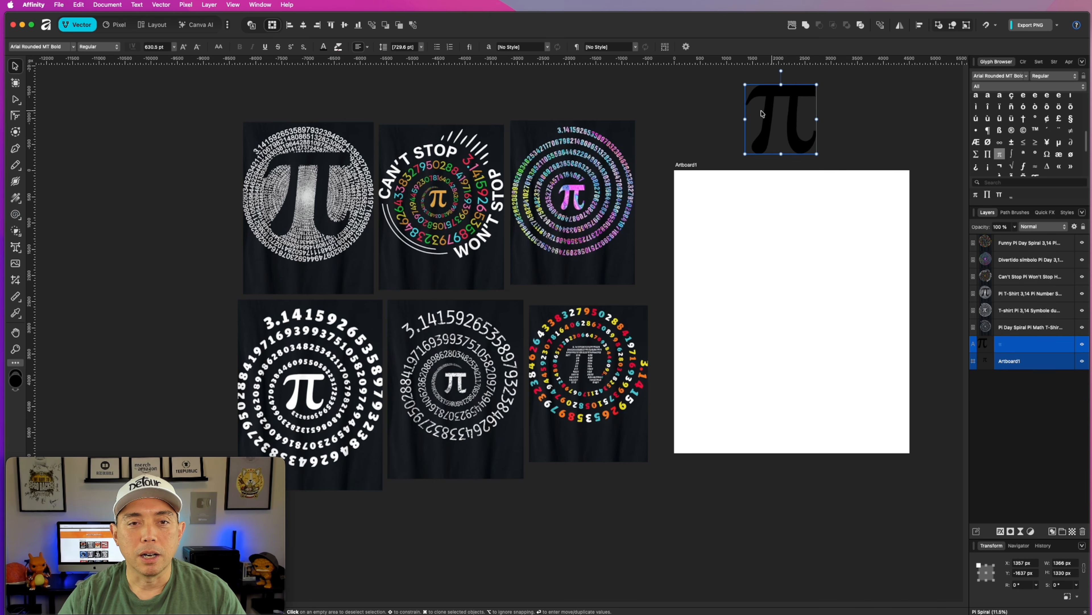
right_click(674, 115)
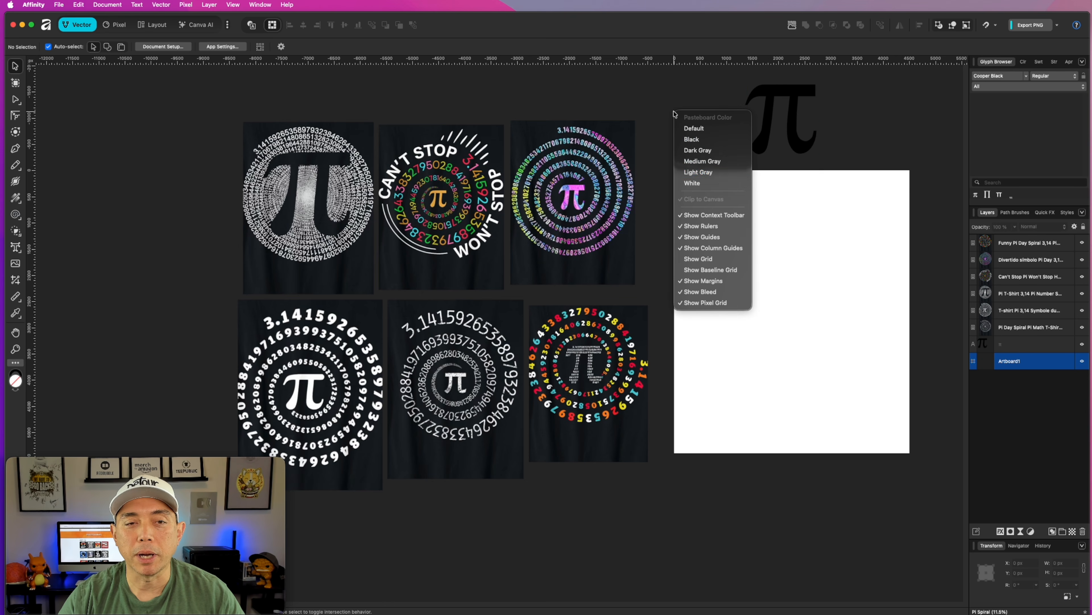
left_click(690, 172)
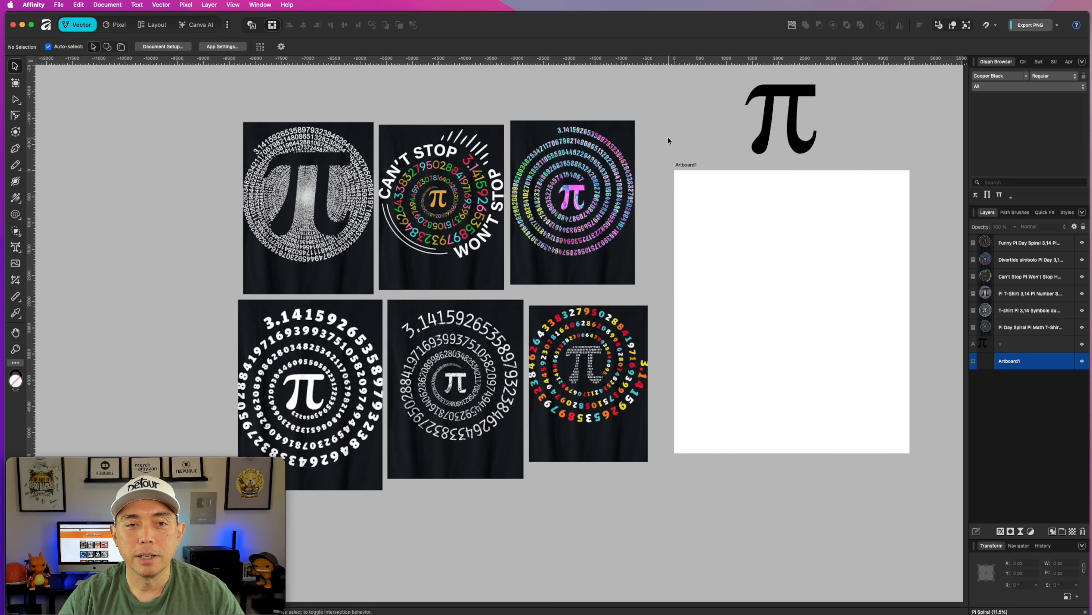
left_click(793, 136)
left_click(857, 133)
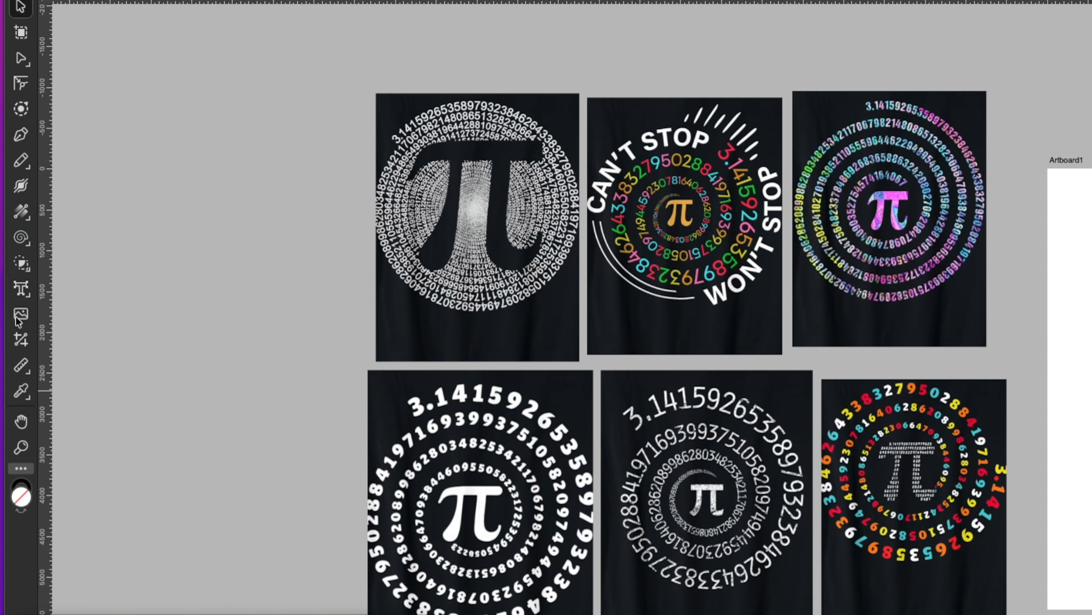
Draw a linear spiral about 2326 px wide and high with the Spiral Tool and place it on the upper half of the artboard.
left_click(28, 244)
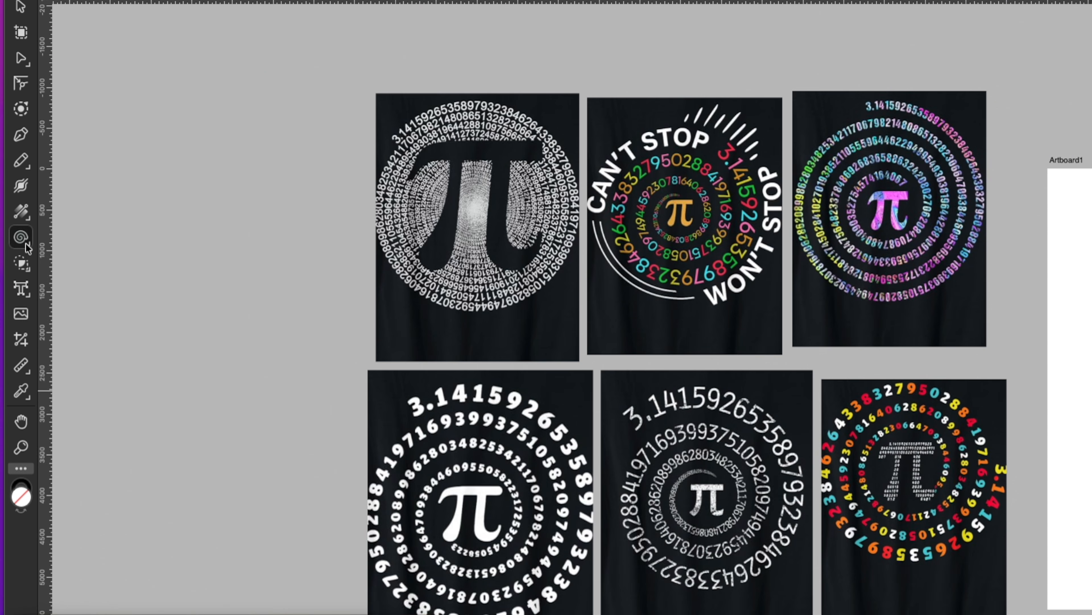
left_click(78, 237)
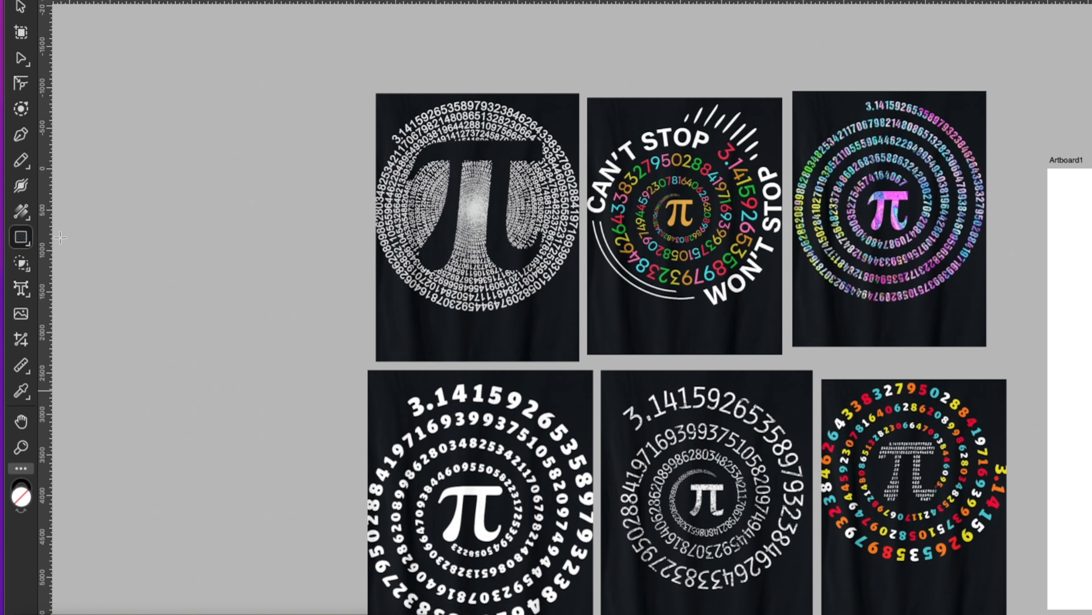
left_click(28, 244)
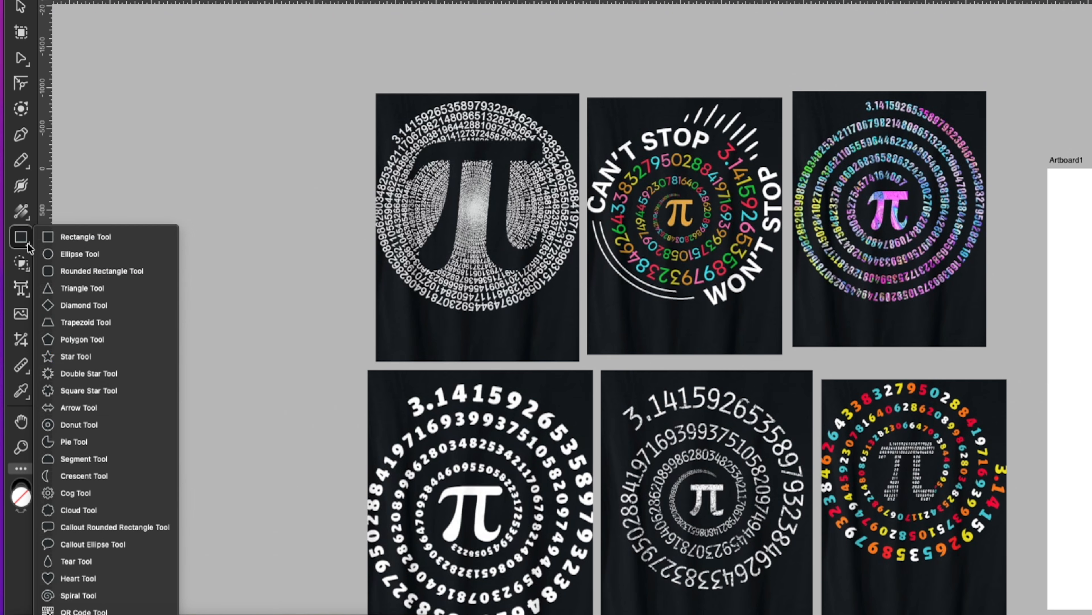
left_click(80, 596)
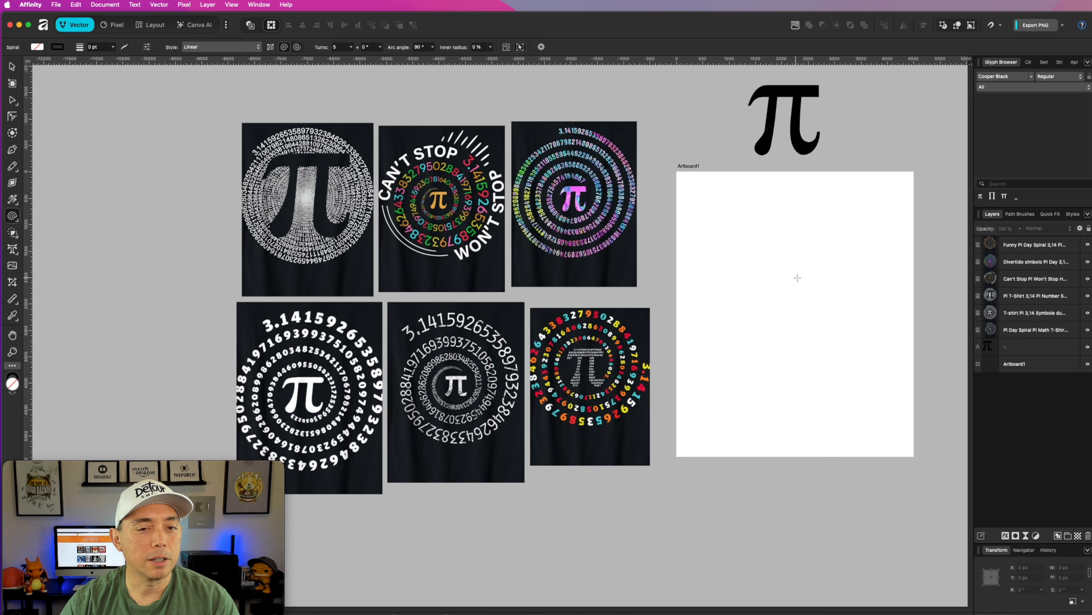
left_click_drag(710, 217, 768, 218)
key("v")
left_click_drag(714, 229, 792, 303)
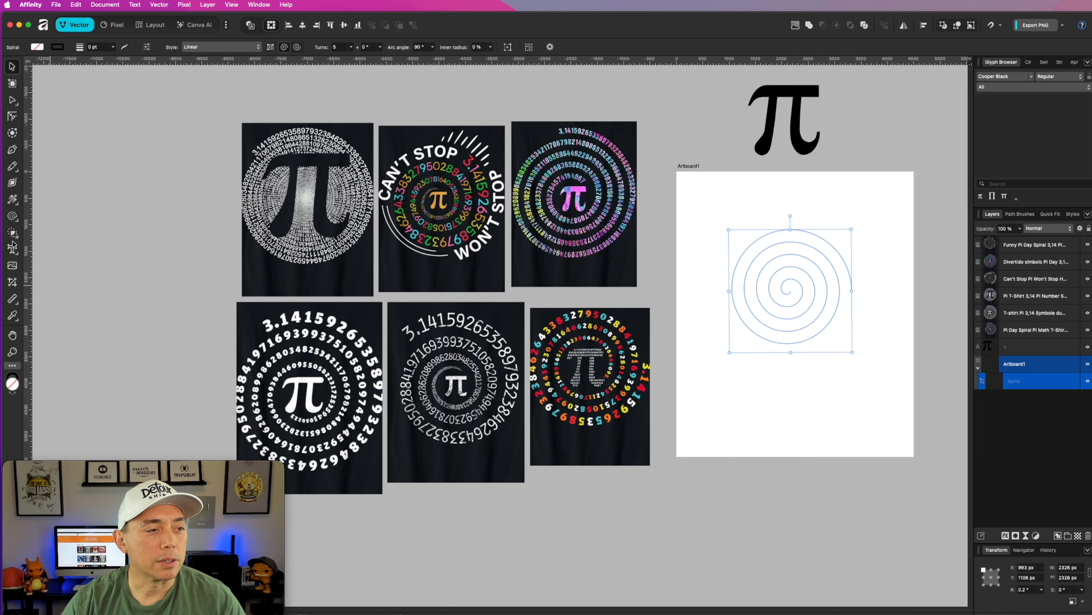
Set the spiral's stroke width to 3 pt.
left_click(11, 218)
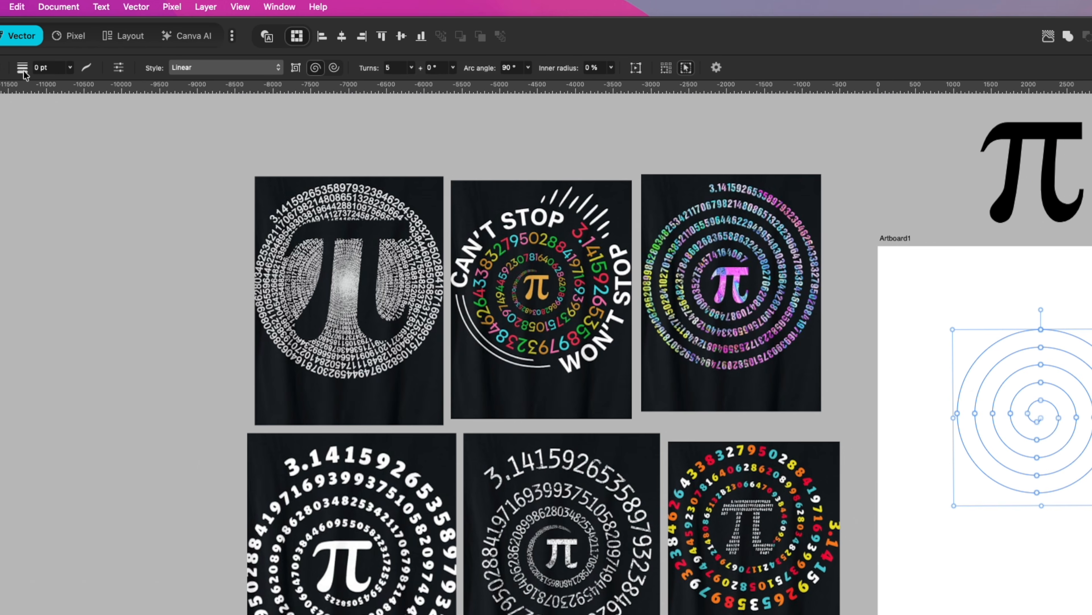
left_click(24, 70)
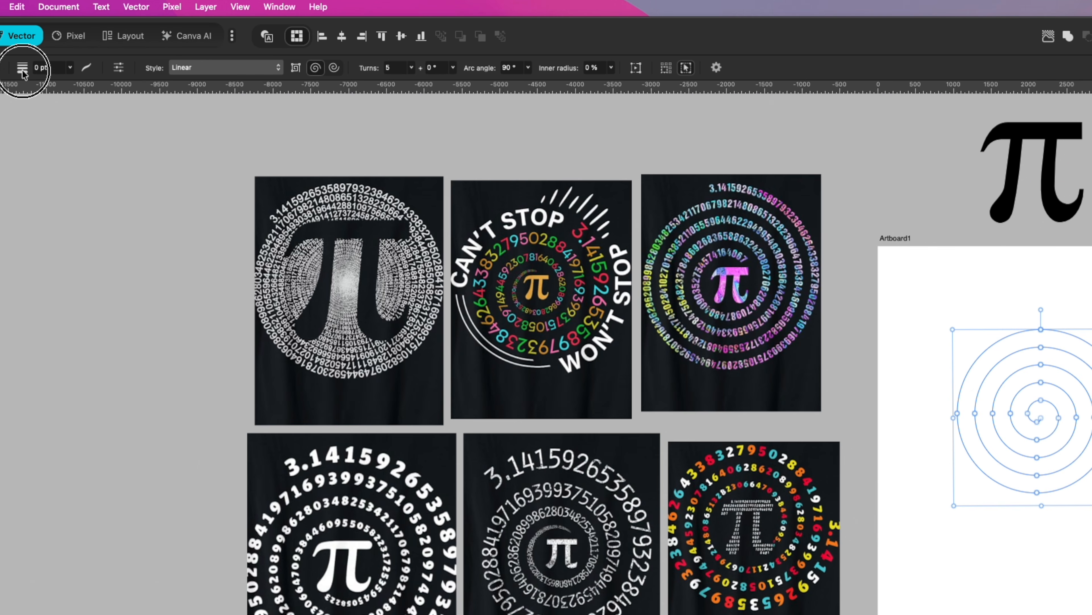
left_click(69, 69)
mouse_move(69, 81)
left_mouse_down()
mouse_move(122, 86)
mouse_move(62, 82)
mouse_move(99, 82)
left_mouse_up()
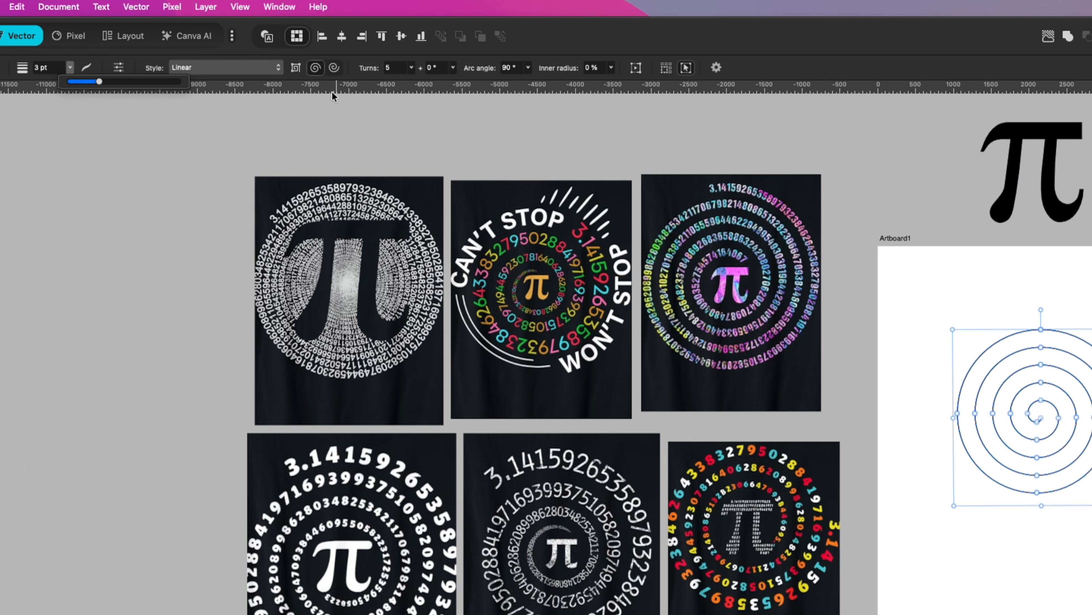
left_click(118, 67)
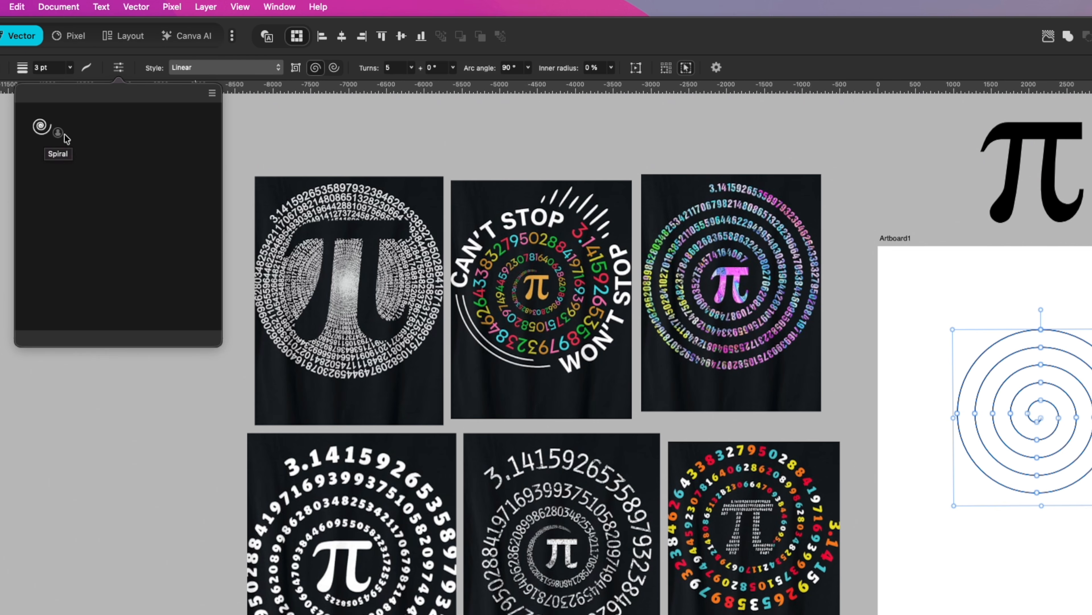
left_click(213, 95)
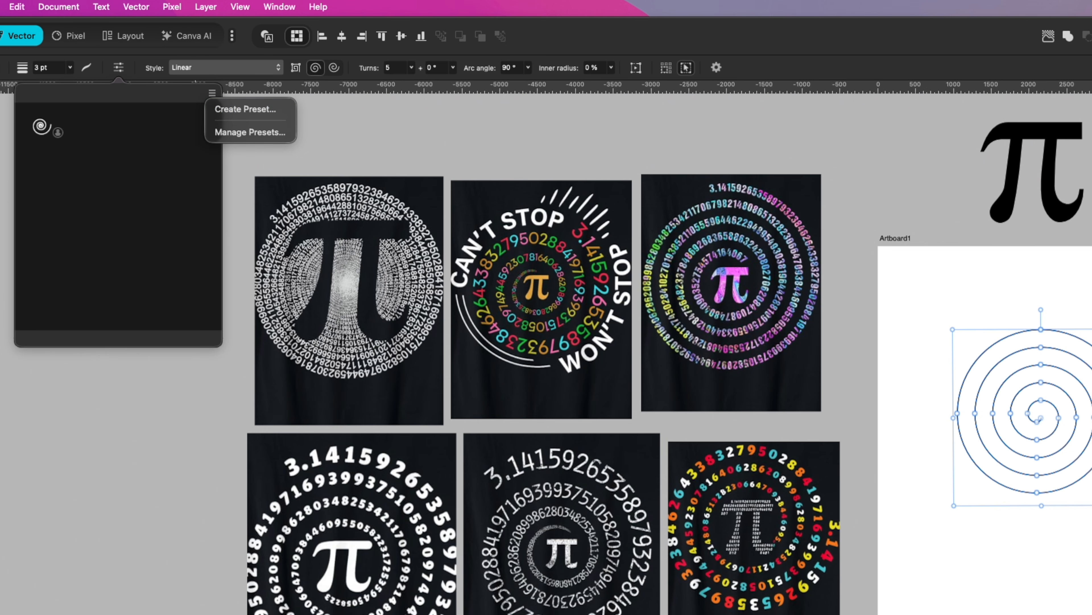
left_click(96, 65)
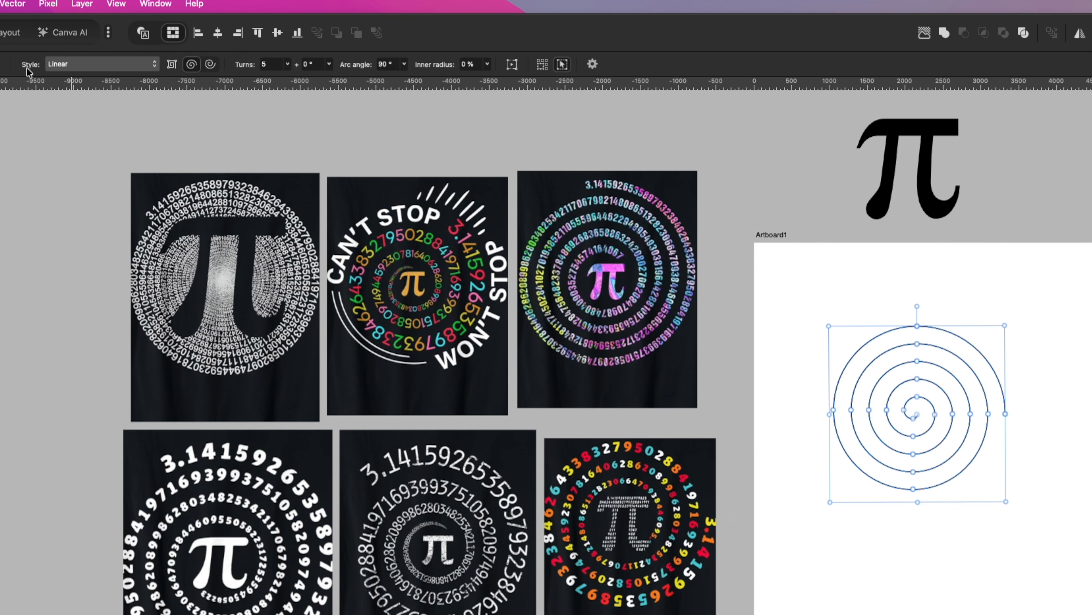
Try the Decaying, Semi-circular, Counter Semi-circular, Fibonacci and Plotted styles on the spiral.
left_click(93, 65)
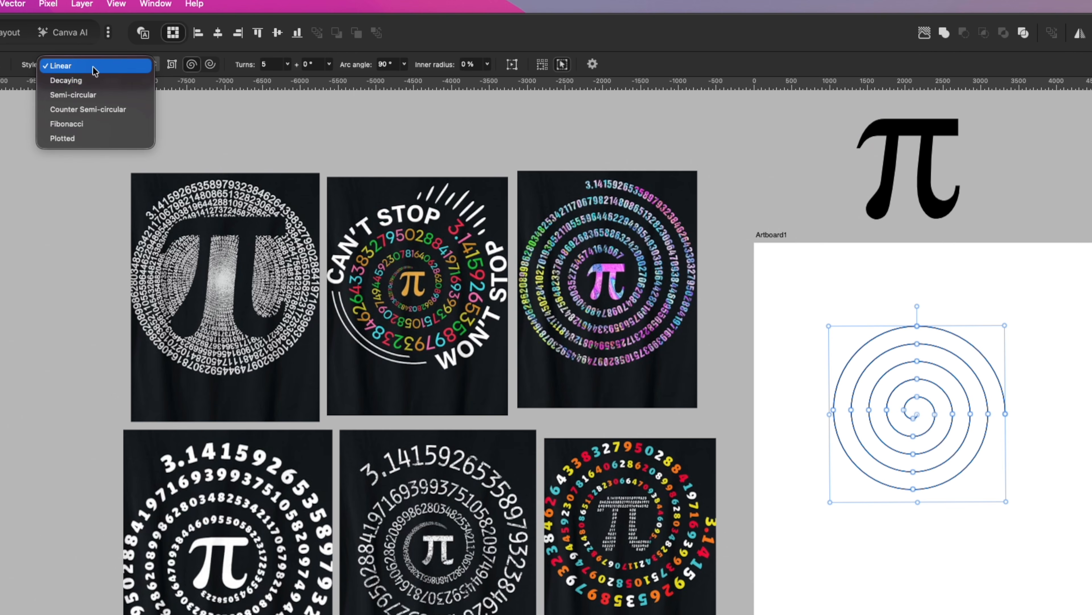
left_click(94, 83)
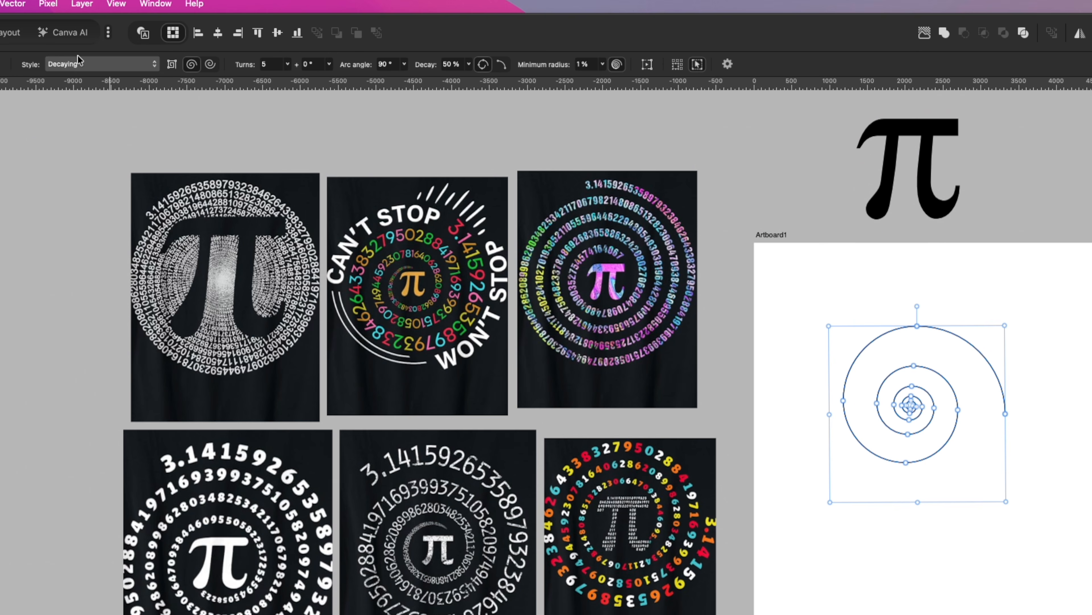
left_click(120, 65)
left_click(111, 86)
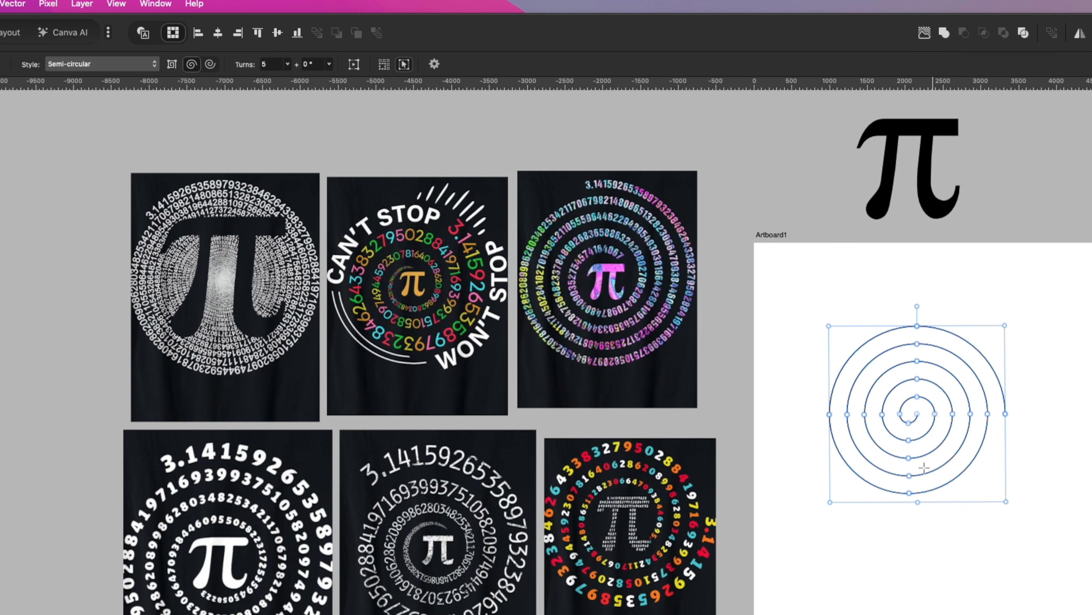
left_click(153, 64)
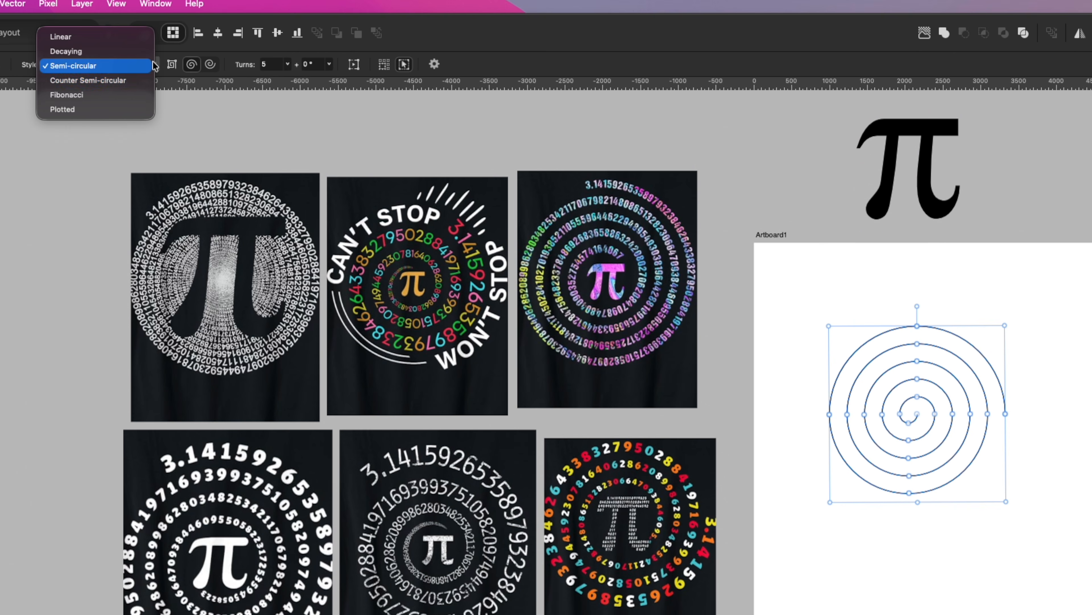
left_click(87, 80)
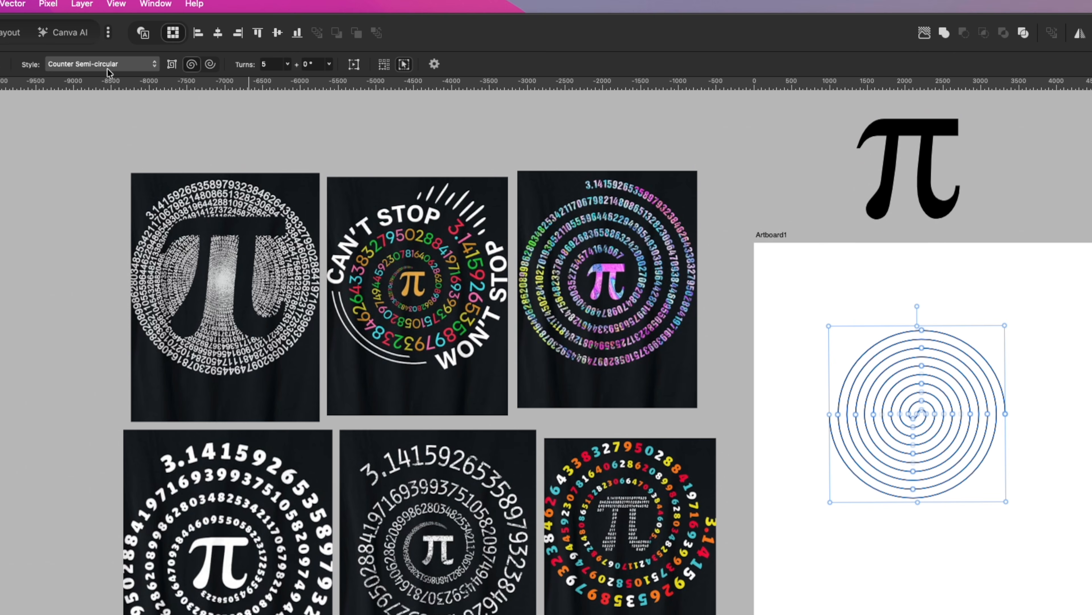
left_click(126, 64)
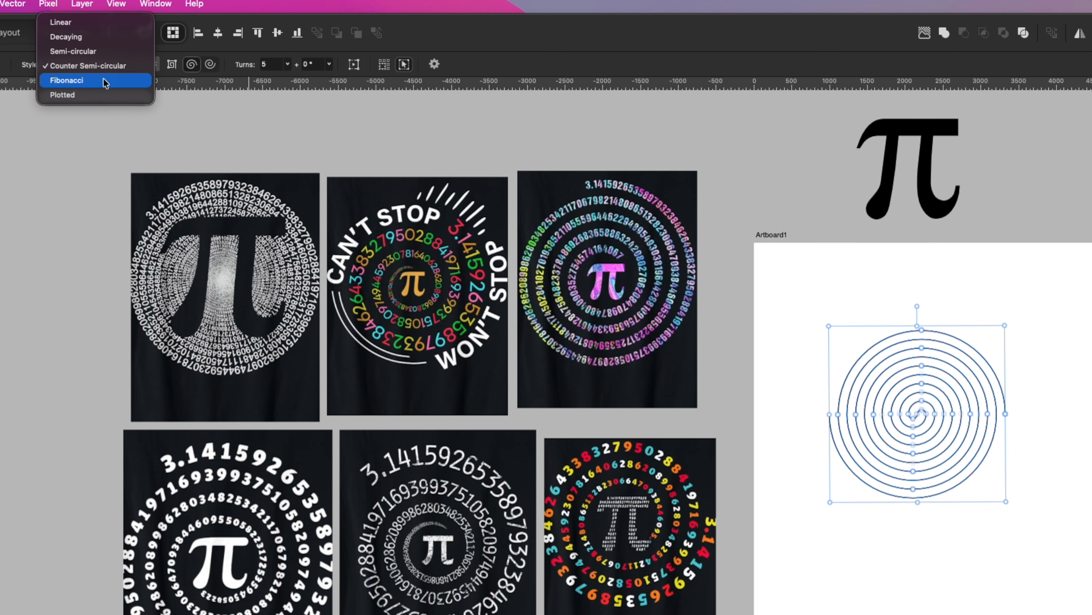
left_click(105, 81)
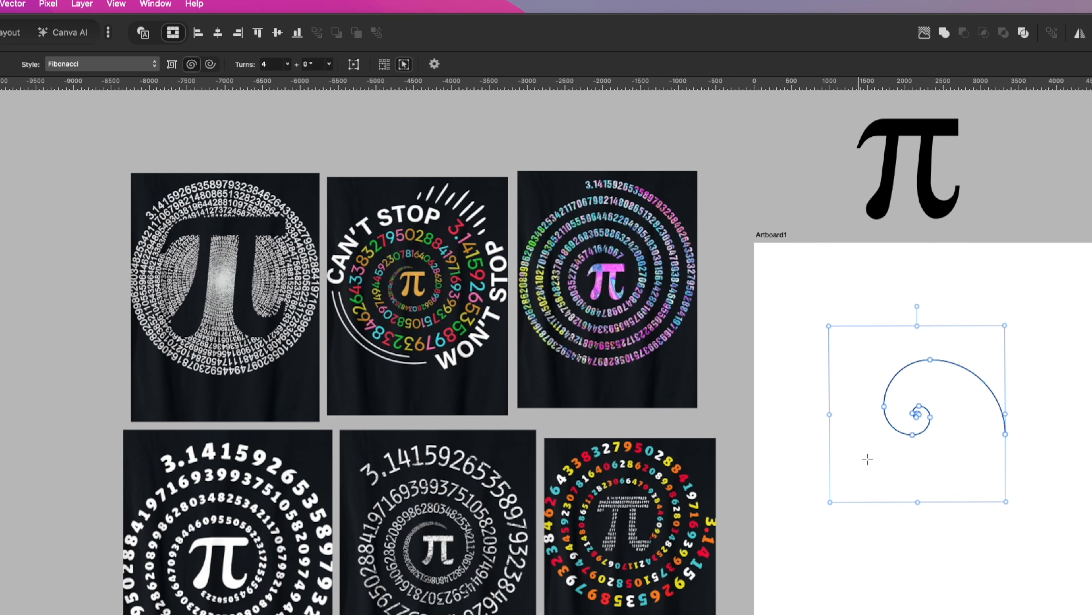
left_click(154, 66)
left_click(129, 81)
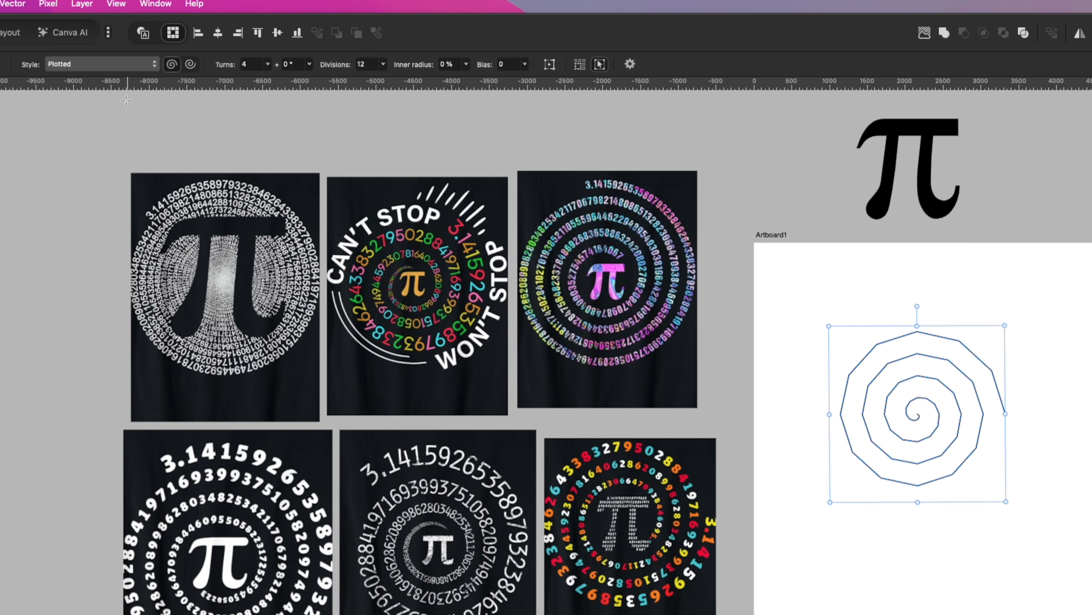
Compare the Linear and Decaying styles once more and set the spiral back to Linear.
left_click(125, 64)
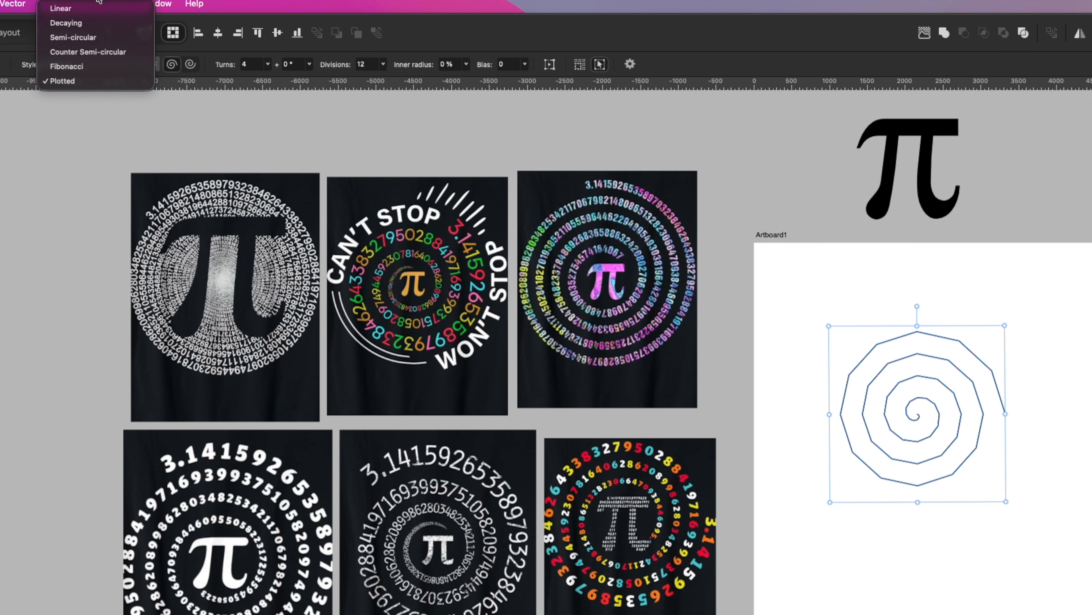
left_click(98, 8)
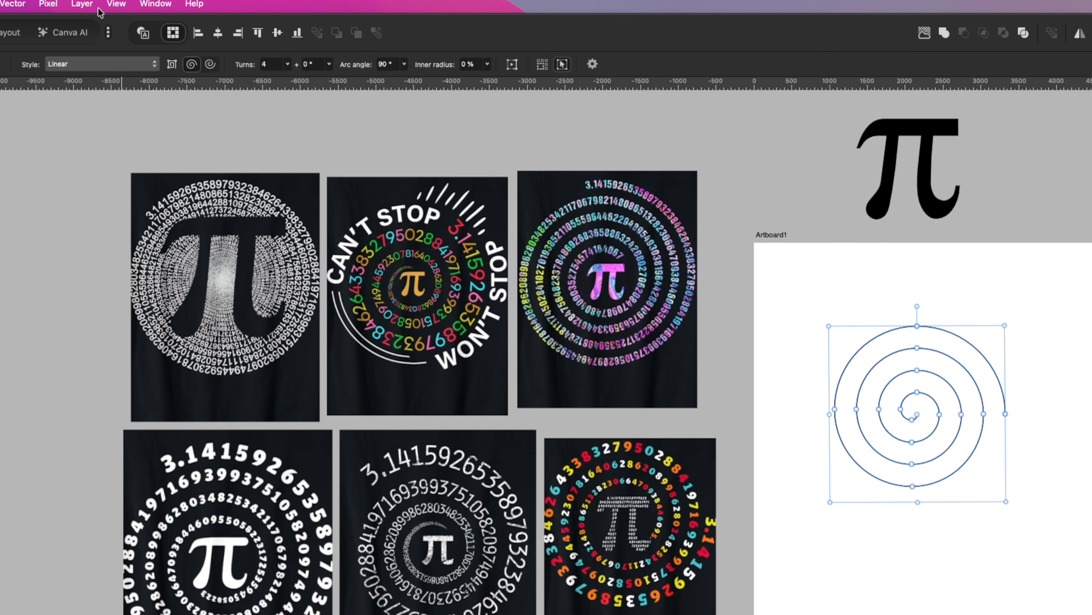
left_click(91, 64)
left_click(88, 79)
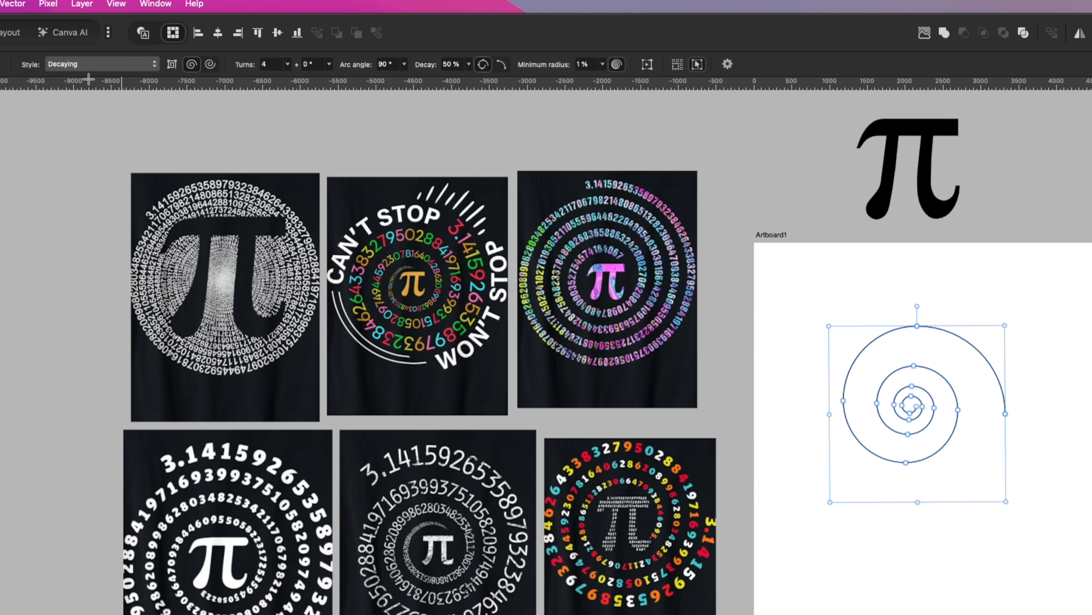
left_click(100, 63)
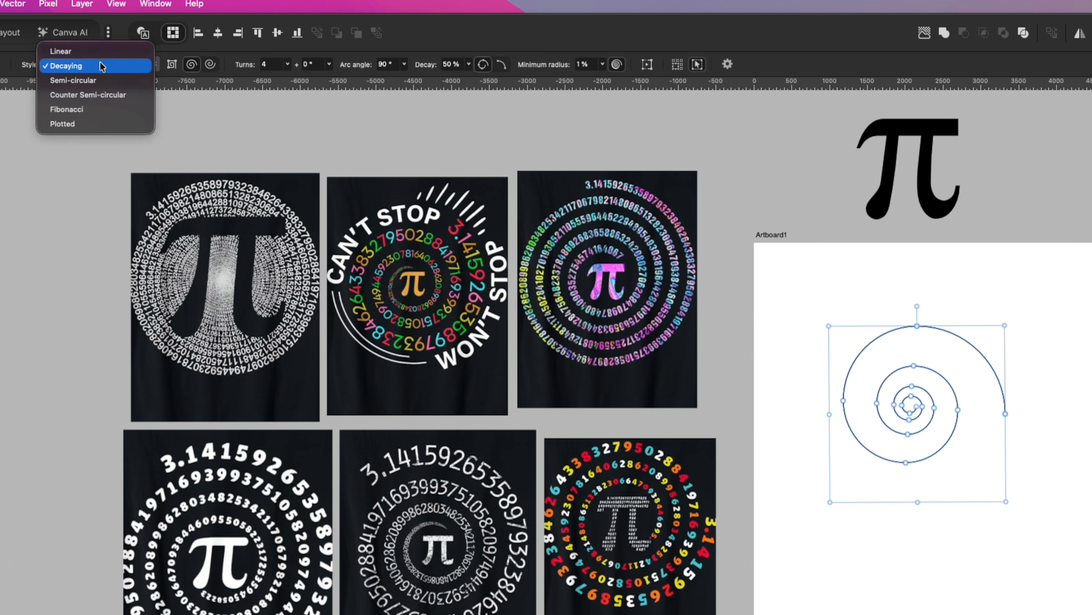
left_click(96, 53)
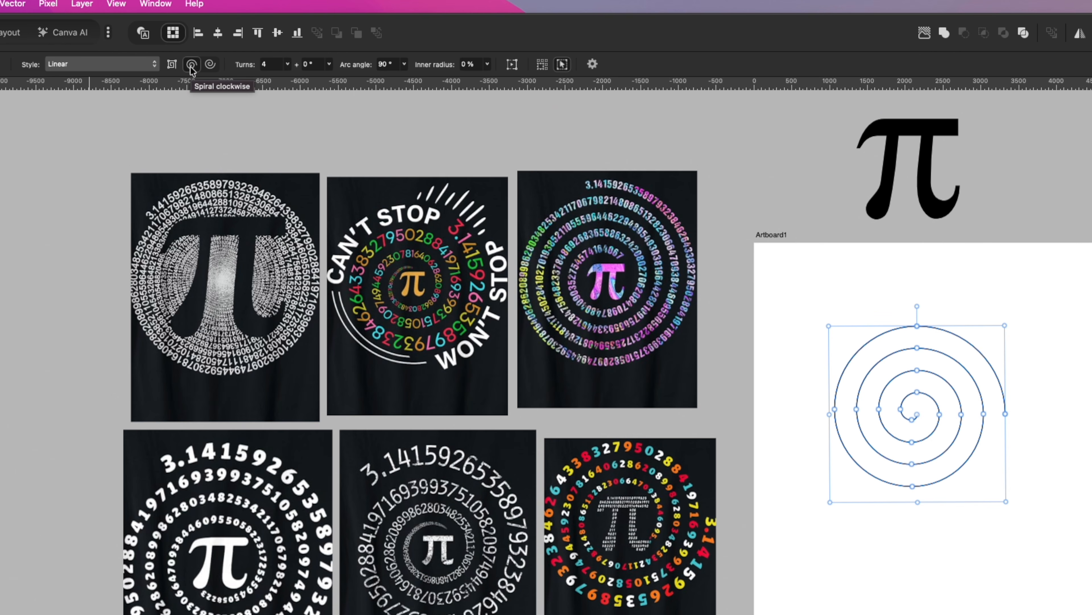
Reverse the spiral to run counterclockwise, try its straight-sided form, and return it to curved arcs.
left_click(210, 65)
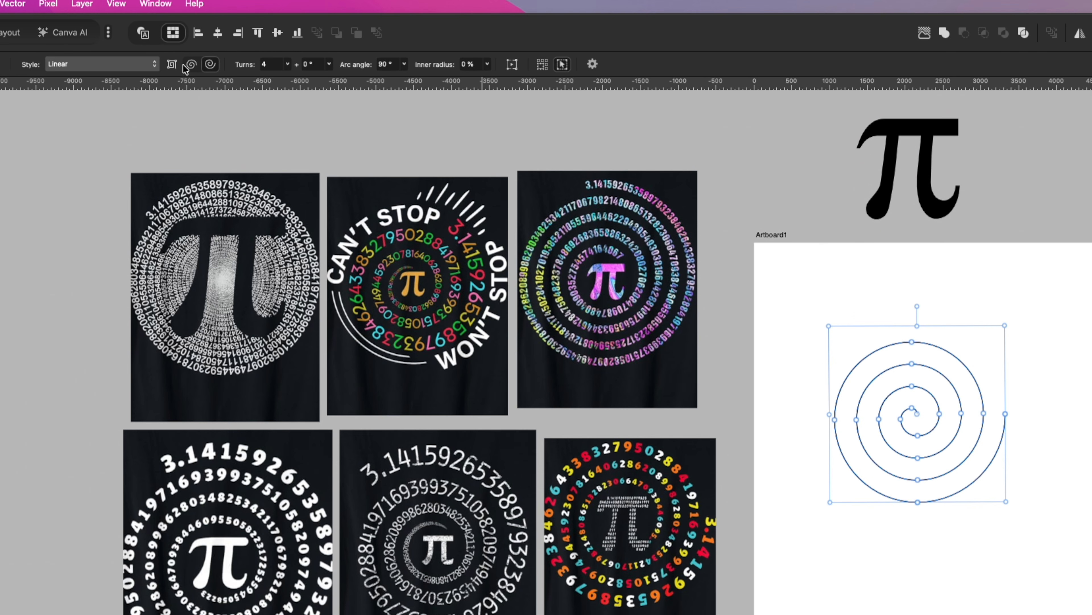
left_click(171, 64)
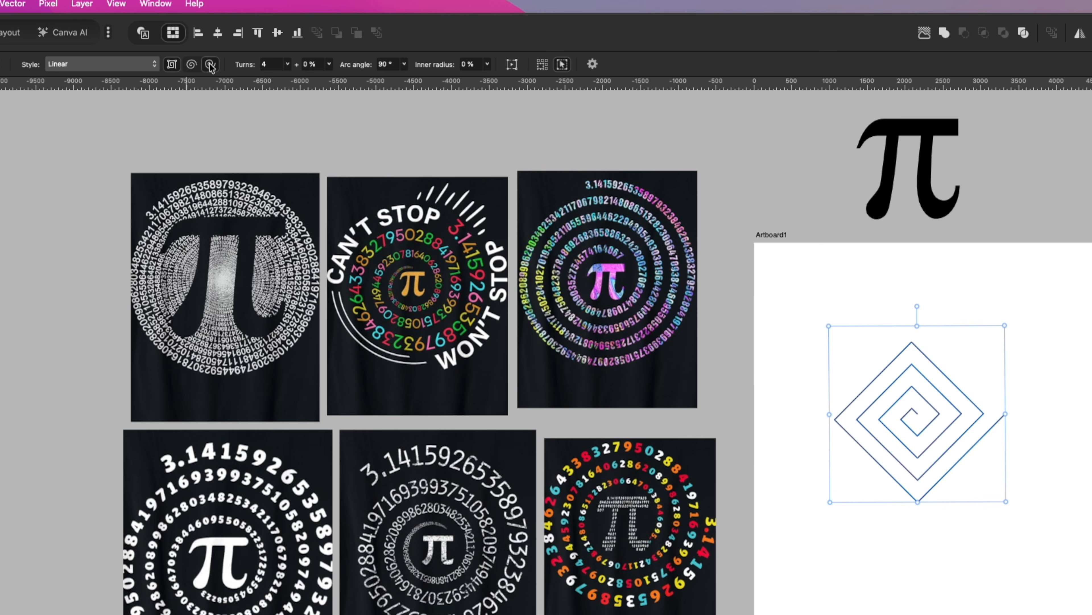
left_click(172, 65)
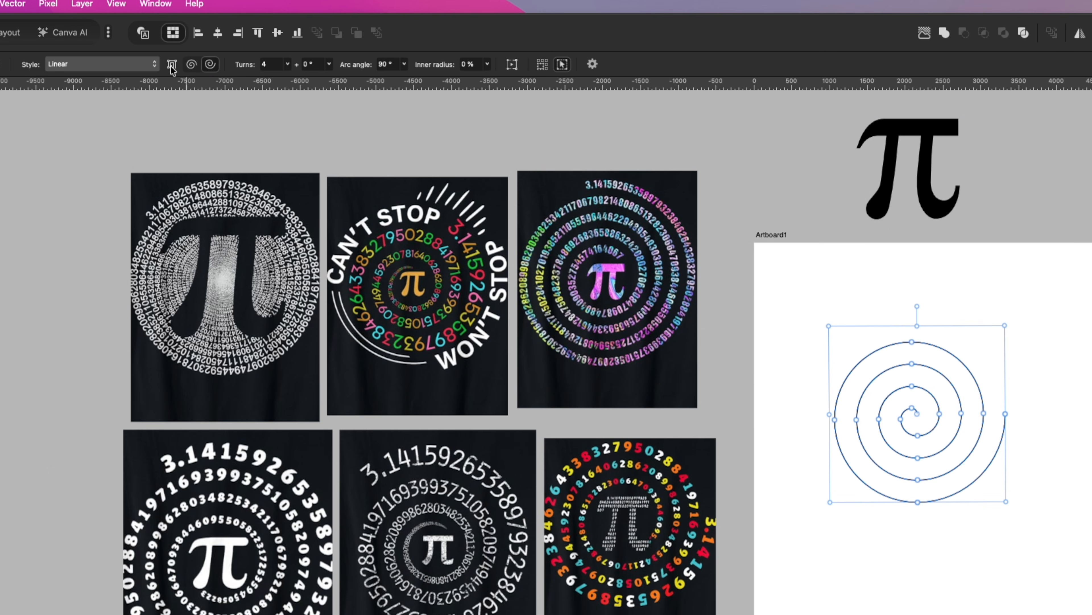
left_click(172, 65)
left_click(171, 64)
left_click(172, 64)
left_click(172, 65)
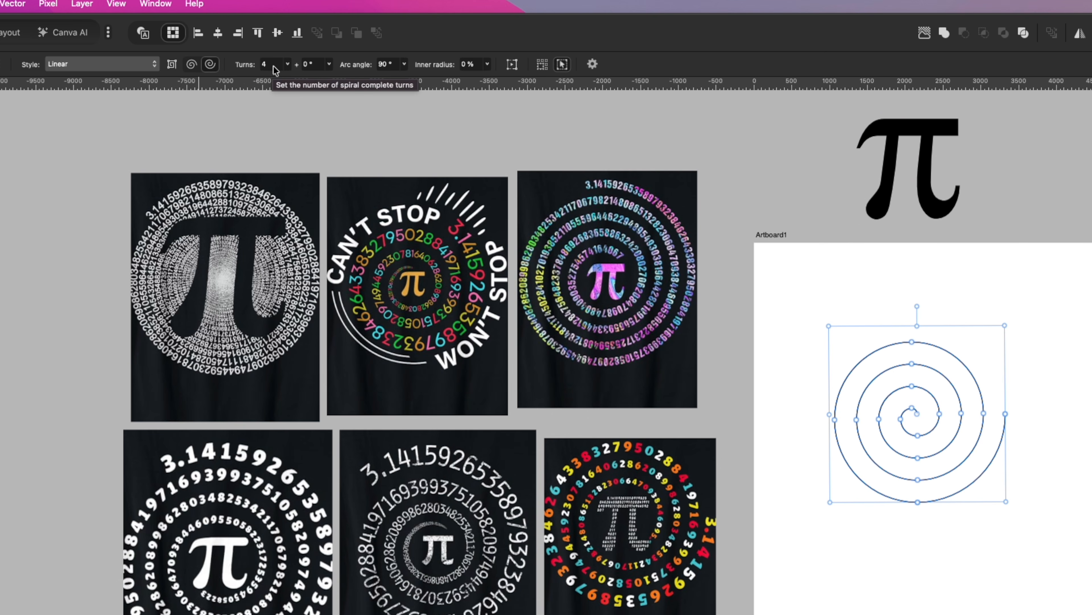
Set the spiral to 5 complete turns plus 0°.
left_click(287, 64)
mouse_move(286, 79)
left_mouse_down()
mouse_move(303, 80)
mouse_move(268, 81)
mouse_move(292, 81)
left_mouse_up()
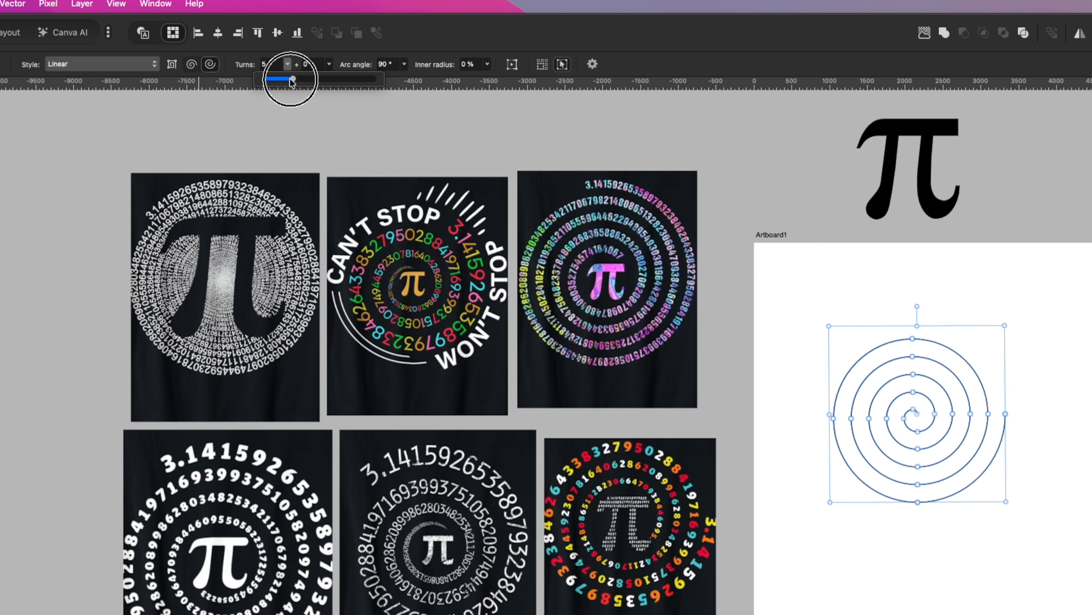
left_click_drag(291, 82, 292, 81)
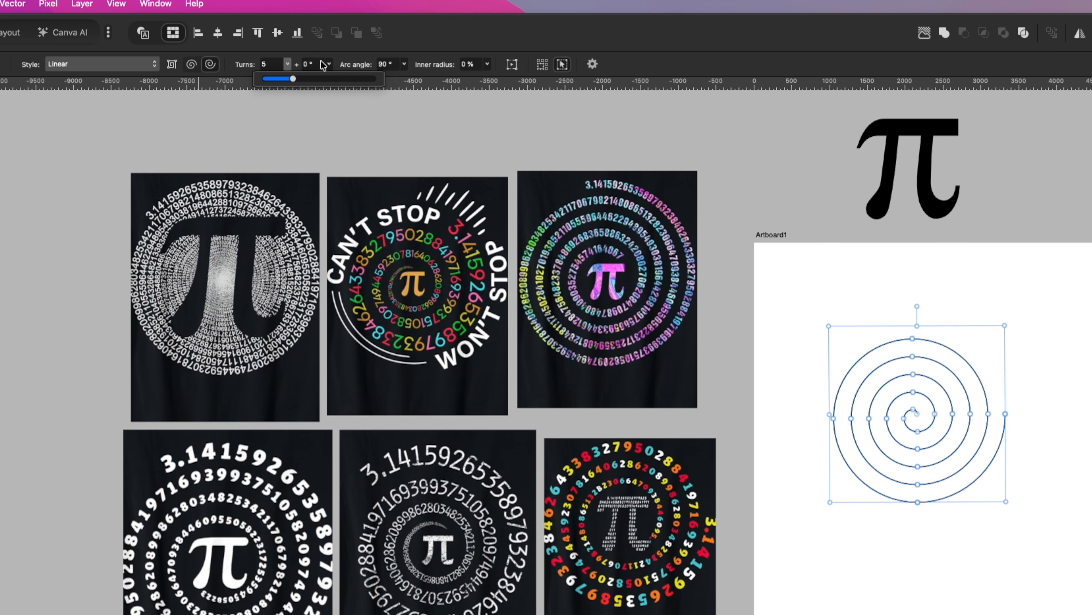
left_click(329, 64)
left_click_drag(329, 78, 315, 96)
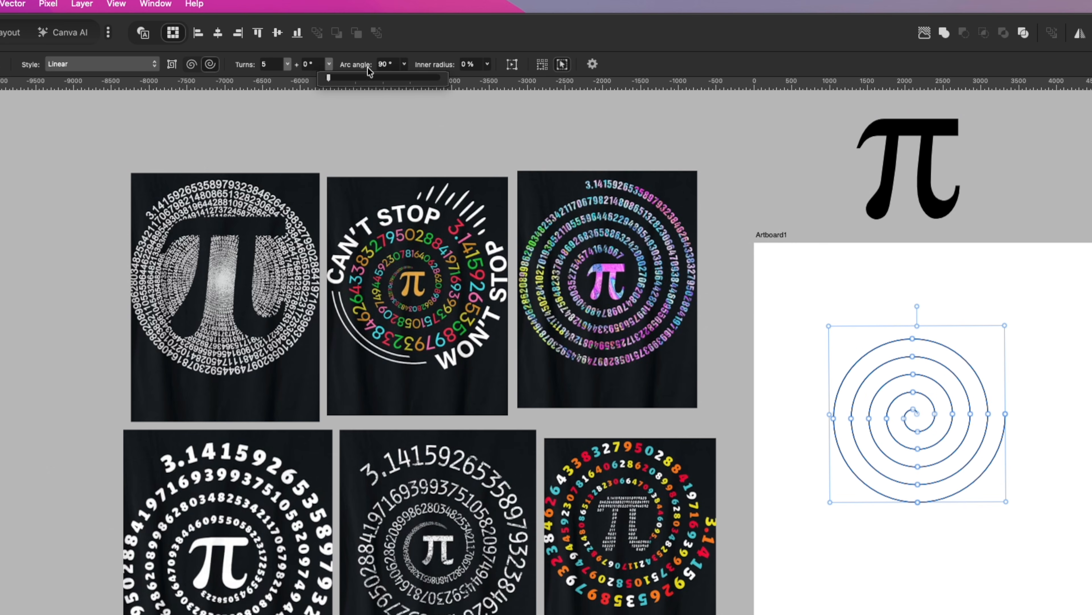
Set the spiral's arc angle to 0° and its inner radius to 0 %, and deselect the spiral.
left_click(404, 65)
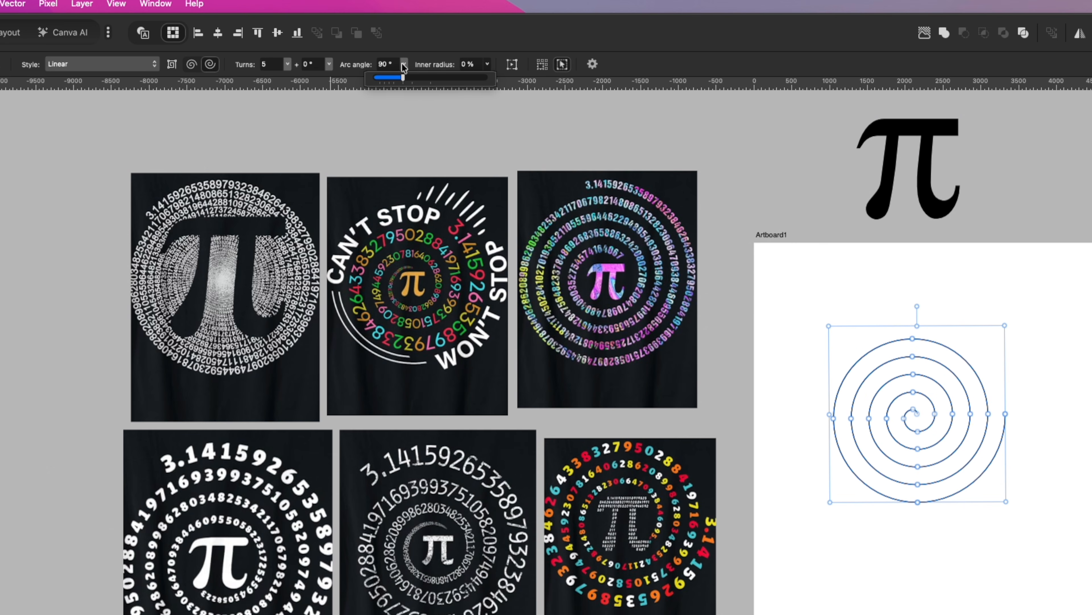
left_click_drag(403, 77, 314, 81)
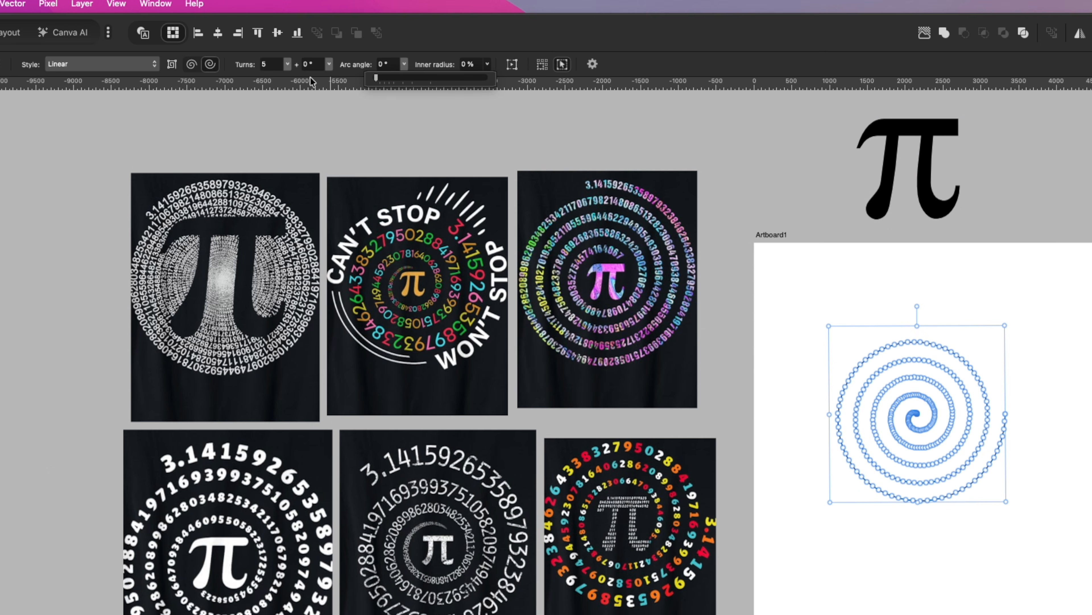
left_click(489, 66)
left_click_drag(486, 79, 455, 82)
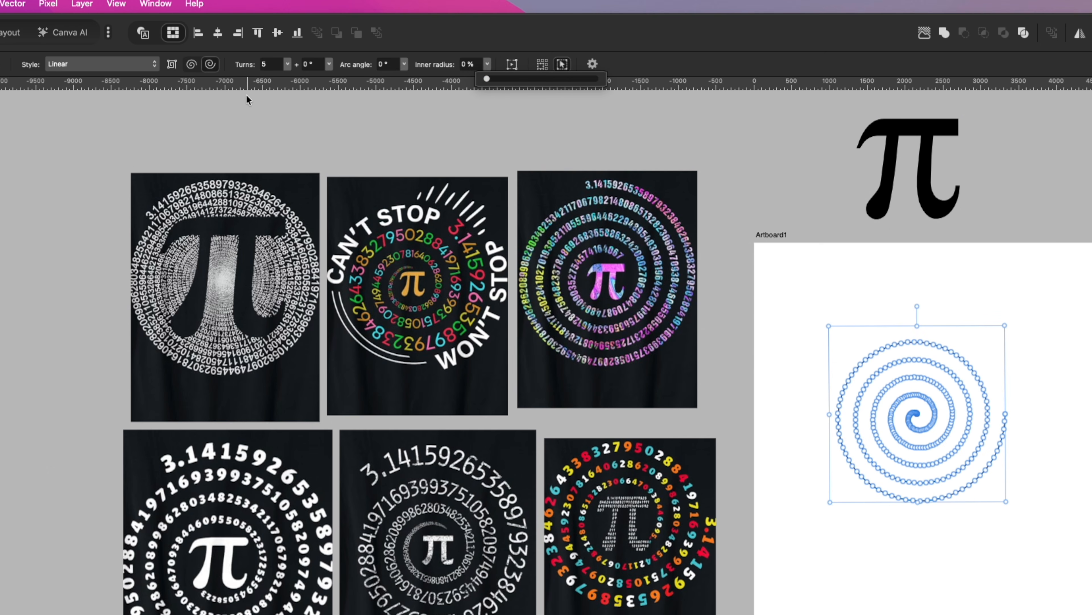
left_click(405, 64)
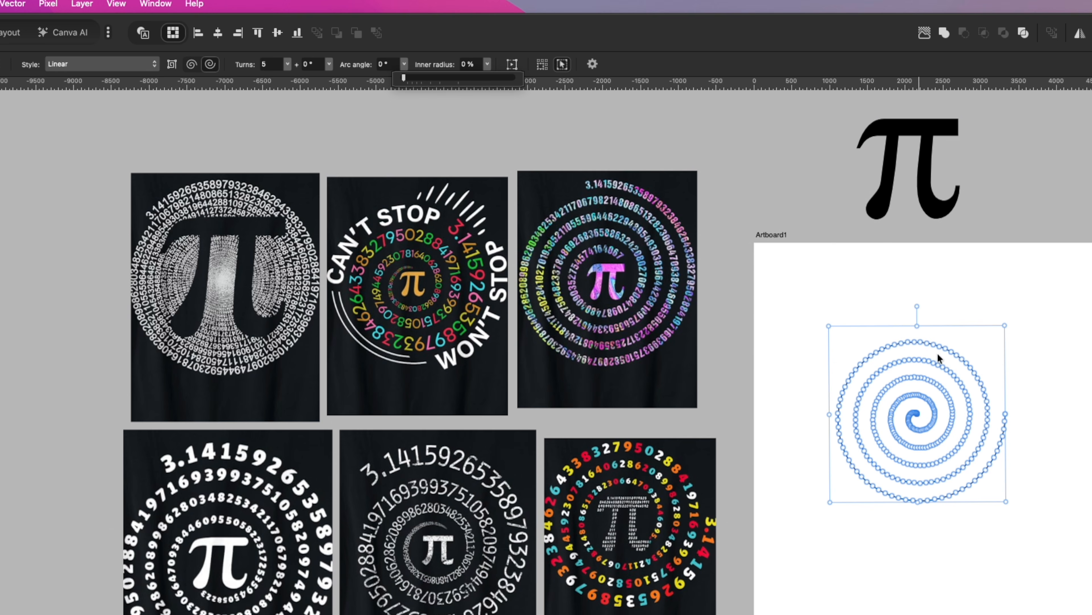
left_click(985, 362)
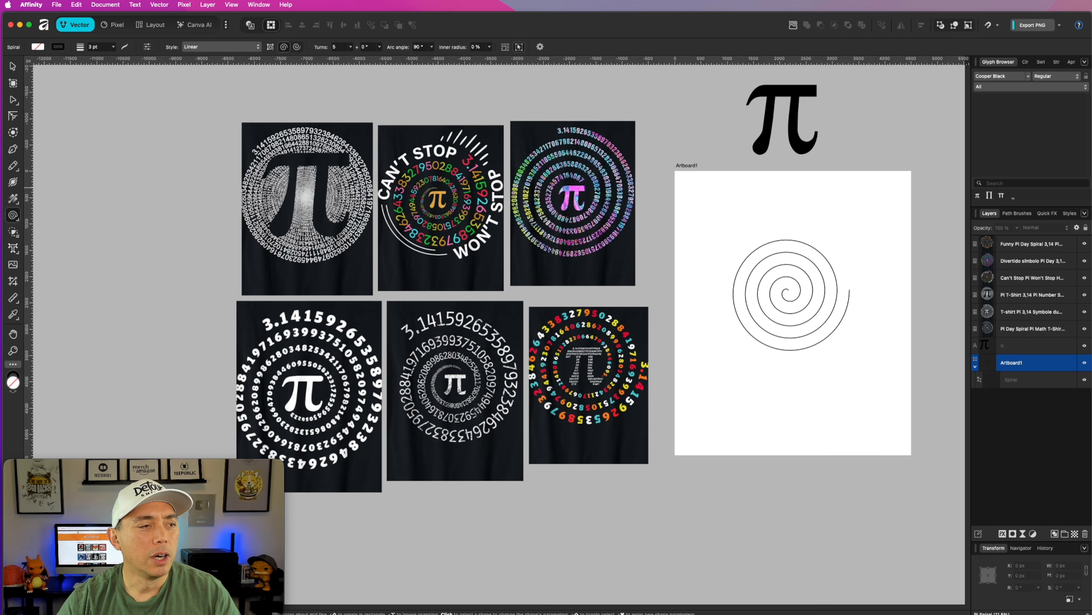
Select the spiral on the artboard with the Move Tool and enlarge it to about 83 % of the artboard's width.
key("v")
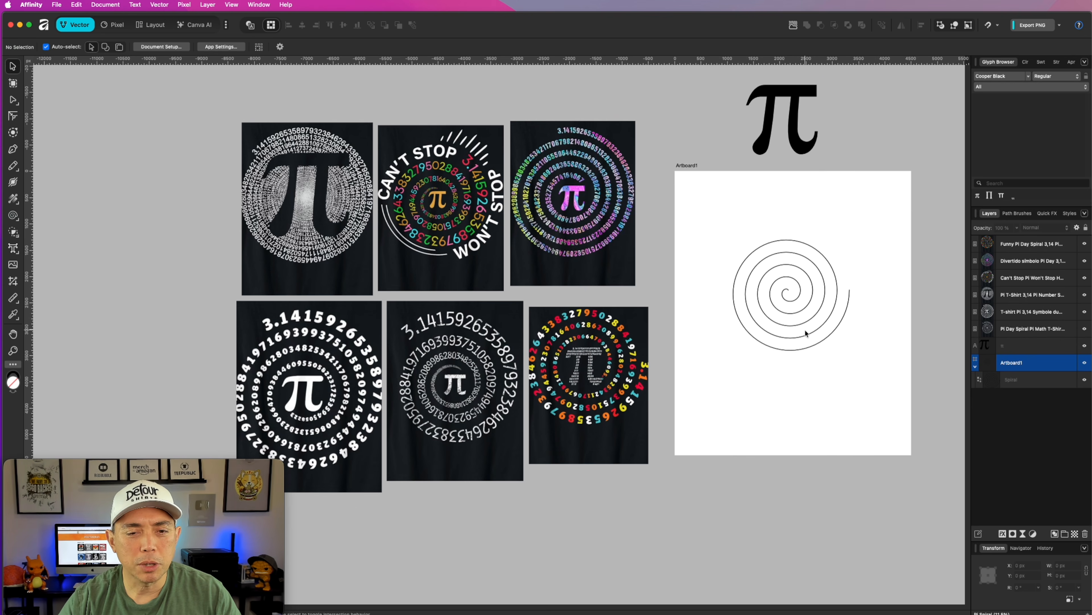
left_click(824, 322)
left_click_drag(848, 349, 892, 382)
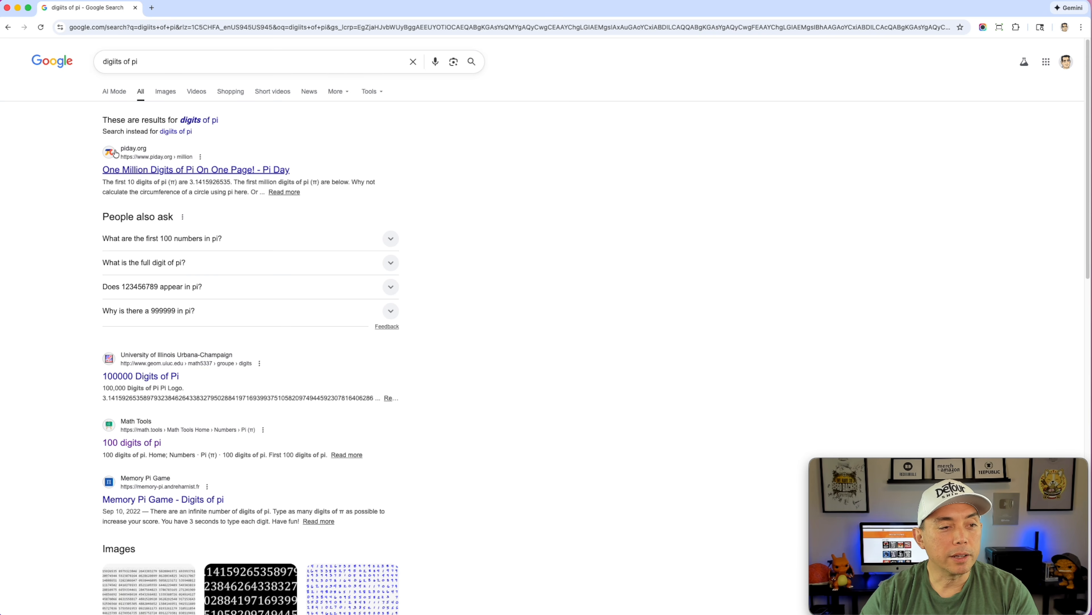
In the browser, open the Math Tools "100 digits of pi" result and go on to its 1000 digits of pi page, closing the ad.
left_click(141, 443)
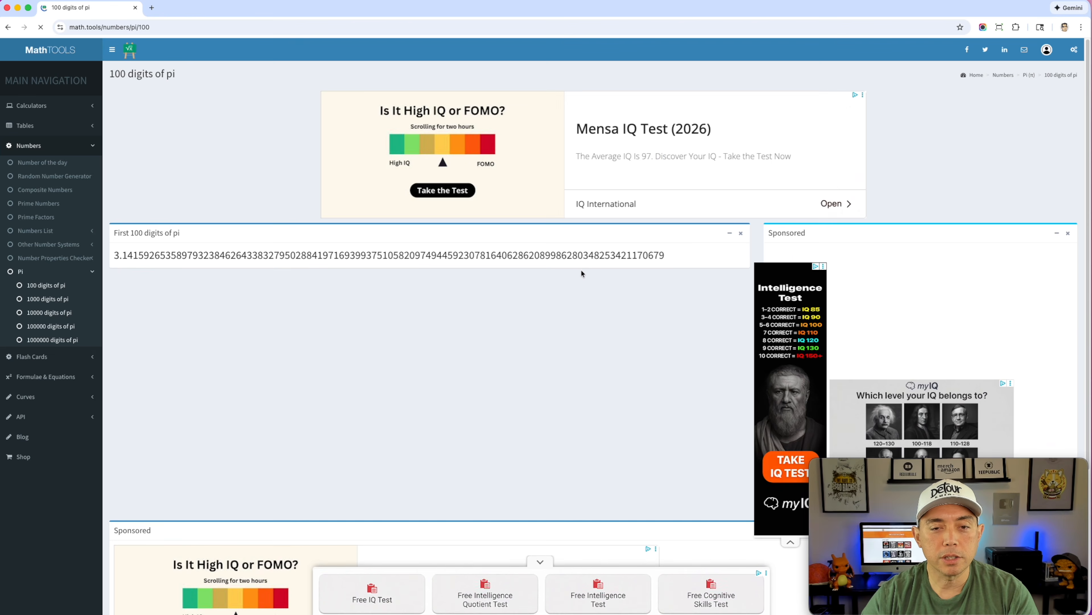
left_click(41, 300)
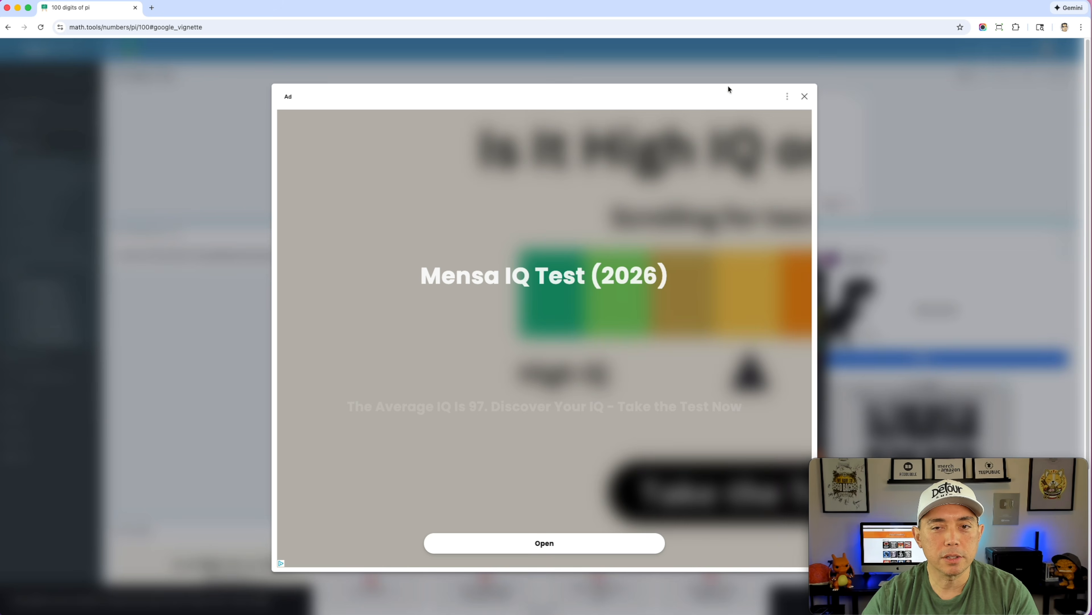
left_click(805, 96)
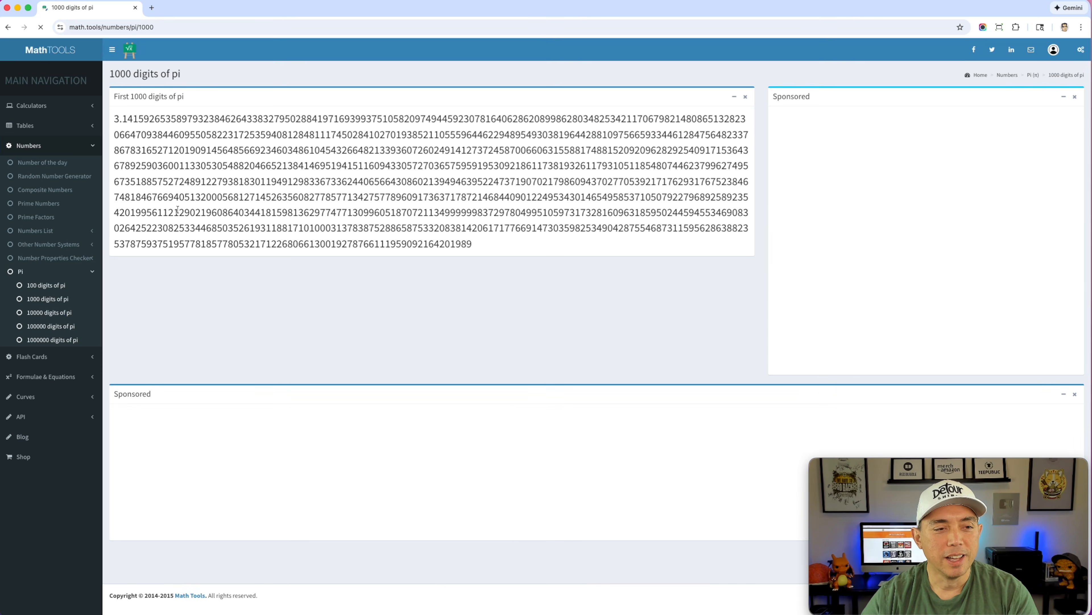
Reopen the 1000 digits of pi page and select its first four lines of digits, starting from 3.14159.
left_click(36, 316)
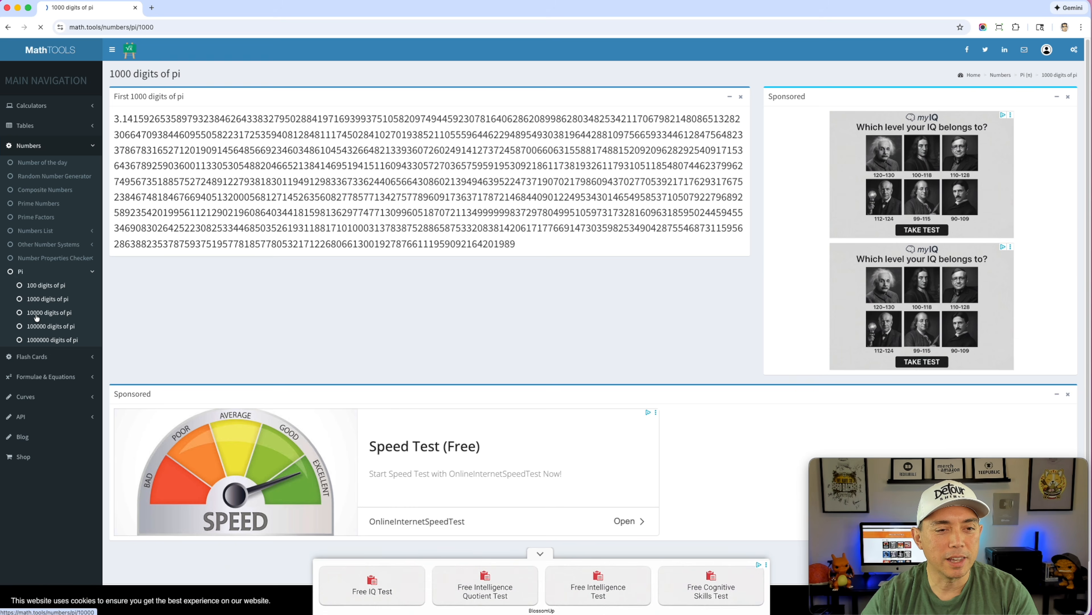
left_click(43, 299)
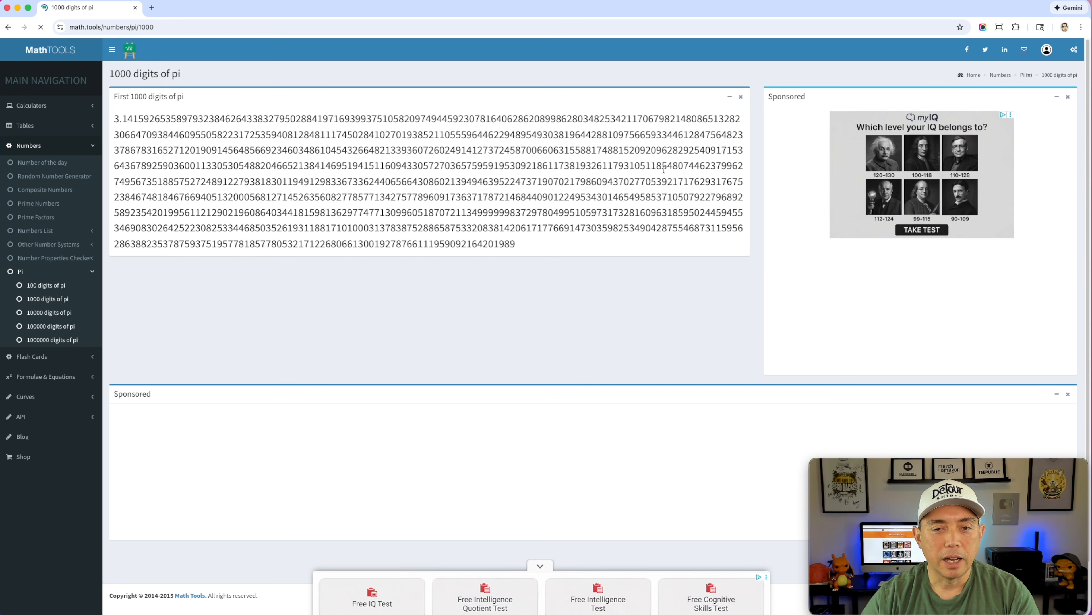
left_click_drag(742, 165, 108, 122)
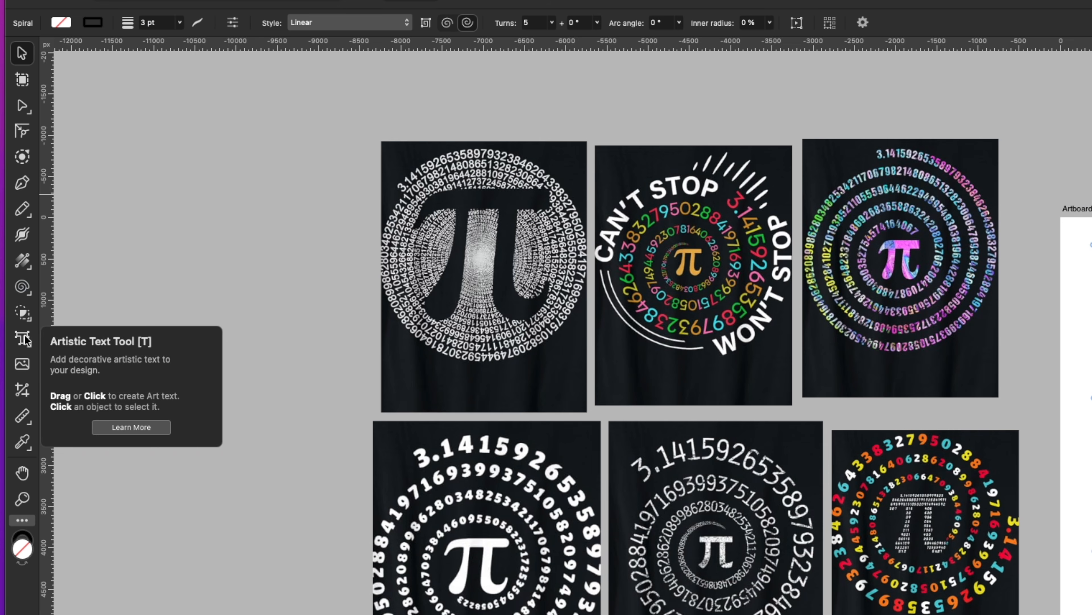
Switch back to Affinity and turn the spiral into a text path with the Artistic Text Tool, starting at its outer end.
left_click(25, 339)
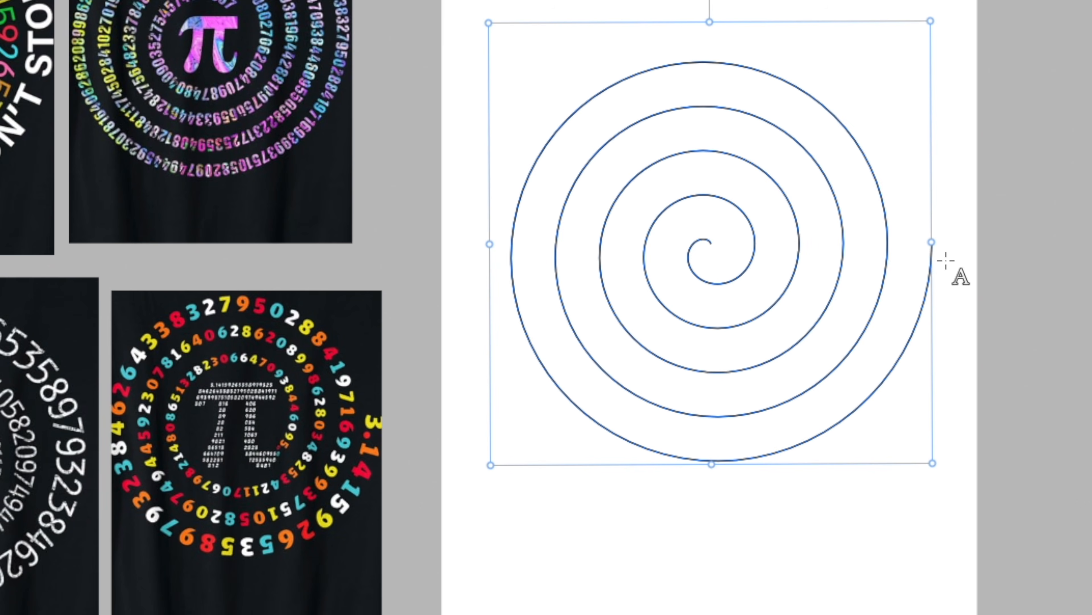
left_click(928, 260)
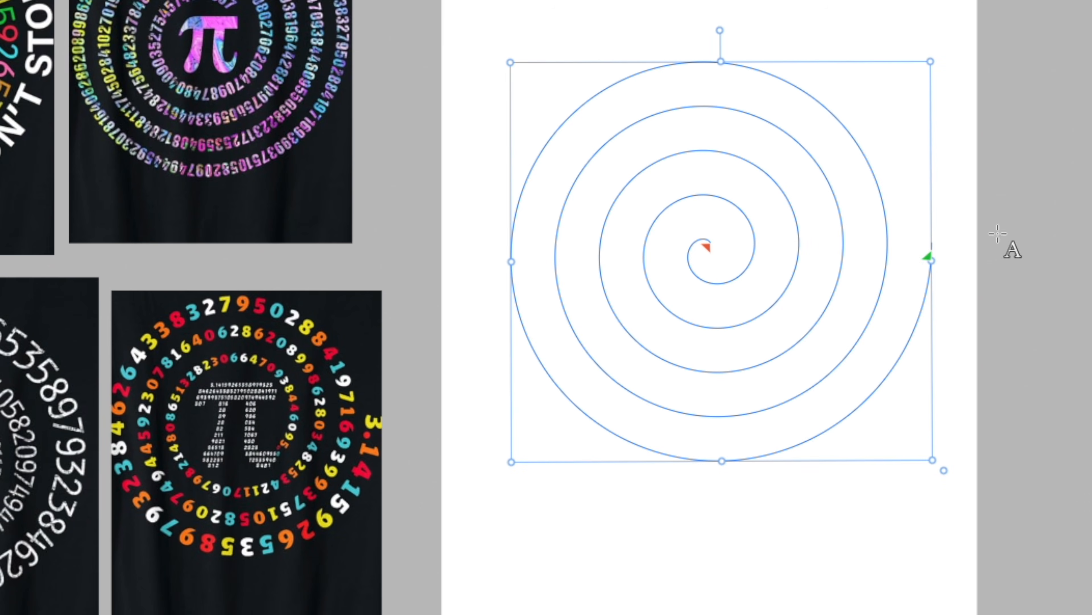
Paste the digits on the spiral path, undo the paste, and set the path text's font size to 12 pt.
key("super+v")
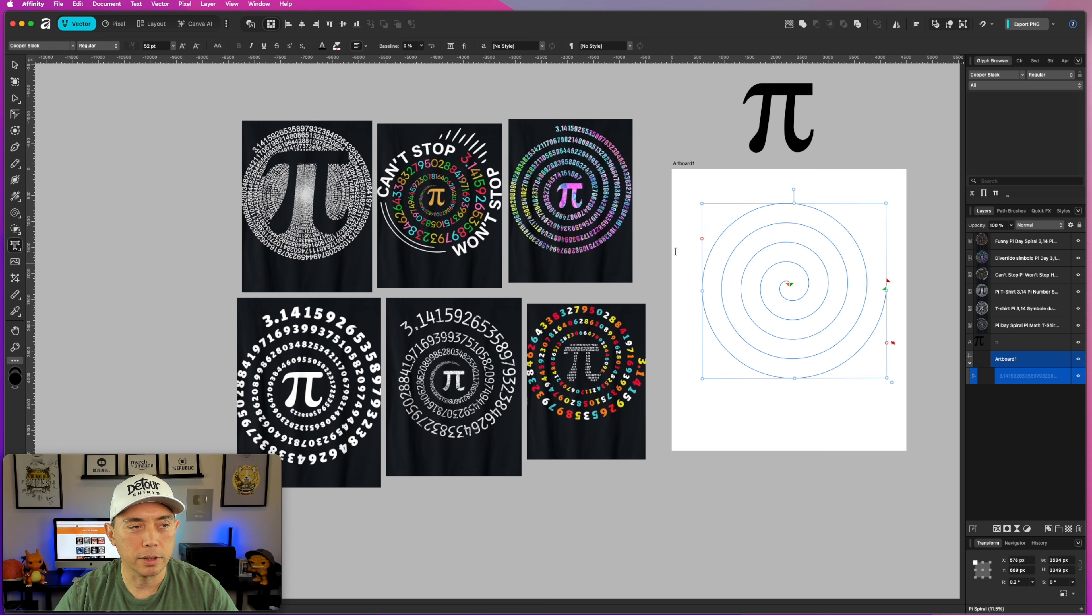
key("super+z")
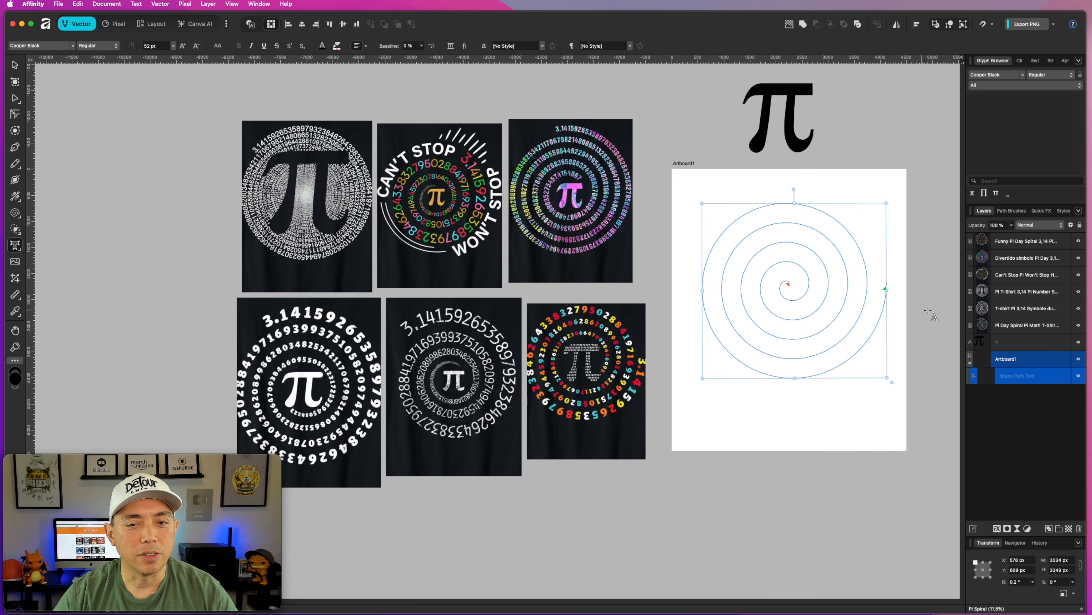
left_click(885, 291)
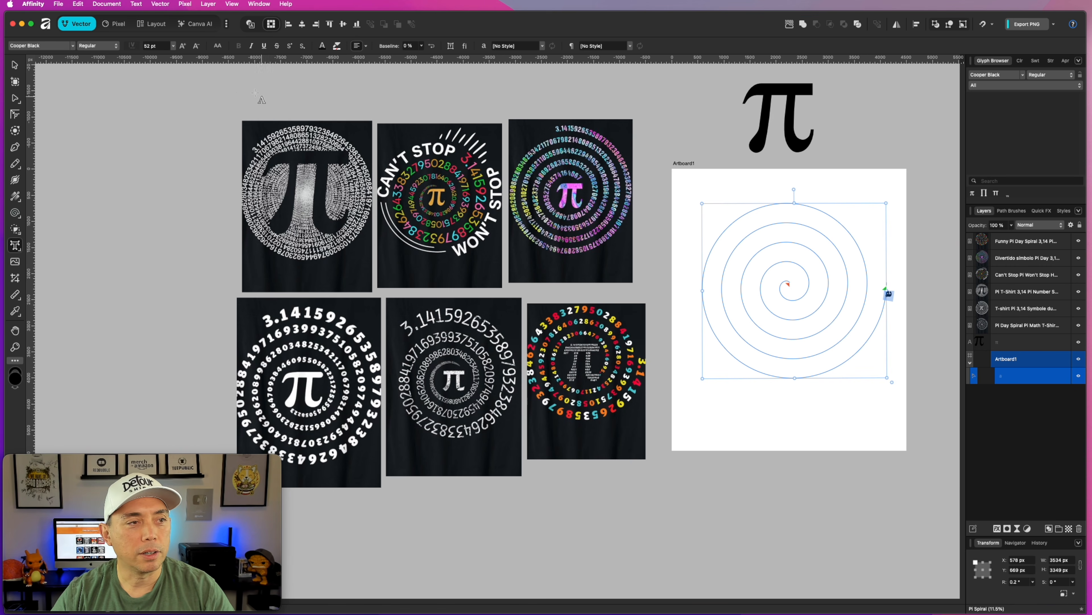
left_click(172, 46)
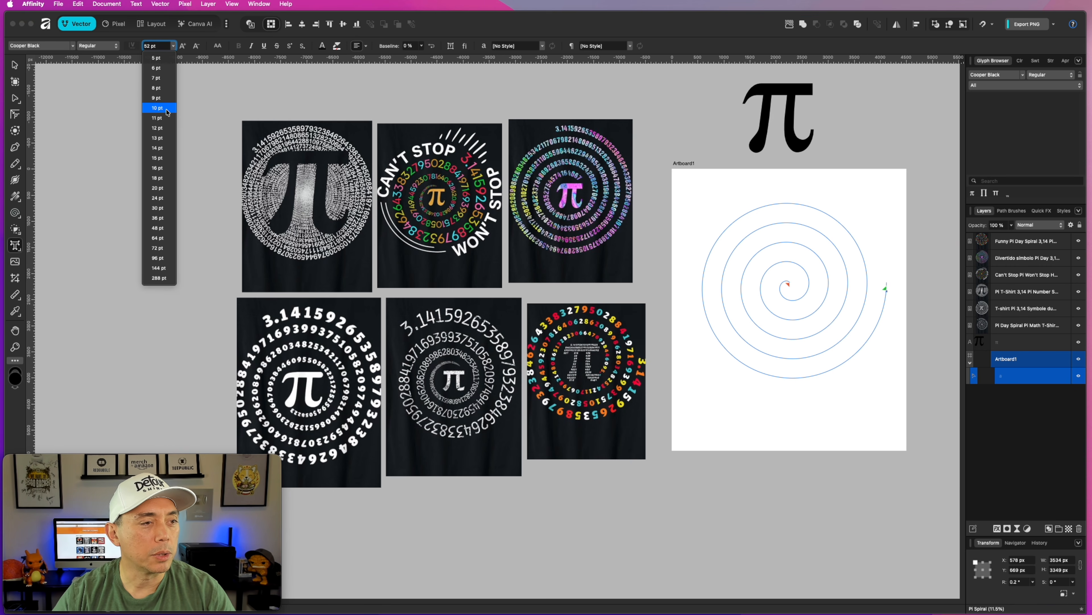
left_click(158, 128)
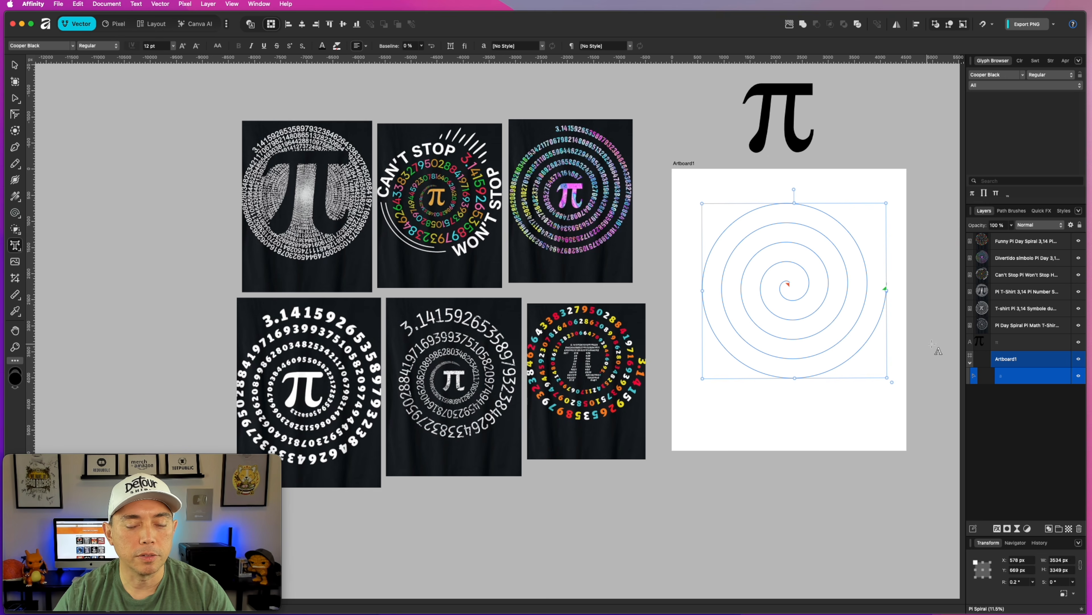
Paste the copied pi digits along the spiral path, starting at its outer end.
left_click(887, 291)
key("super+z")
key("super+shift+z")
scroll(890, 295, "up", 5)
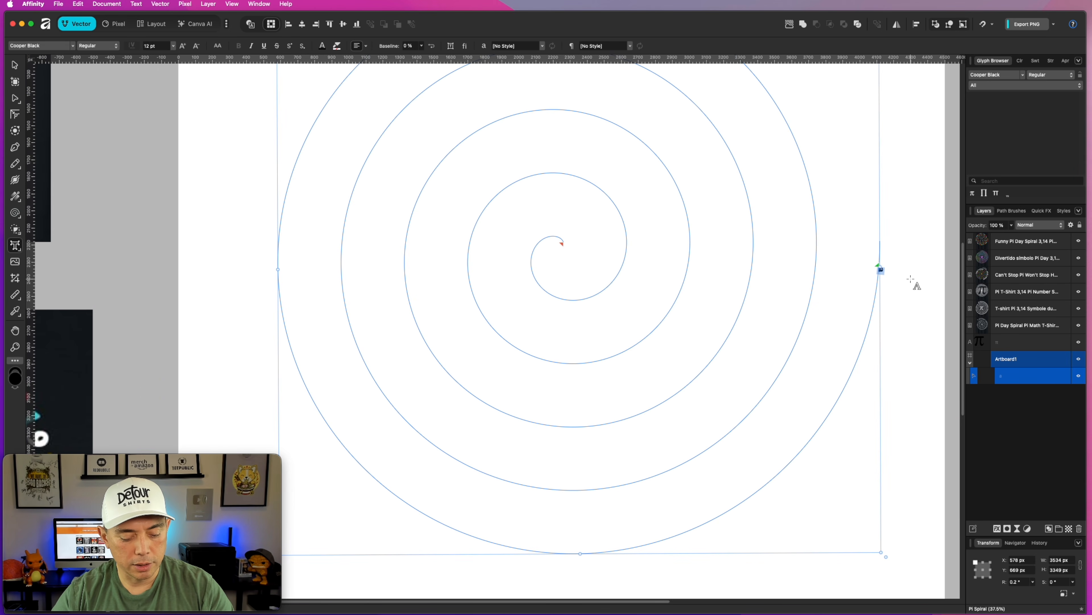
key("cmd+v")
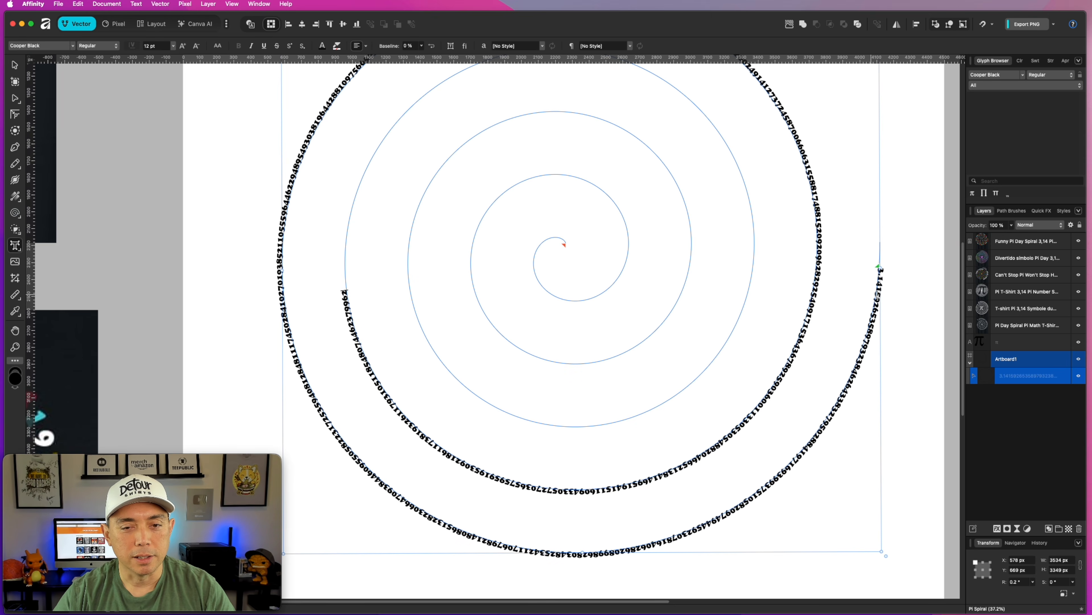
Set the font size of all the digits on the spiral to 24 pt.
scroll(907, 306, "down", 1)
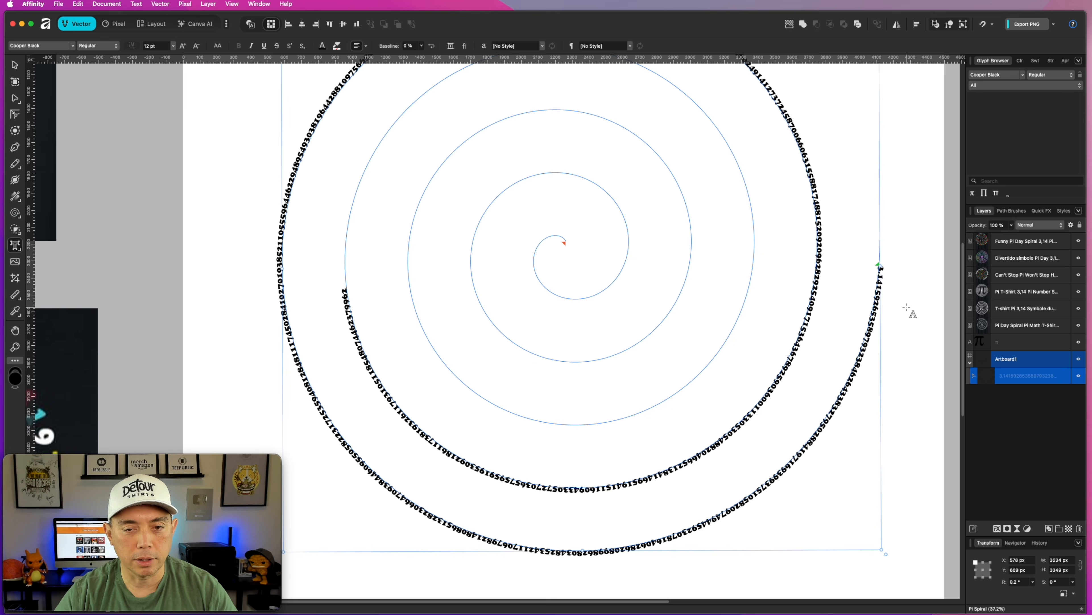
scroll(907, 306, "down", 1)
scroll(907, 306, "down", 5)
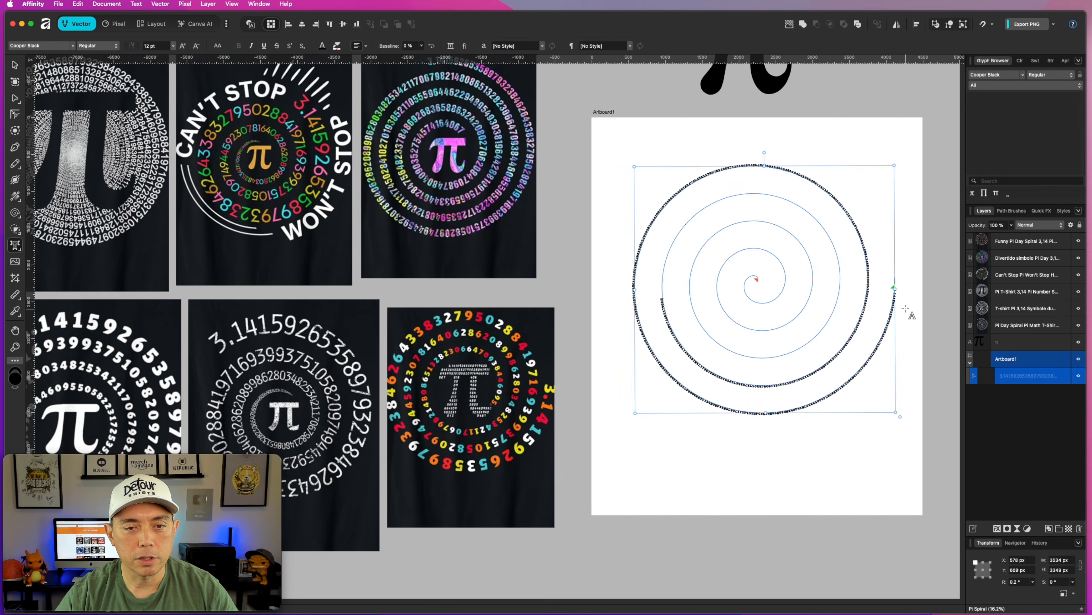
scroll(907, 307, "down", 1)
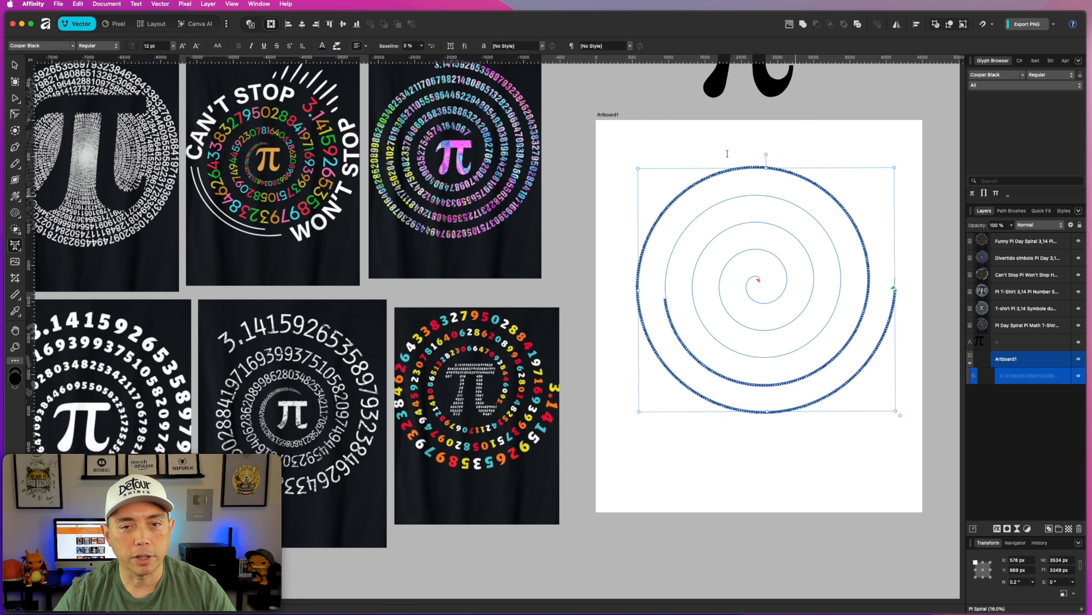
left_click(172, 46)
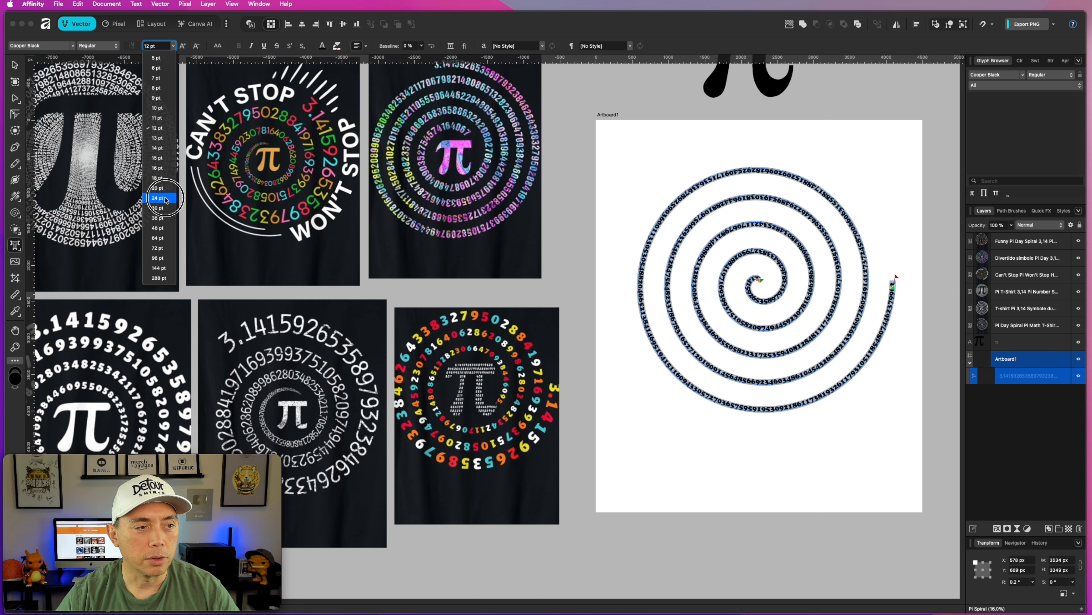
left_click(166, 198)
Reverse the text path so that 3.14159 starts at the spiral's outer end.
left_click(15, 65)
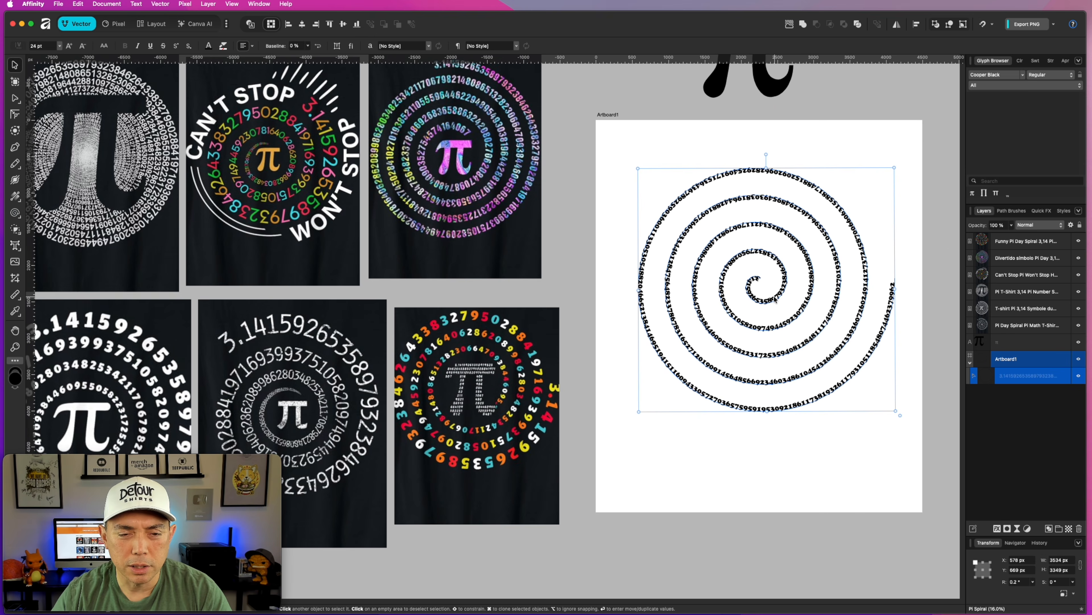
scroll(779, 297, "up", 5)
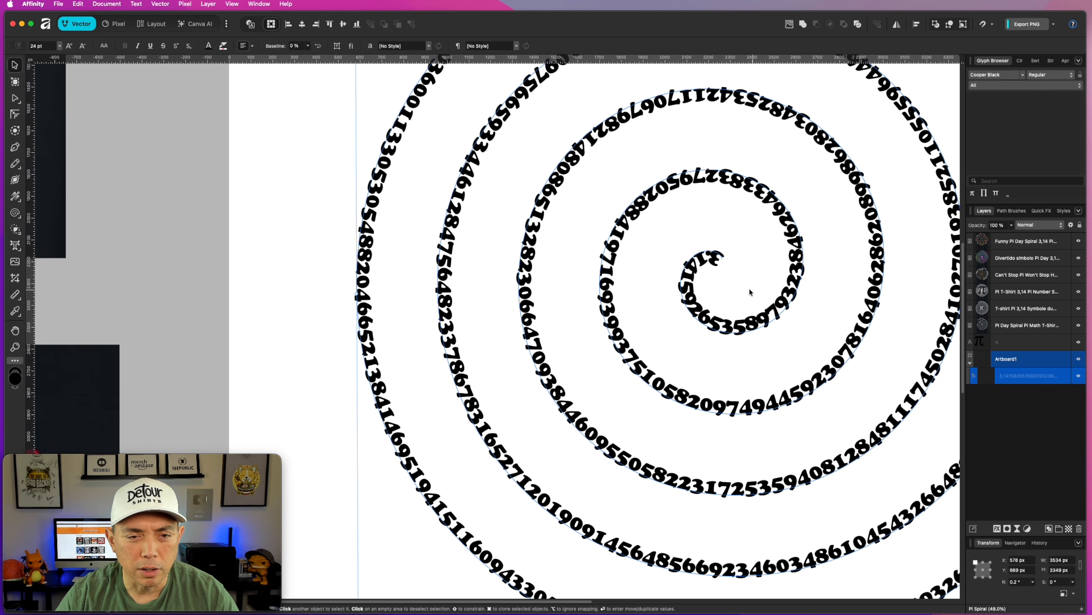
scroll(706, 264, "down", 6)
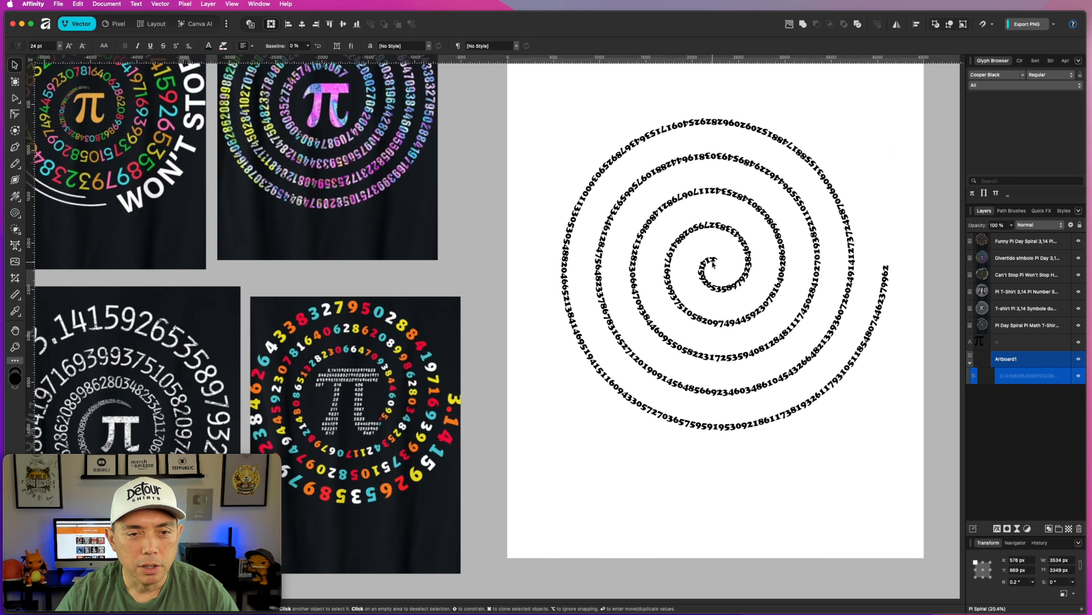
key("t")
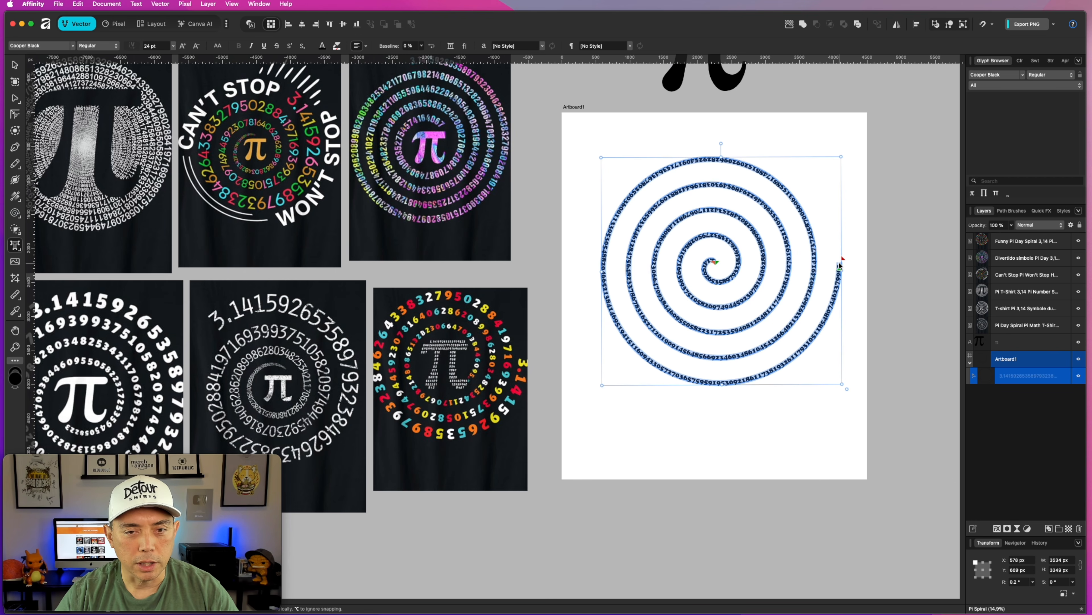
left_click(432, 46)
scroll(846, 279, "up", 3)
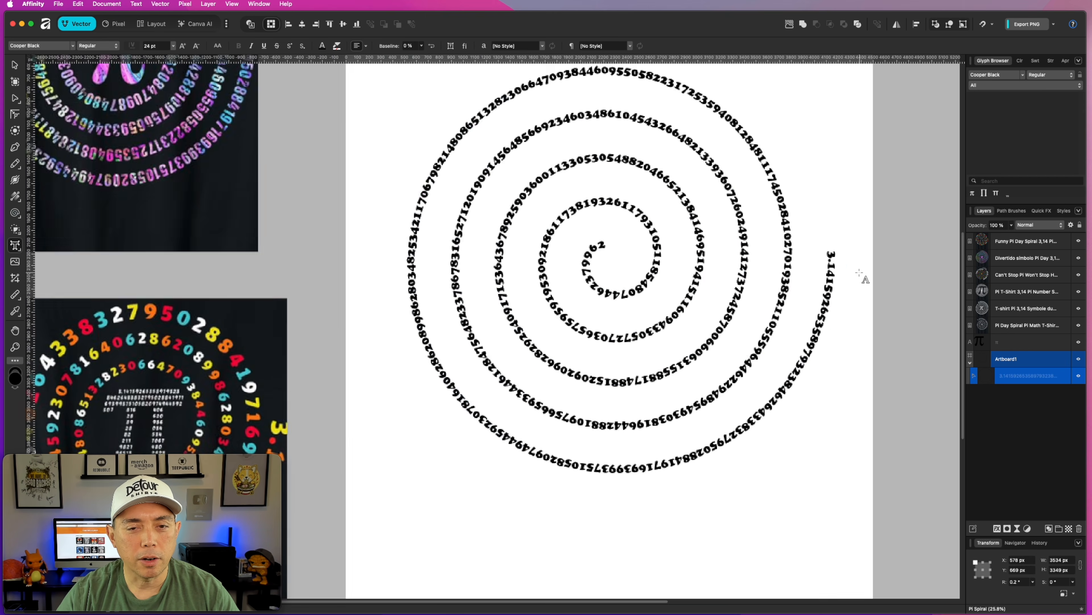
scroll(844, 280, "down", 4)
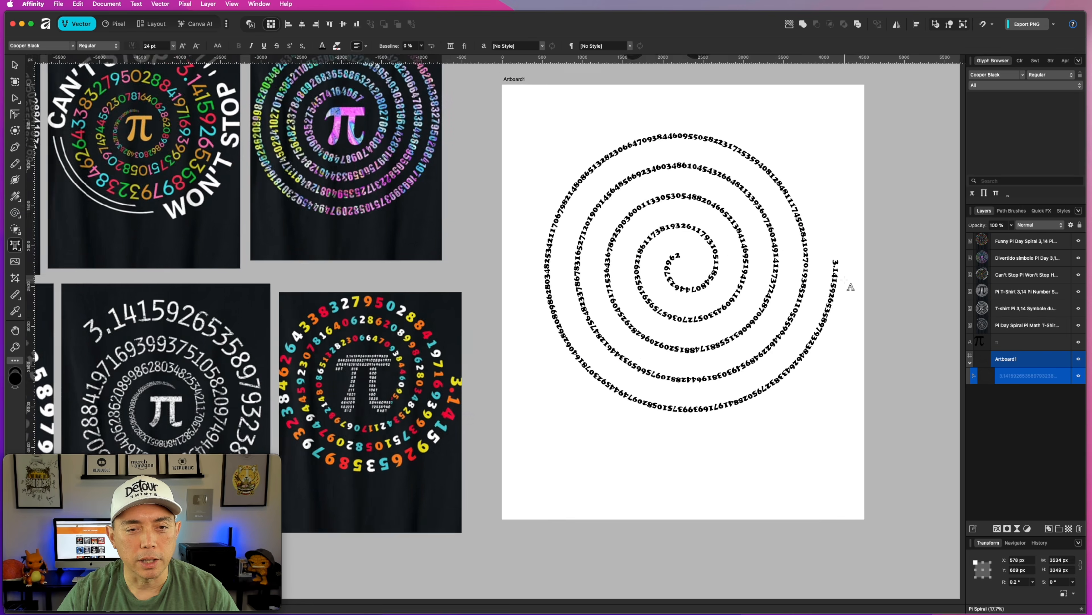
scroll(845, 282, "down", 1)
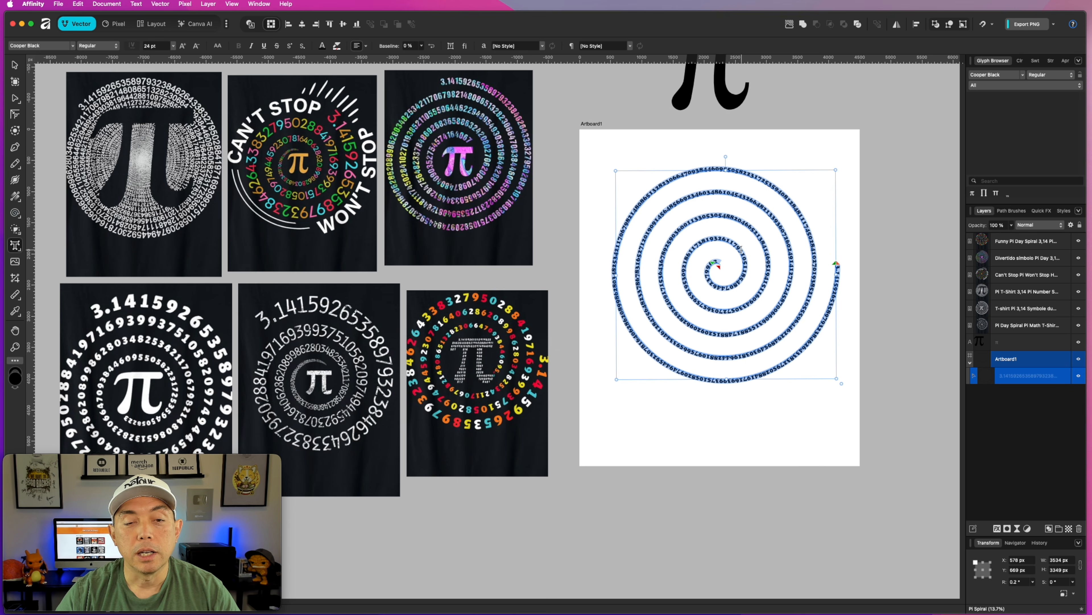
Delete the digits at the end of the text on the spiral's inner turns.
left_click(722, 261)
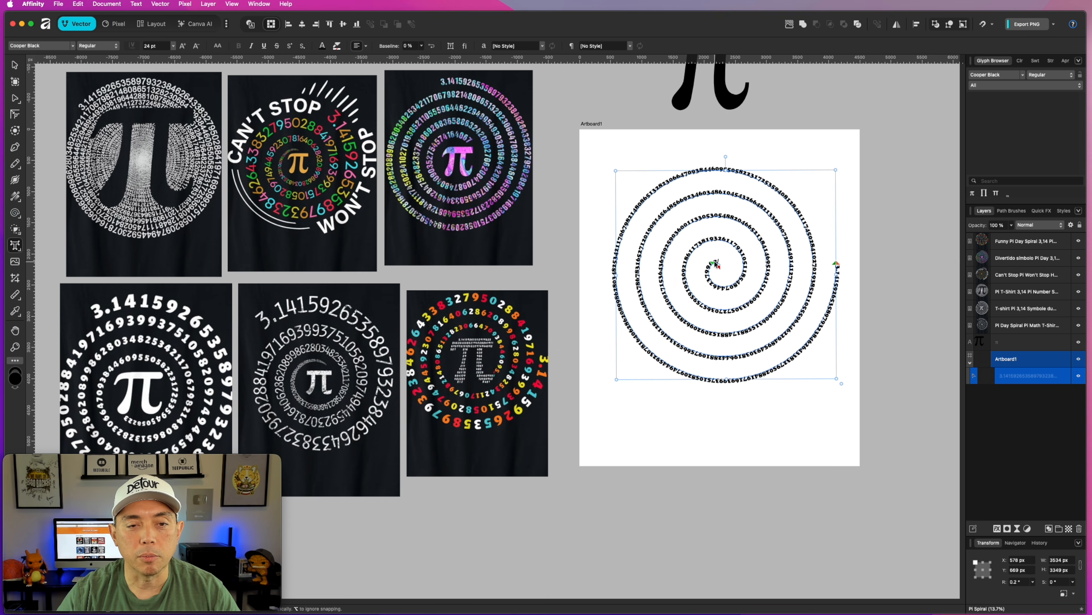
left_click_drag(717, 261, 756, 273)
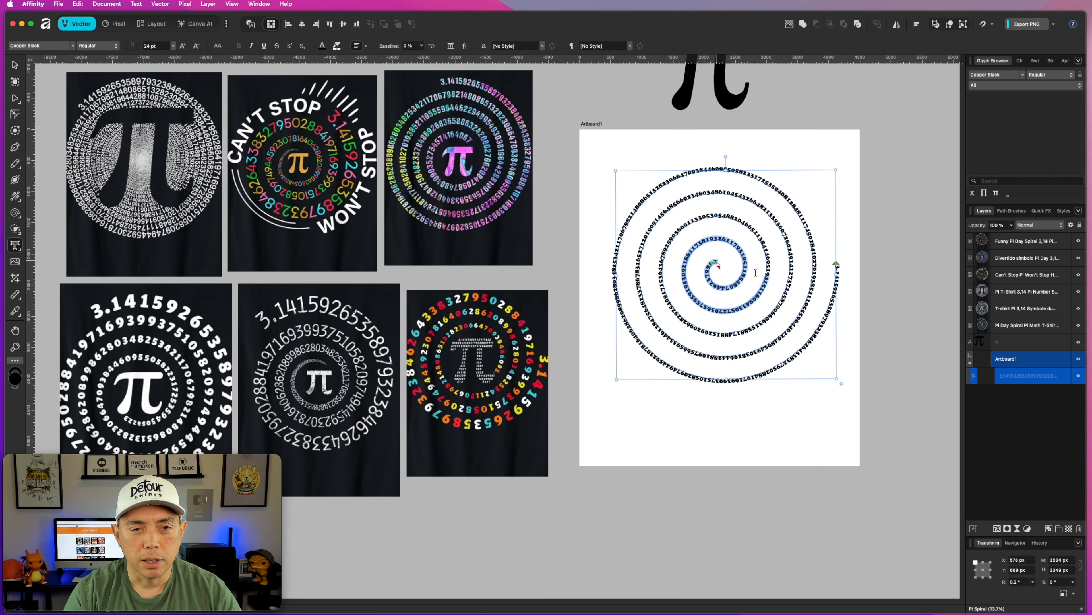
key("BackSpace")
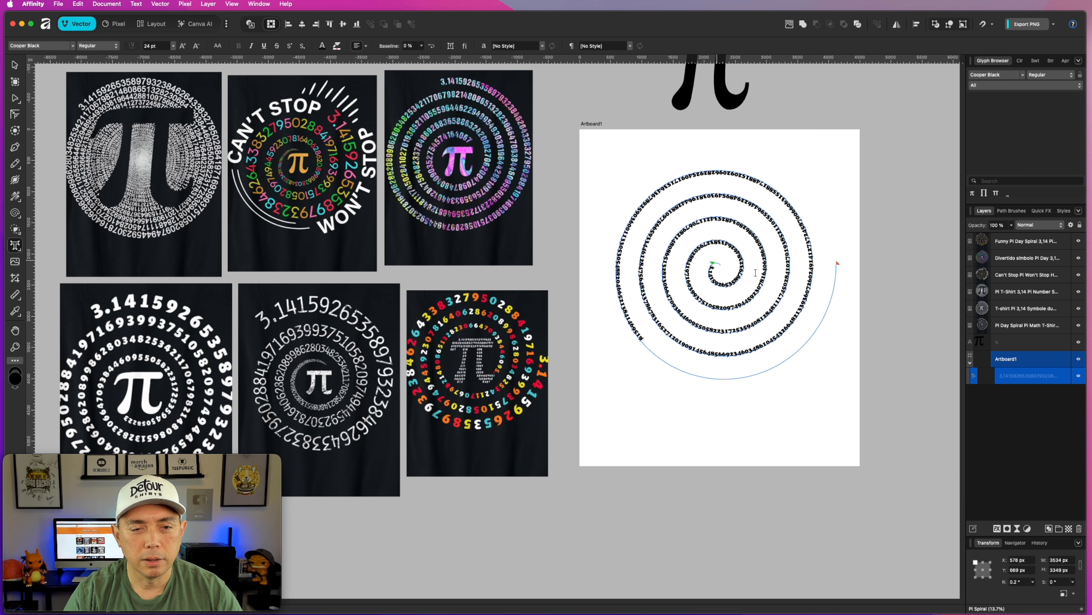
Try a font size of 30 pt on all the spiral digits and undo it.
left_click_drag(642, 335, 632, 211)
key("super+a")
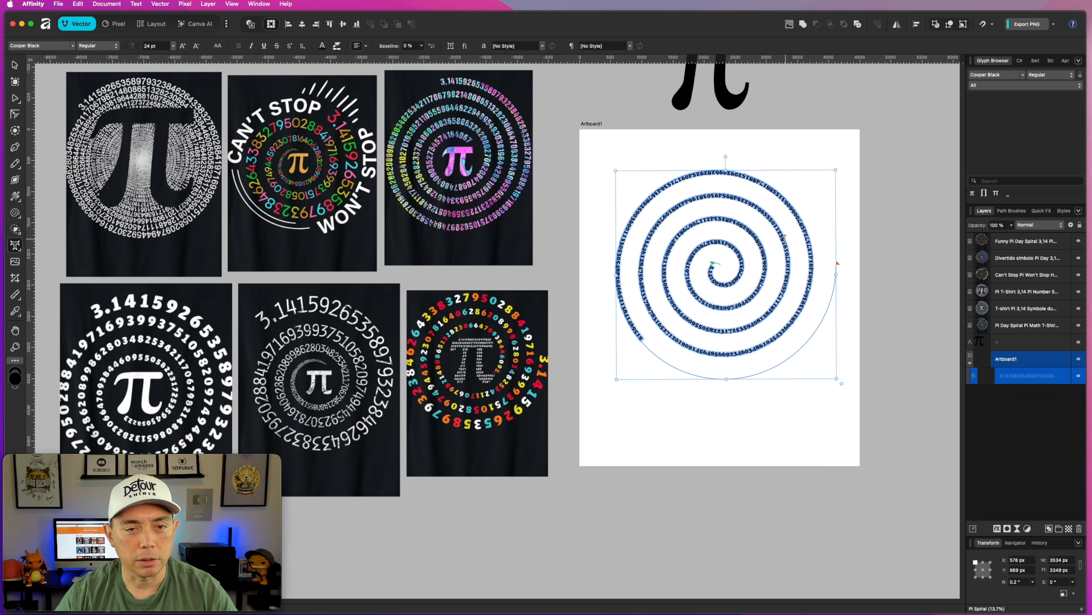
left_click(173, 46)
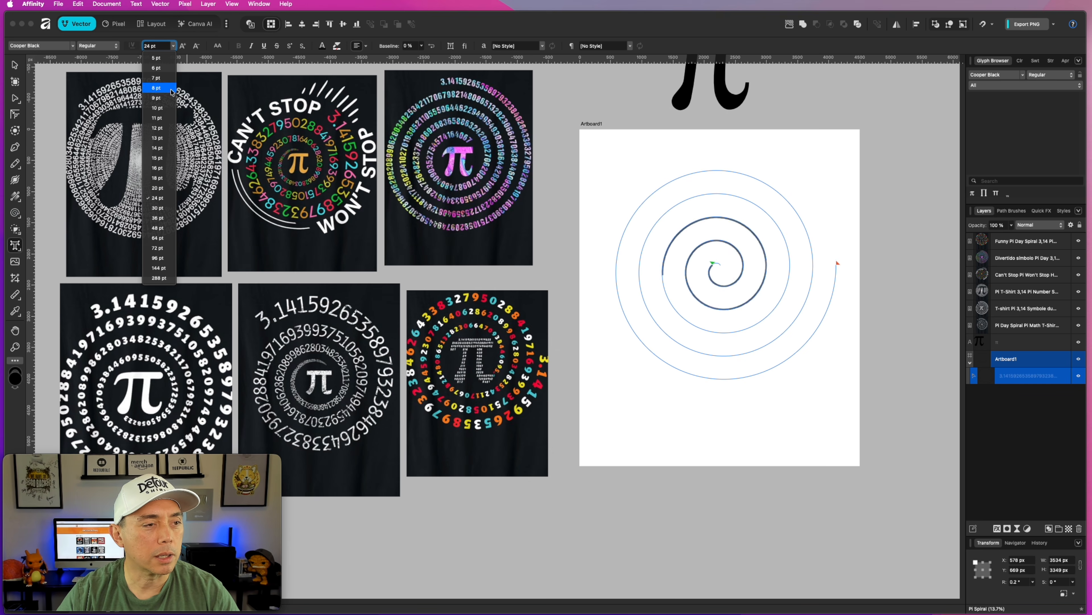
left_click(159, 199)
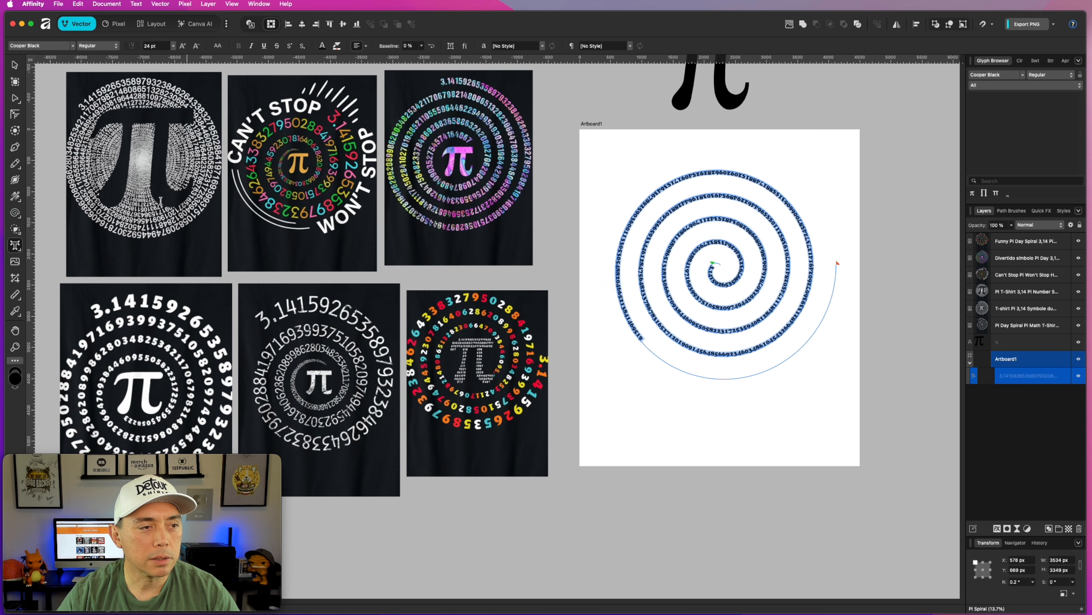
left_click(147, 45)
type("30")
key("Return")
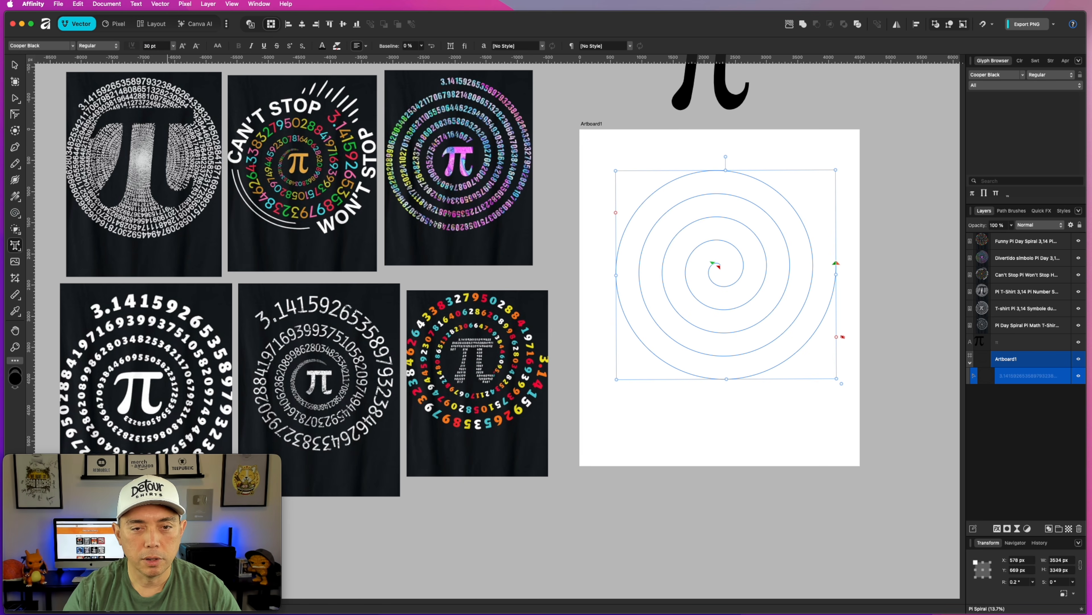
key("super+z")
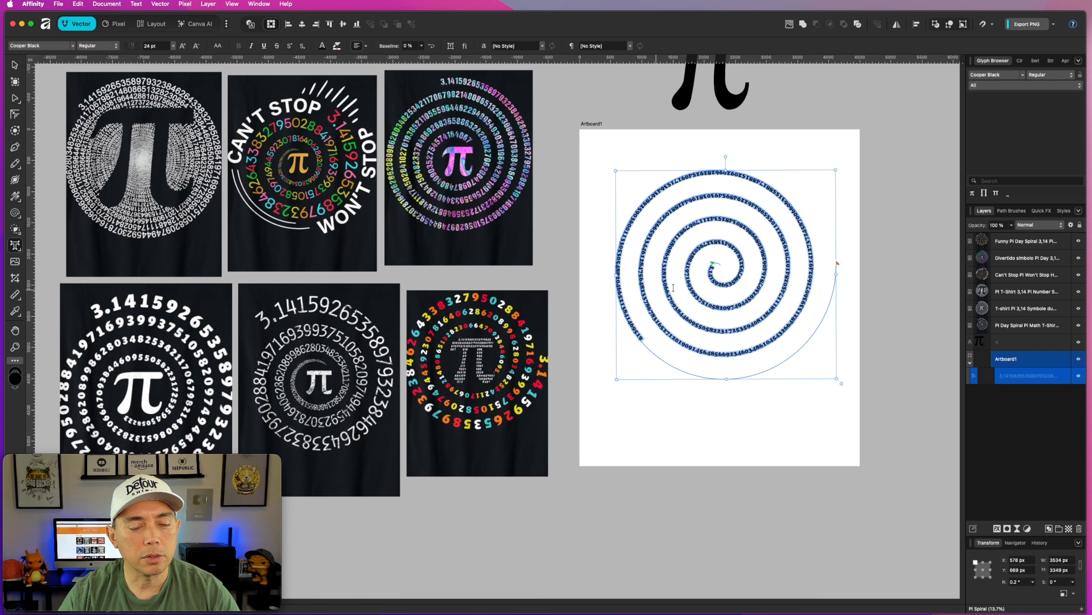
Move the text's start point from the spiral's centre to the lower part of the innermost turn.
left_click(720, 273)
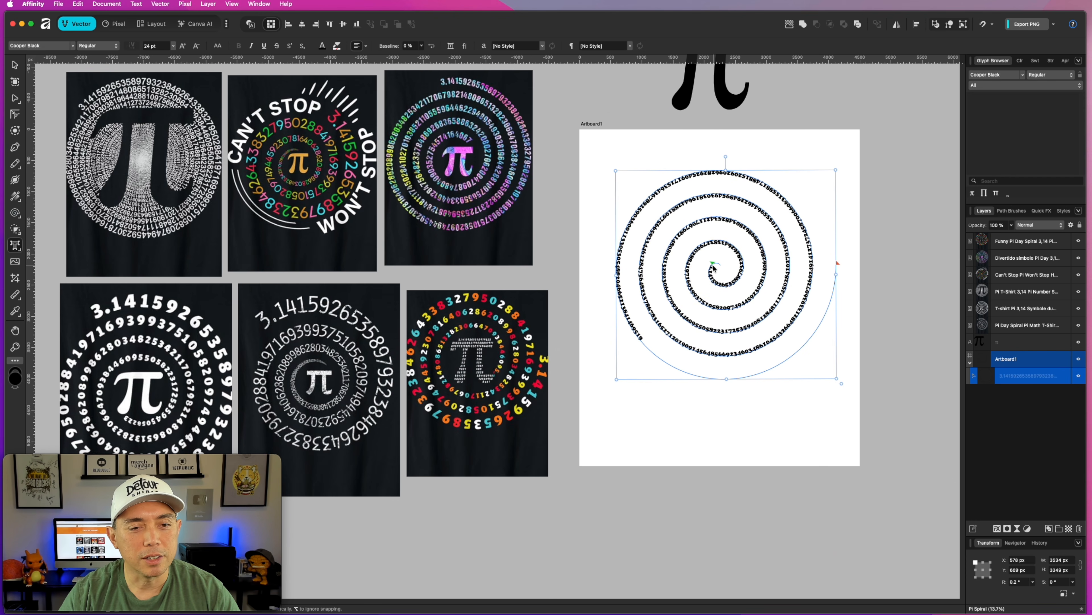
left_click_drag(712, 268, 726, 286)
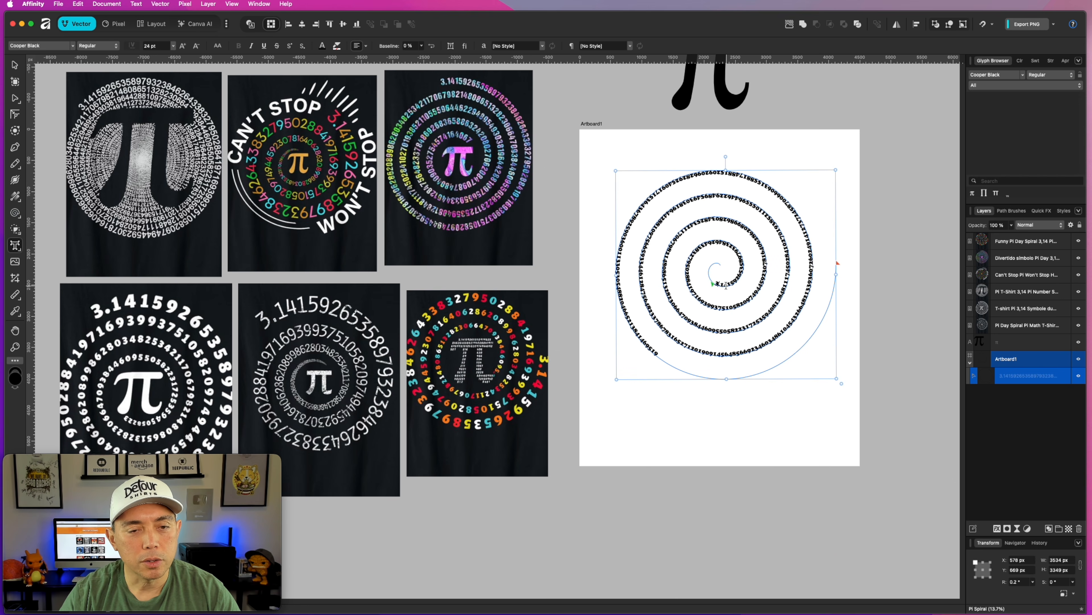
scroll(722, 287, "up", 5)
scroll(727, 297, "down", 4)
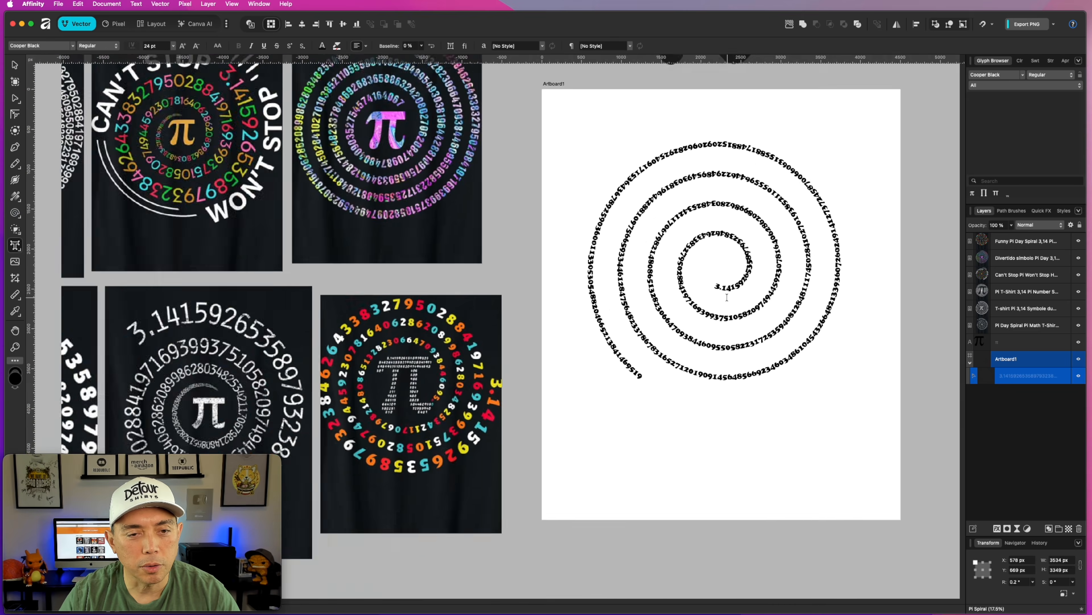
Reverse the text path to start at the outer end, and delete the trailing digits back to the third turn's upper left.
key("super+a")
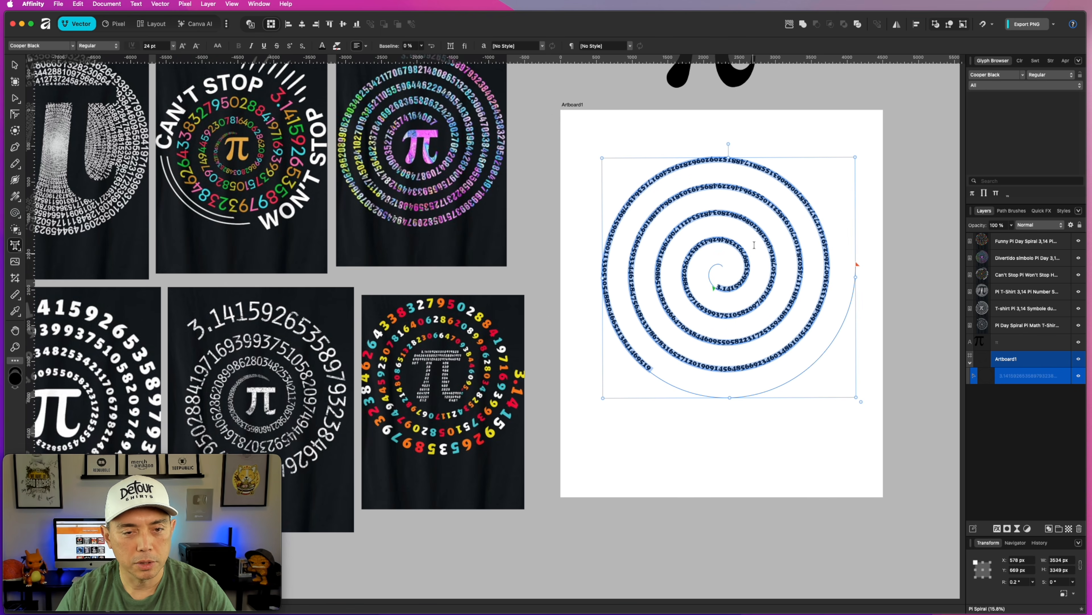
left_click(431, 46)
left_click(773, 295)
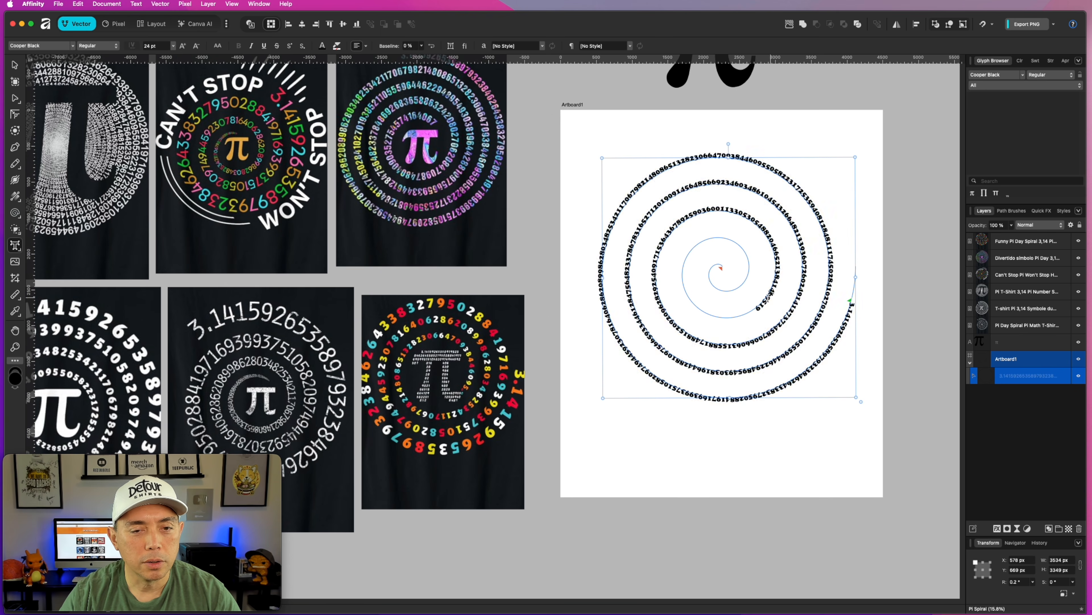
left_click_drag(755, 309, 659, 235)
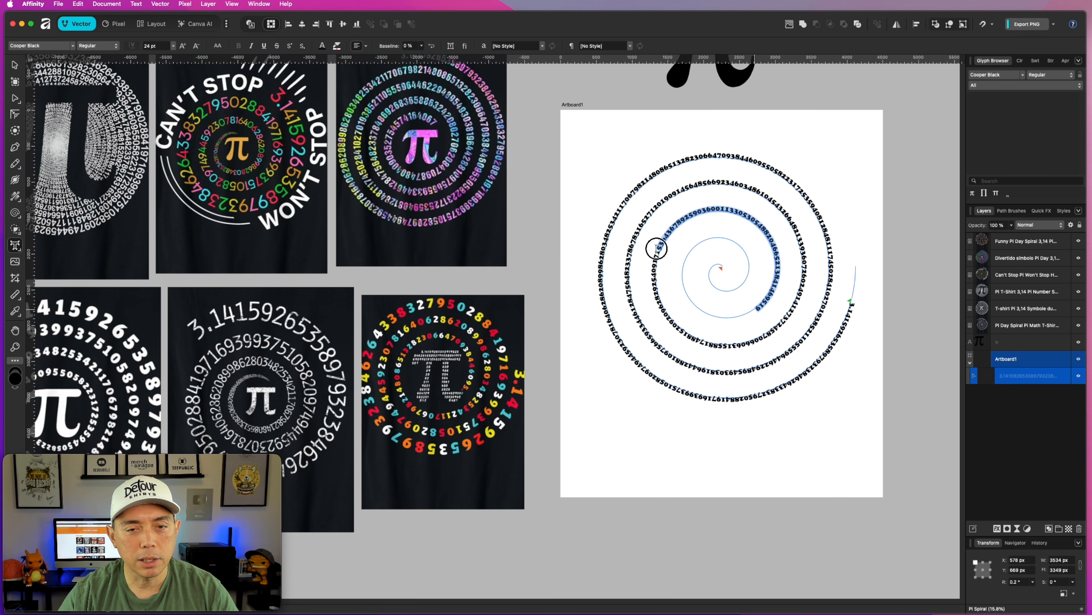
key("BackSpace")
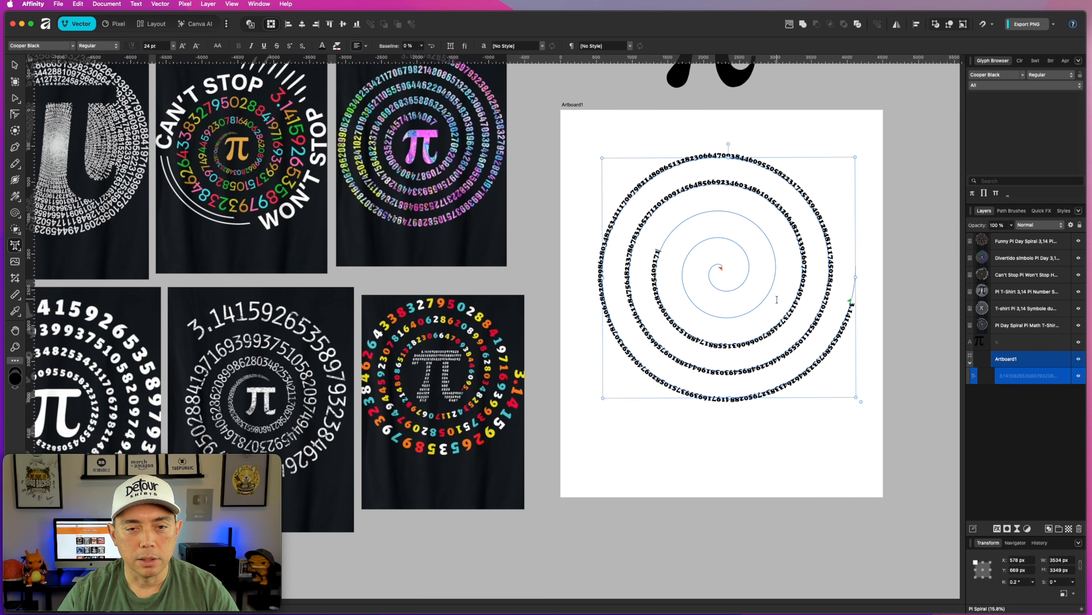
Set all the digits on the spiral to a font size of 30 pt.
key("super+a")
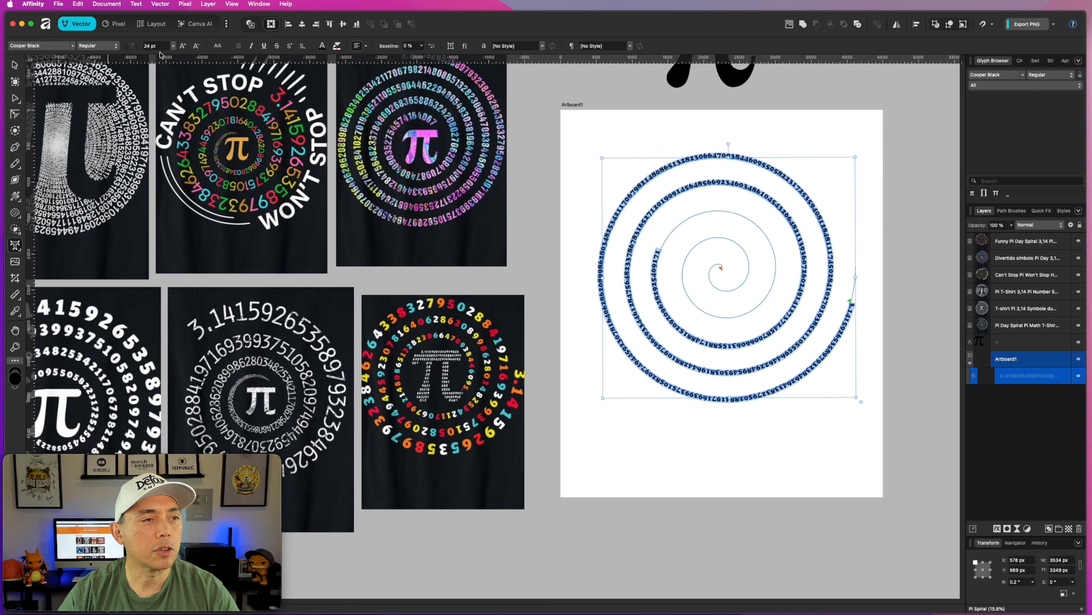
left_click(146, 46)
left_click(172, 47)
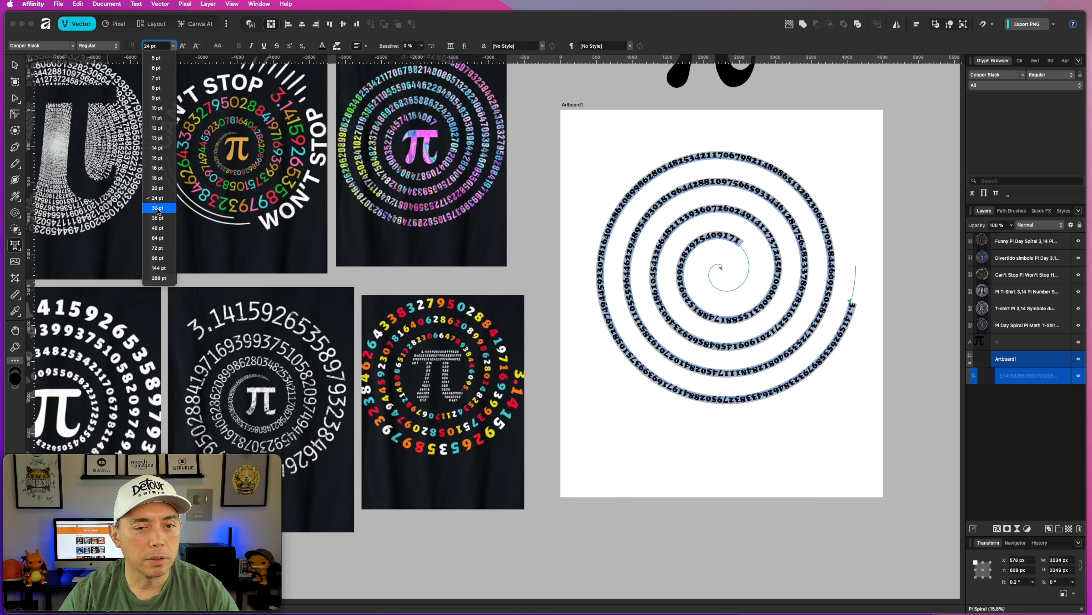
left_click(158, 208)
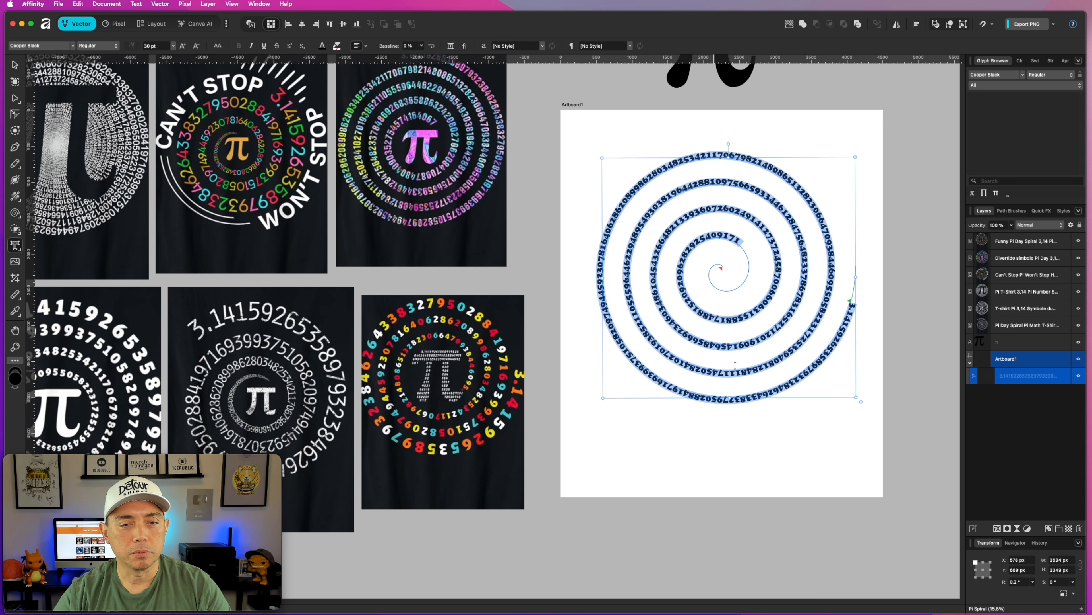
Delete the trailing digits on the innermost turns, back to the lower right of the fourth turn.
left_click_drag(743, 237, 764, 305)
key("BackSpace")
key("Escape")
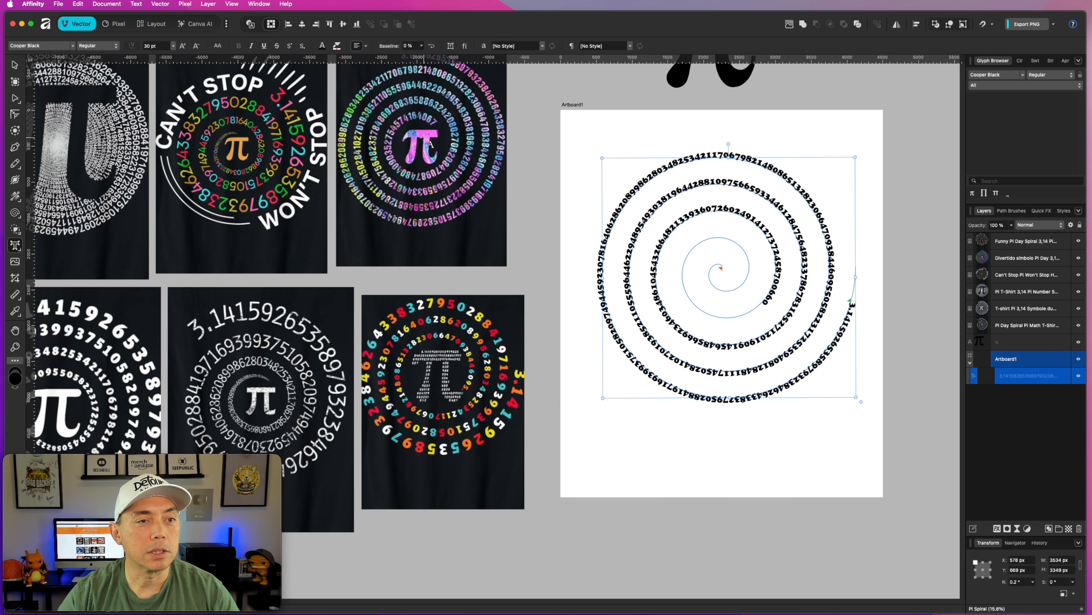
left_click_drag(761, 305, 784, 256)
left_click(776, 284)
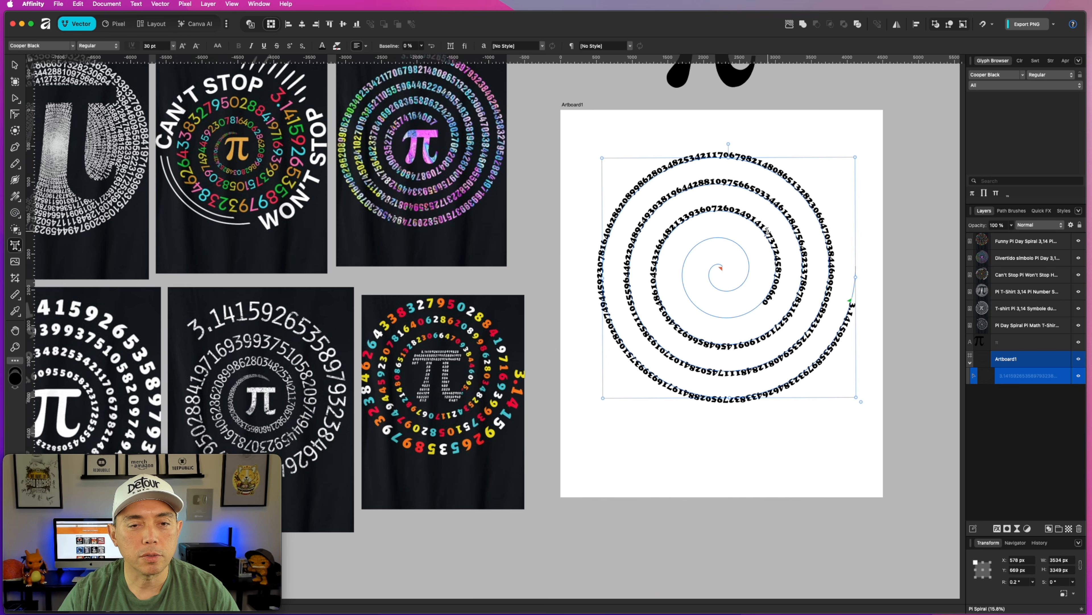
left_click_drag(763, 232, 662, 233)
left_click(146, 46)
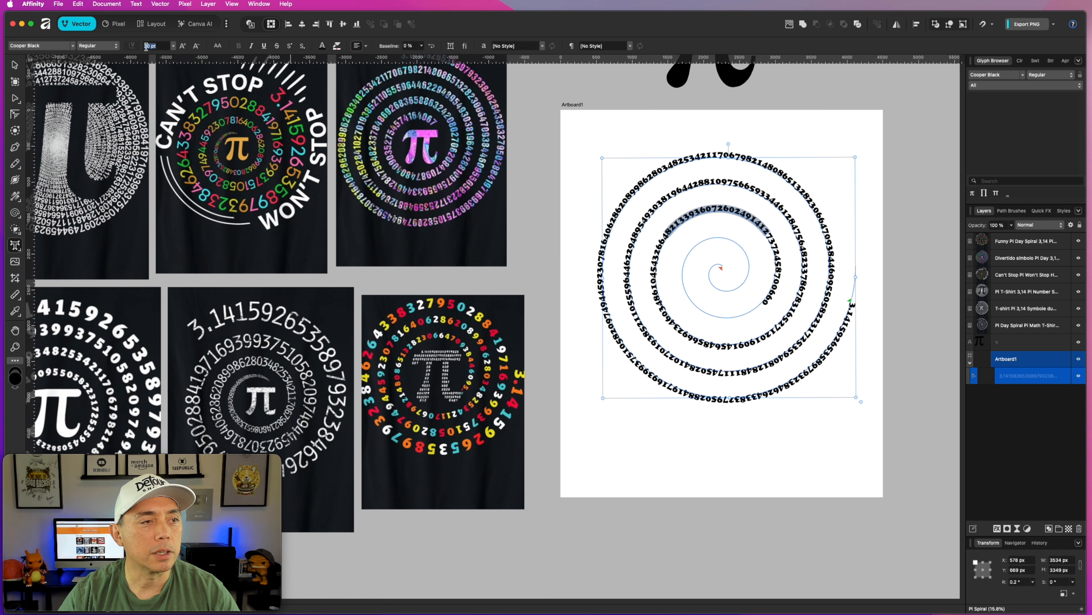
type("40")
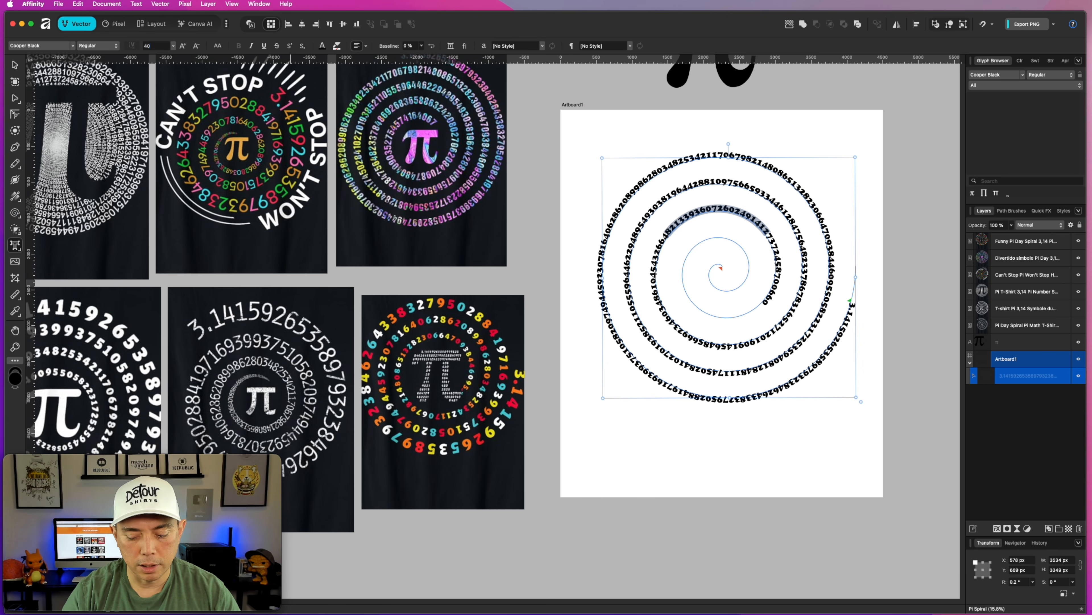
key("Return")
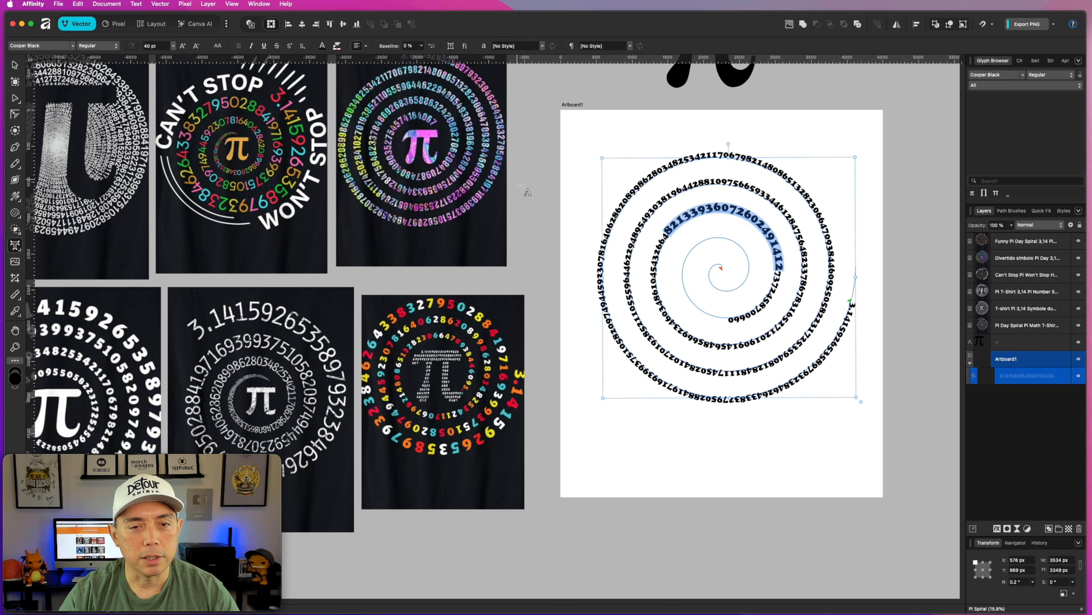
left_click(794, 283)
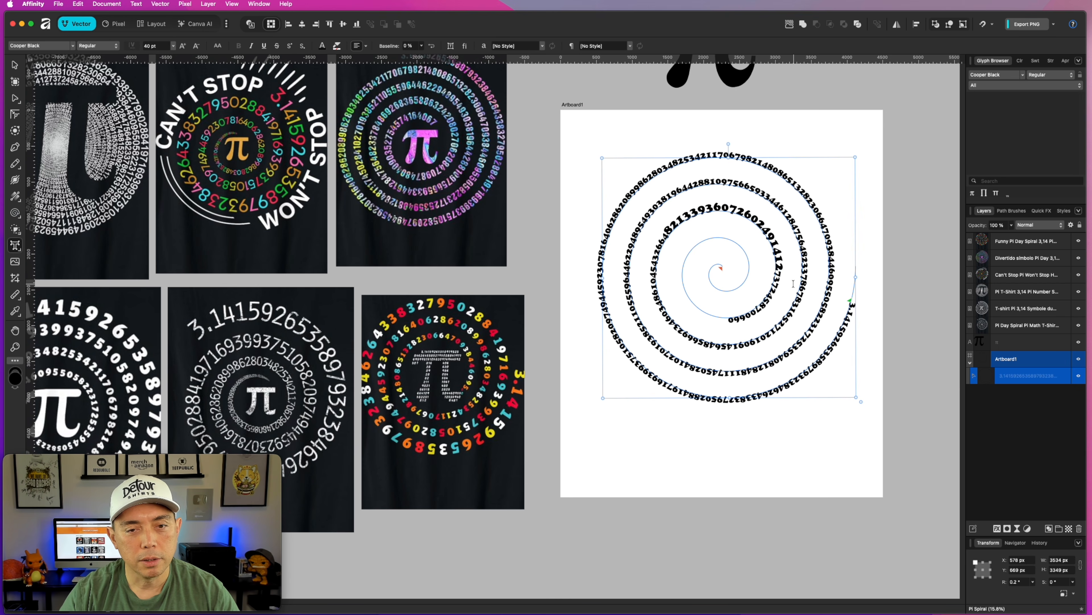
Enlarge the digits down the left side of the third turn, just before the 40 pt ones, to 50 pt.
left_click_drag(668, 232, 690, 334)
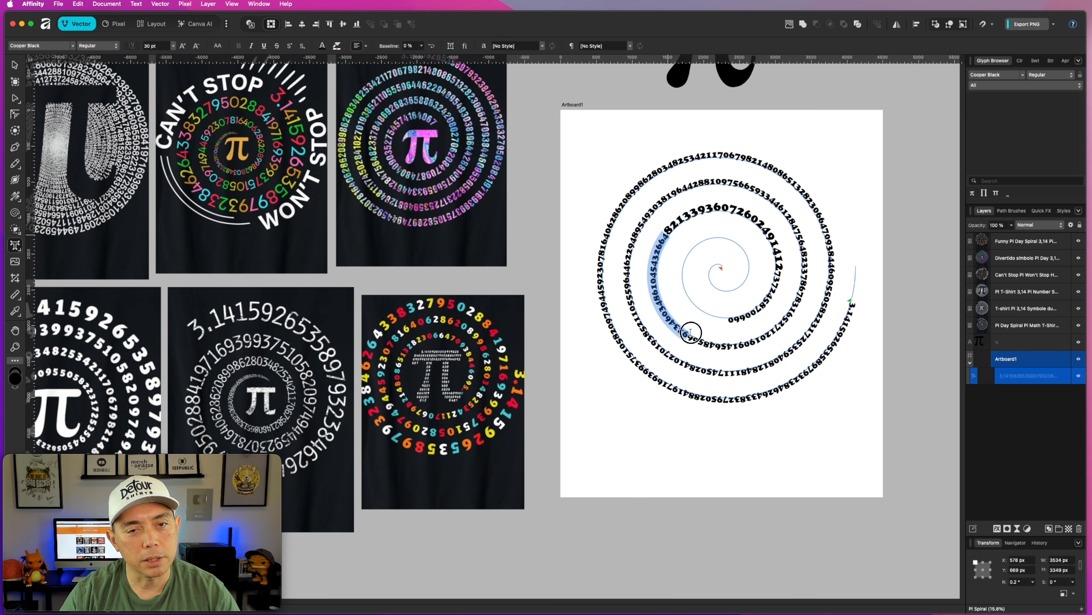
left_click(146, 46)
type("50")
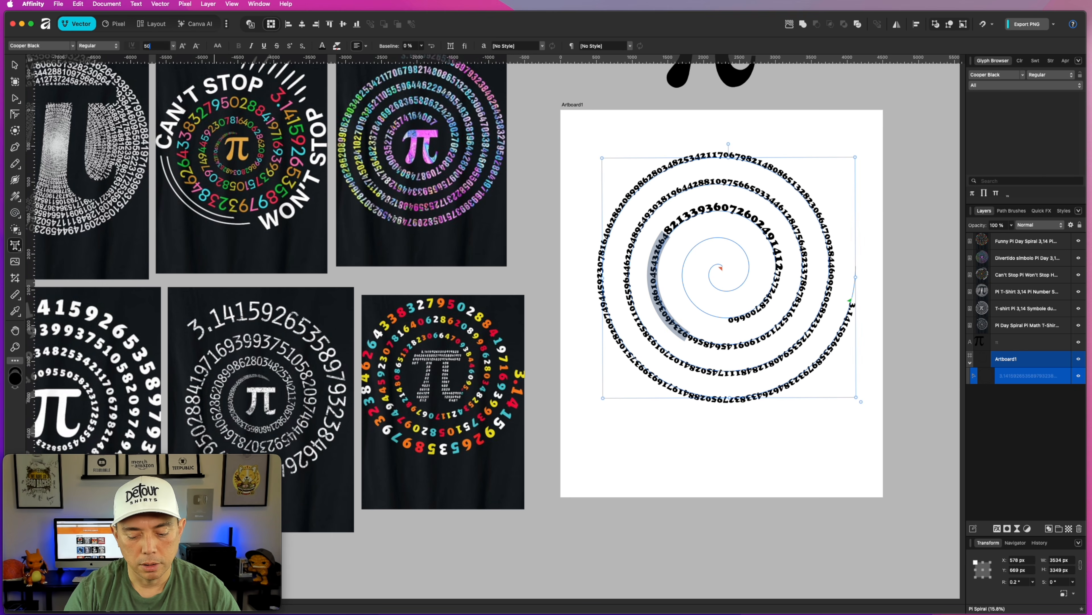
key("Return")
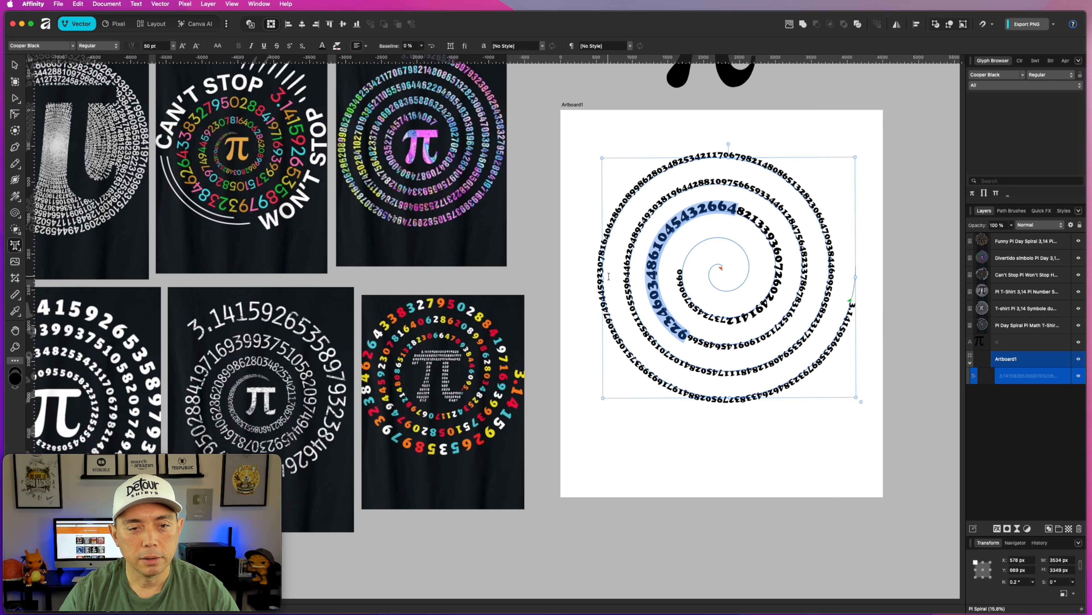
Enlarge the digits from the right side through the bottom of the third turn to 60 pt.
left_click(718, 347)
left_click_drag(689, 343, 813, 271)
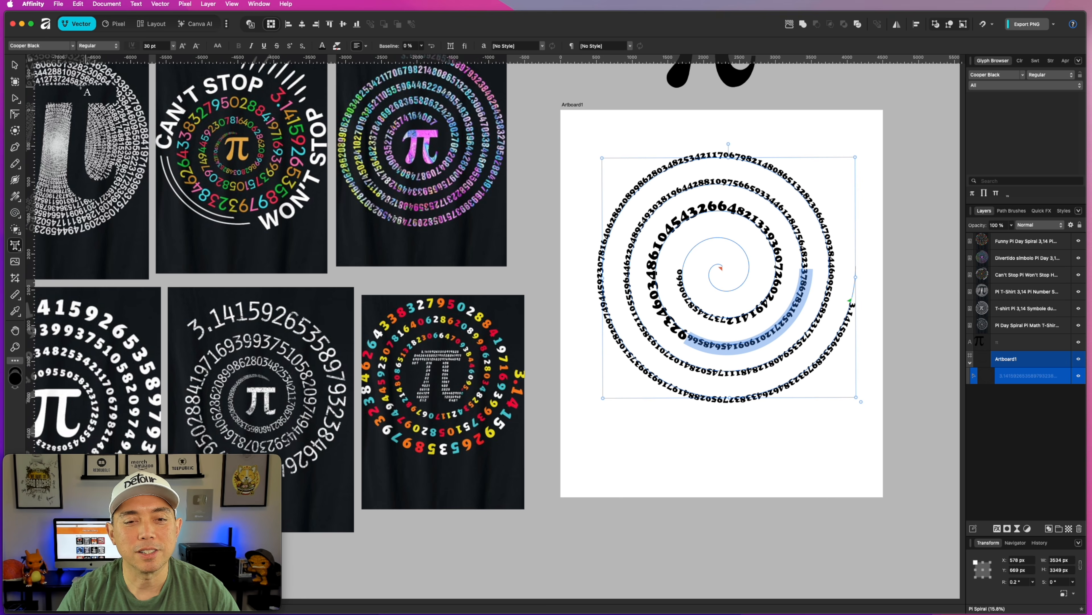
left_click(151, 45)
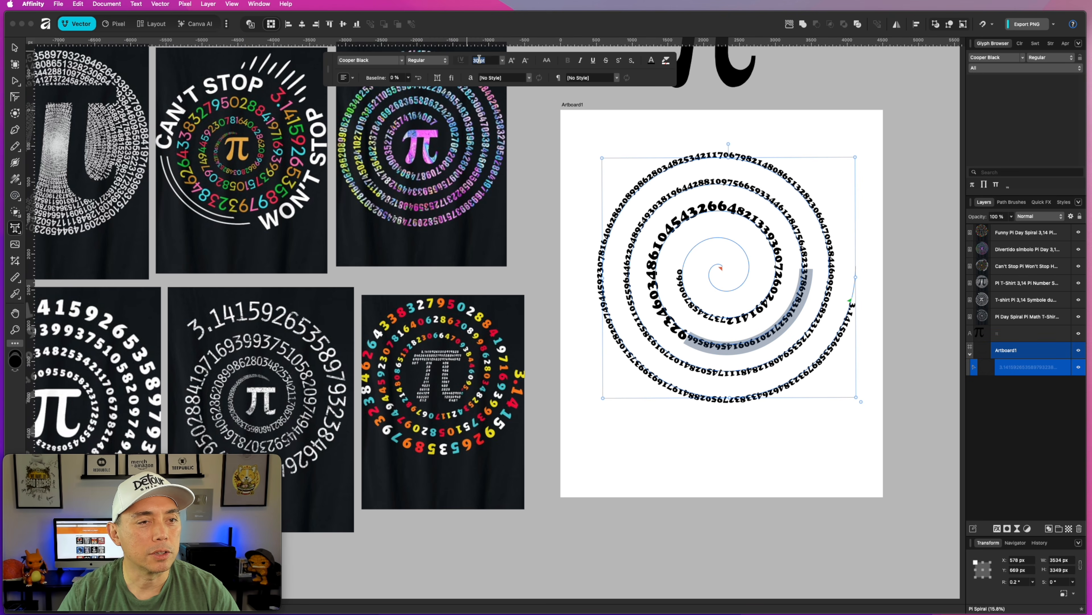
key("Return")
left_click(147, 45)
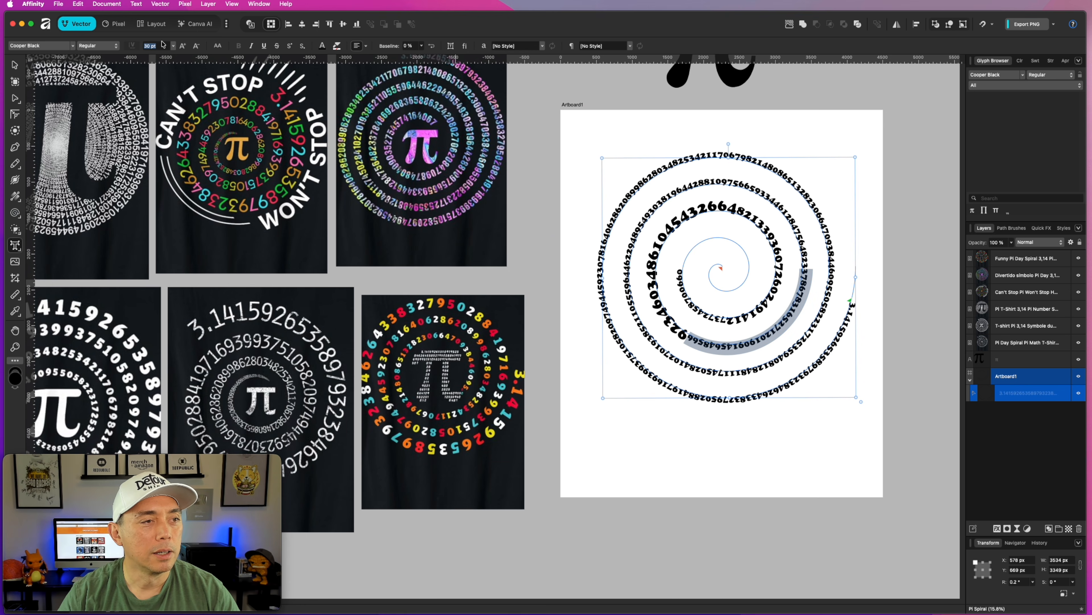
type("60")
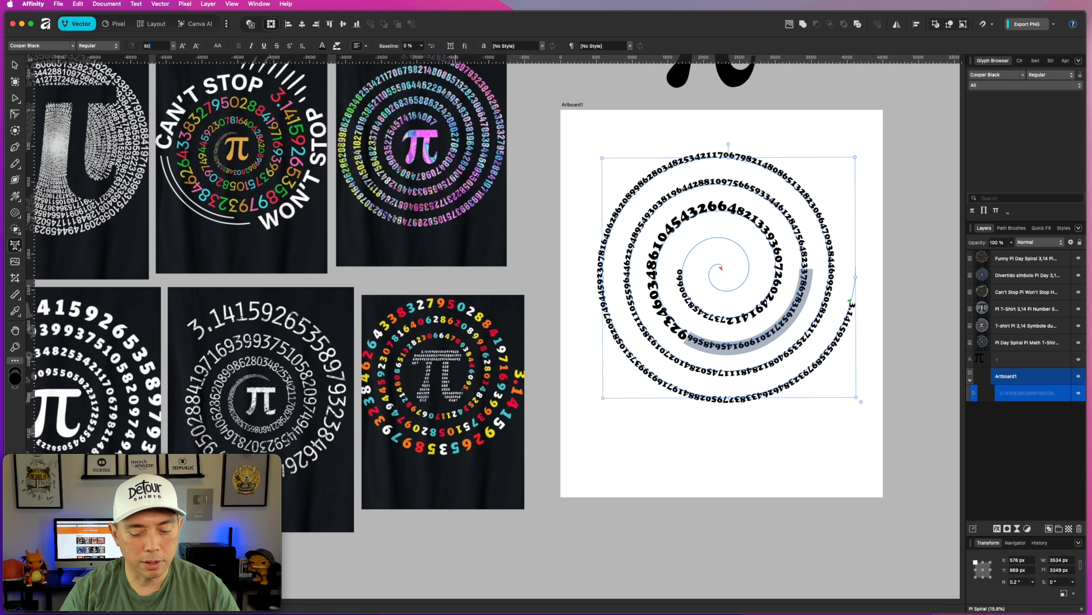
key("Return")
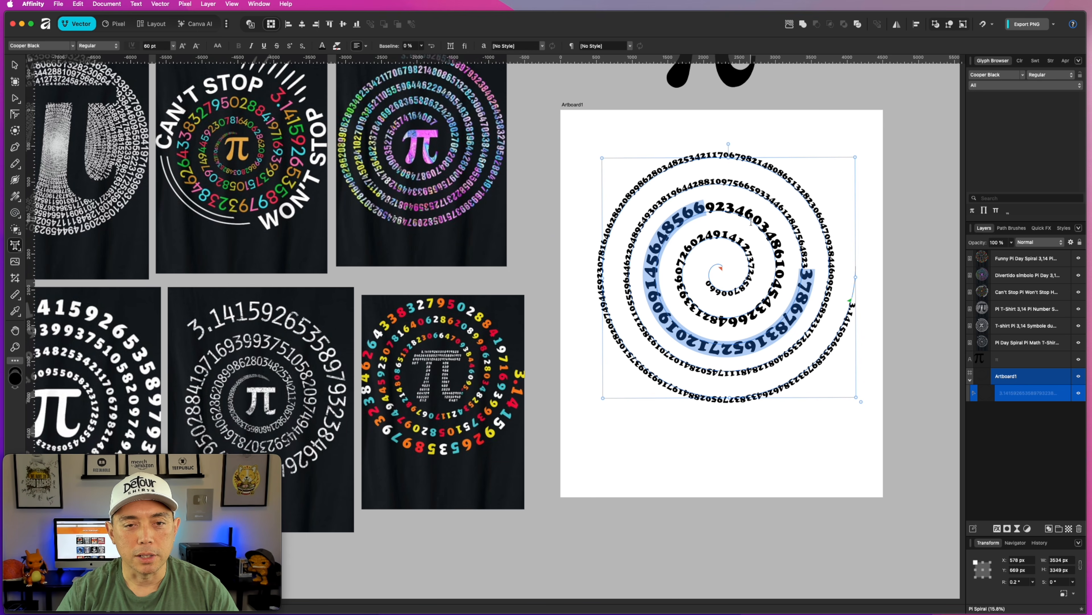
Try a font size of 70 pt on the digits across the second turn's upper right and undo it.
left_click_drag(809, 268, 697, 186)
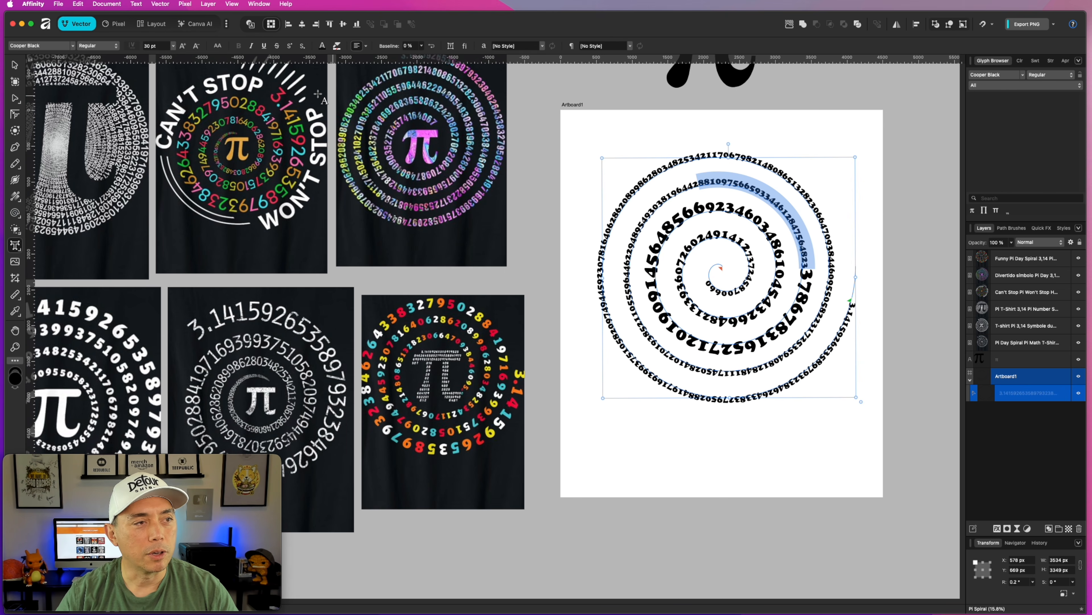
left_click(148, 46)
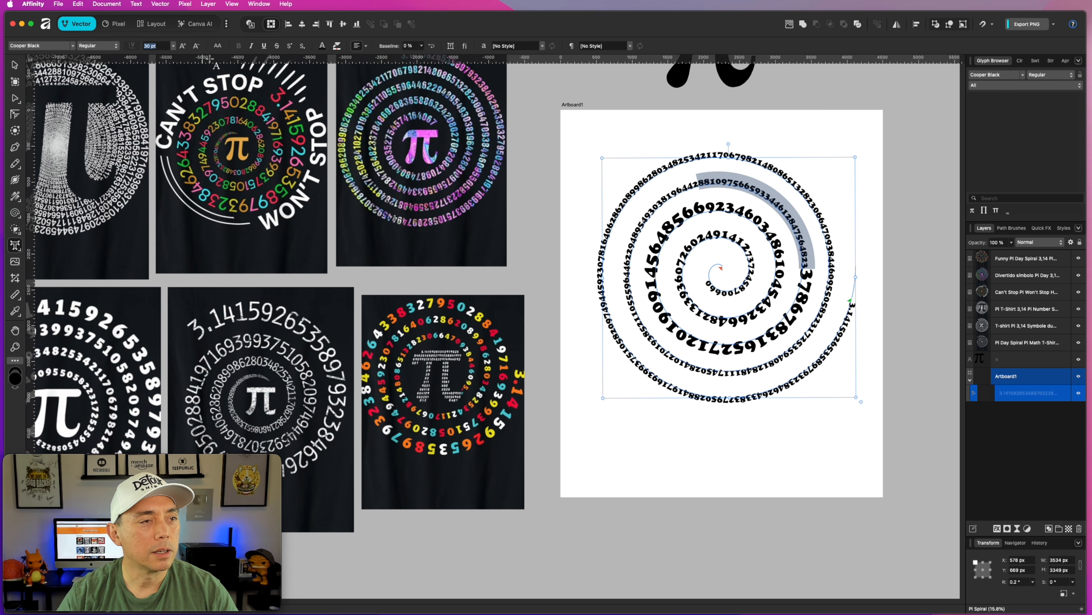
type("70")
key("Return")
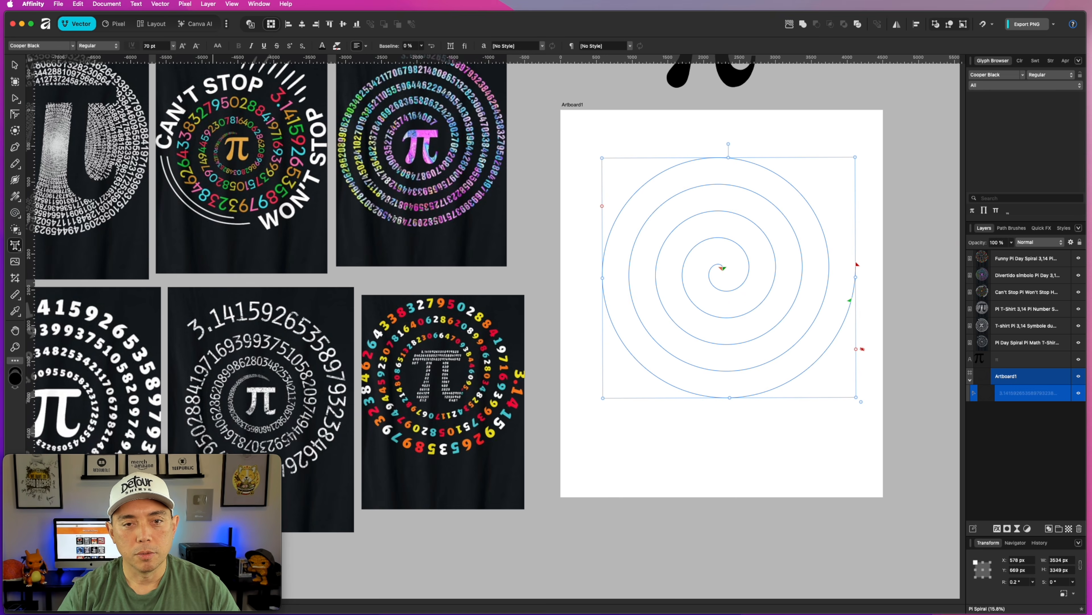
key("super+z")
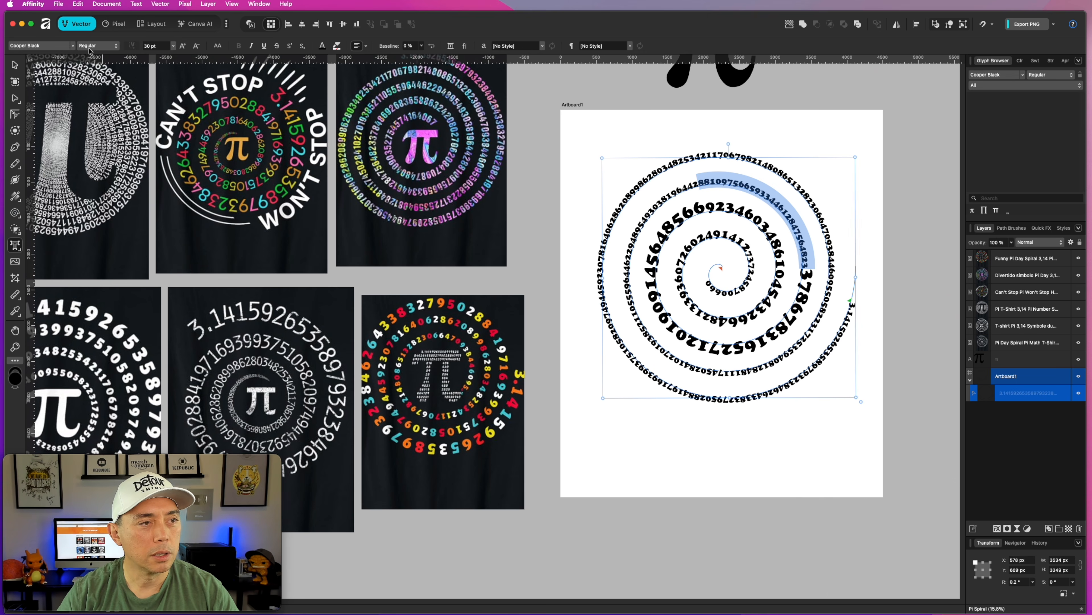
left_click(148, 47)
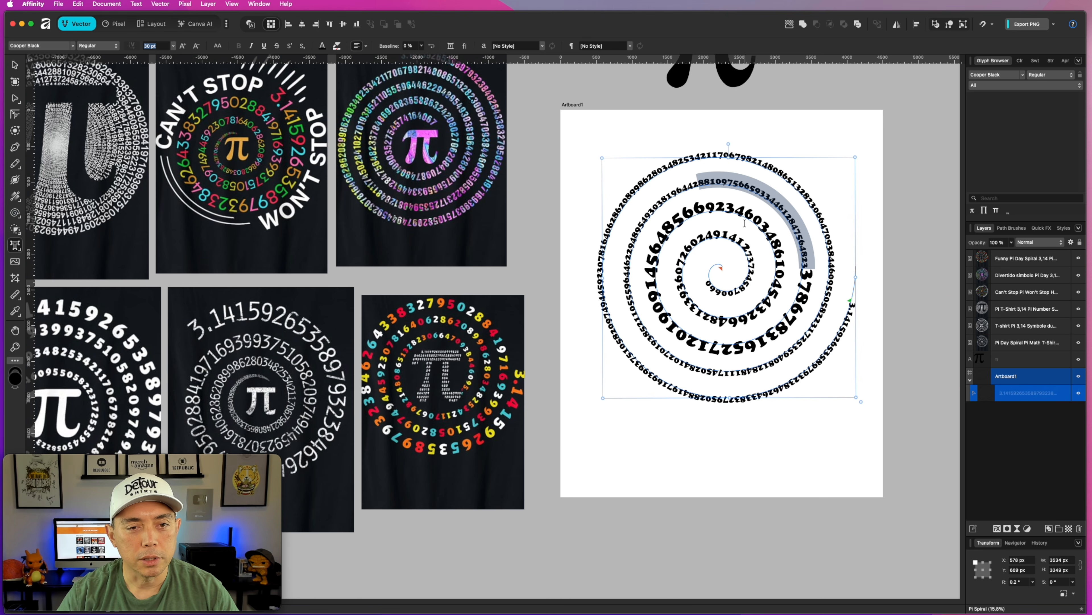
Delete the trailing digits near the spiral's centre, back to the top of the fourth turn.
left_click(752, 218)
left_click_drag(706, 282, 713, 237)
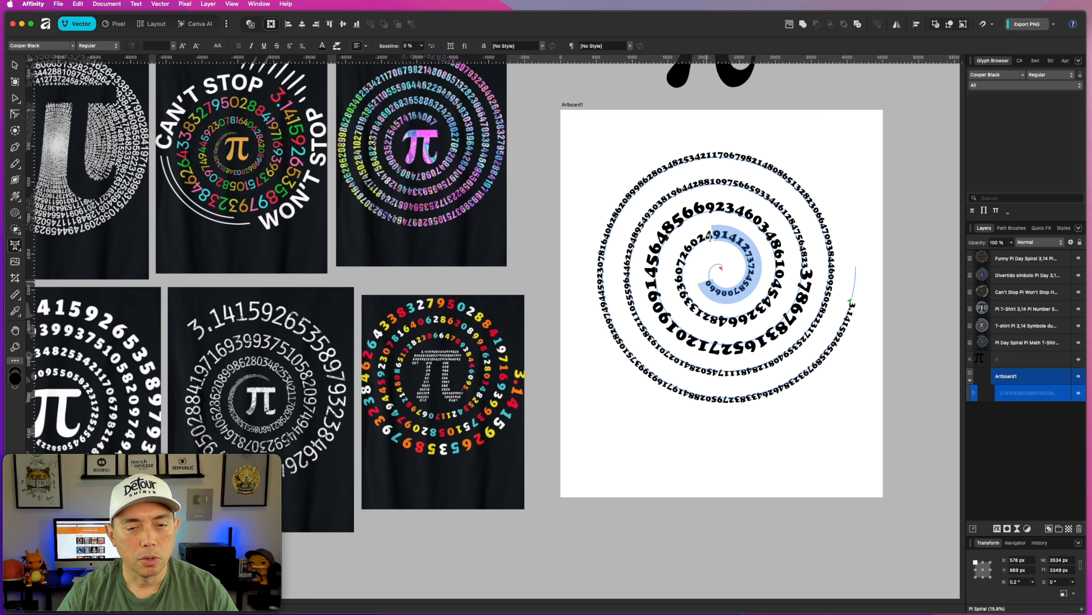
key("BackSpace")
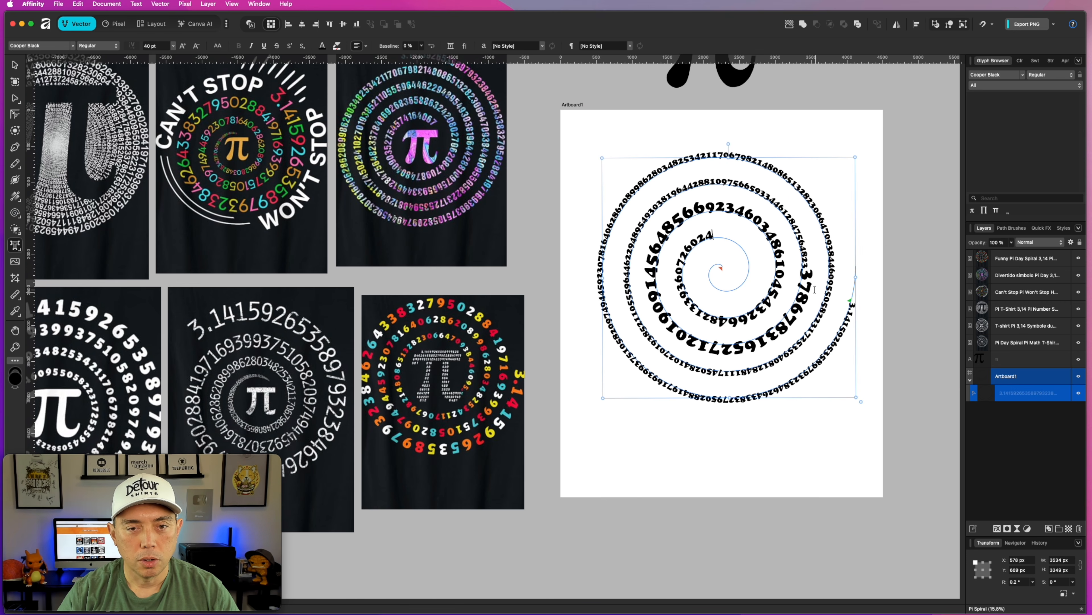
Try 70 pt again on the digits from the second turn's top to its right side and undo it.
left_click_drag(807, 267, 705, 184)
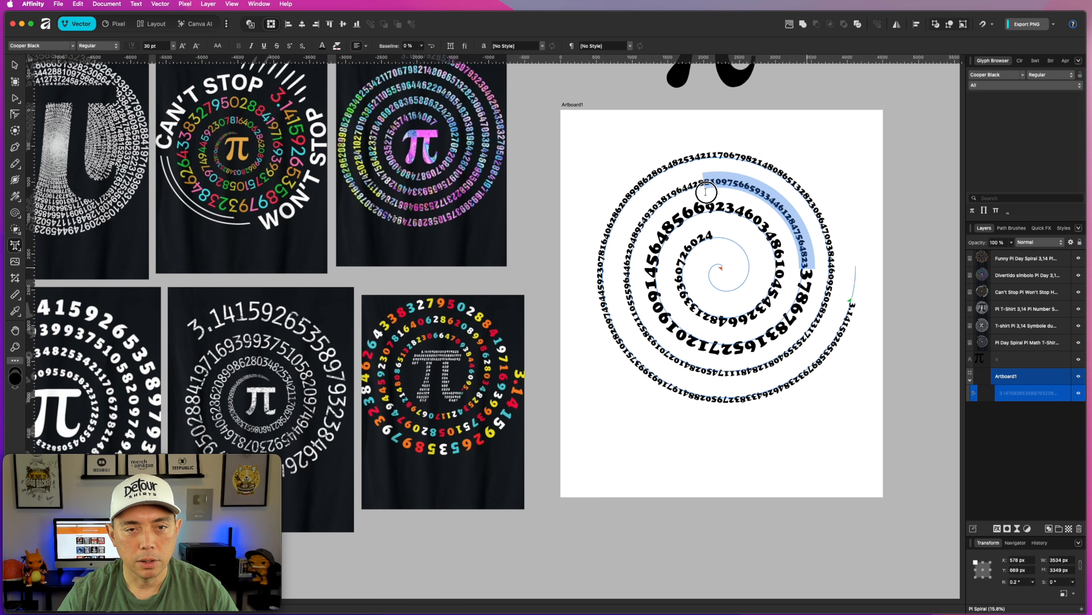
left_click(147, 46)
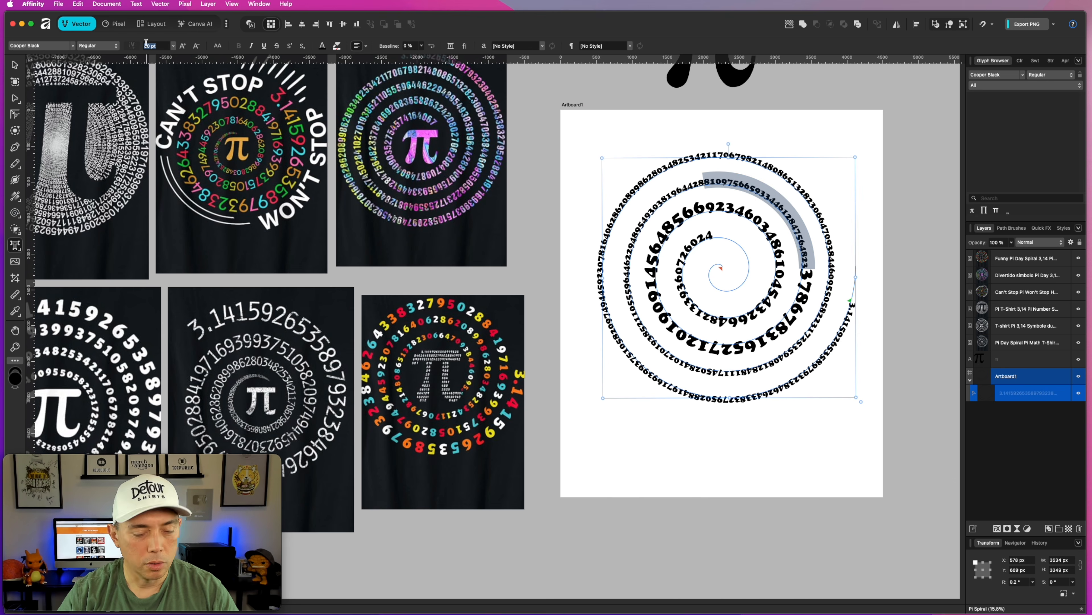
type("70")
key("Return")
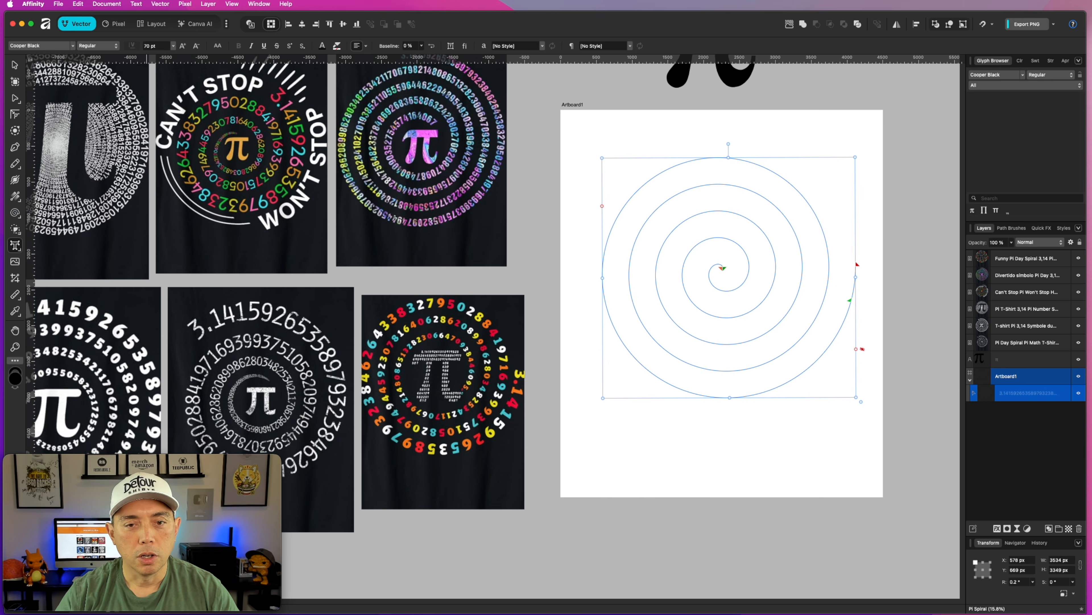
key("super+z")
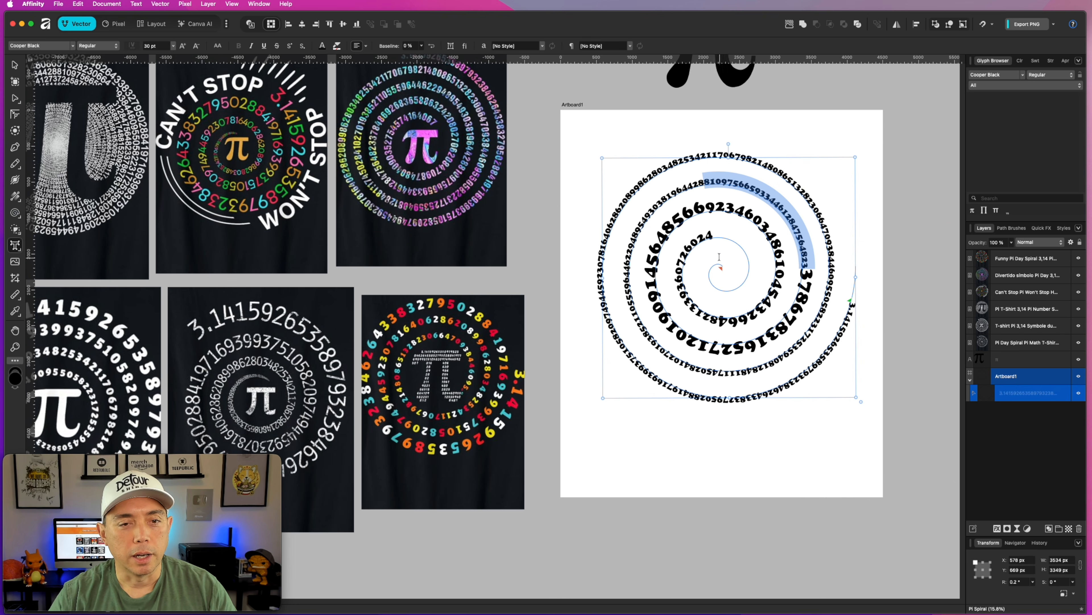
Delete all trailing digits after 566923 at the top of the third turn.
left_click(714, 234)
left_click_drag(714, 234, 734, 209)
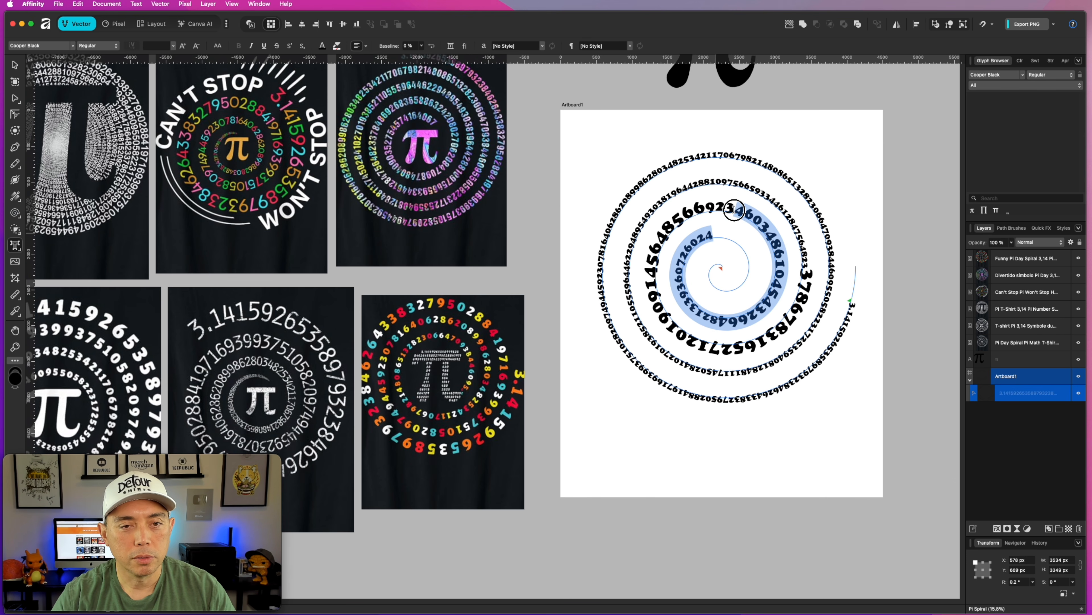
key("BackSpace")
key("Escape")
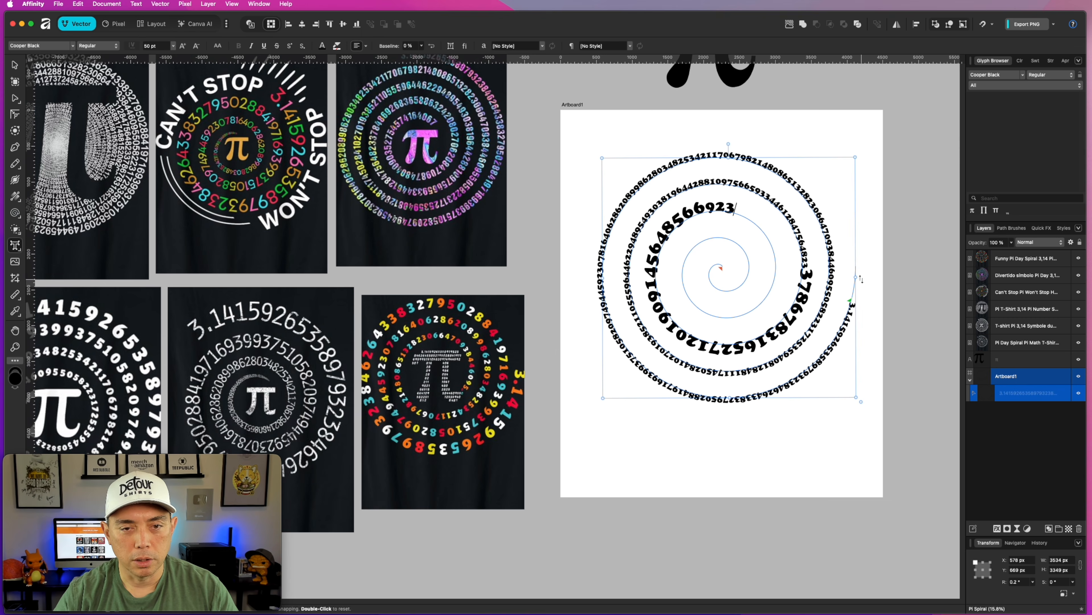
Enlarge a shorter run of digits on the second turn's upper right, starting at 65933446, to 70 pt.
key("super+a")
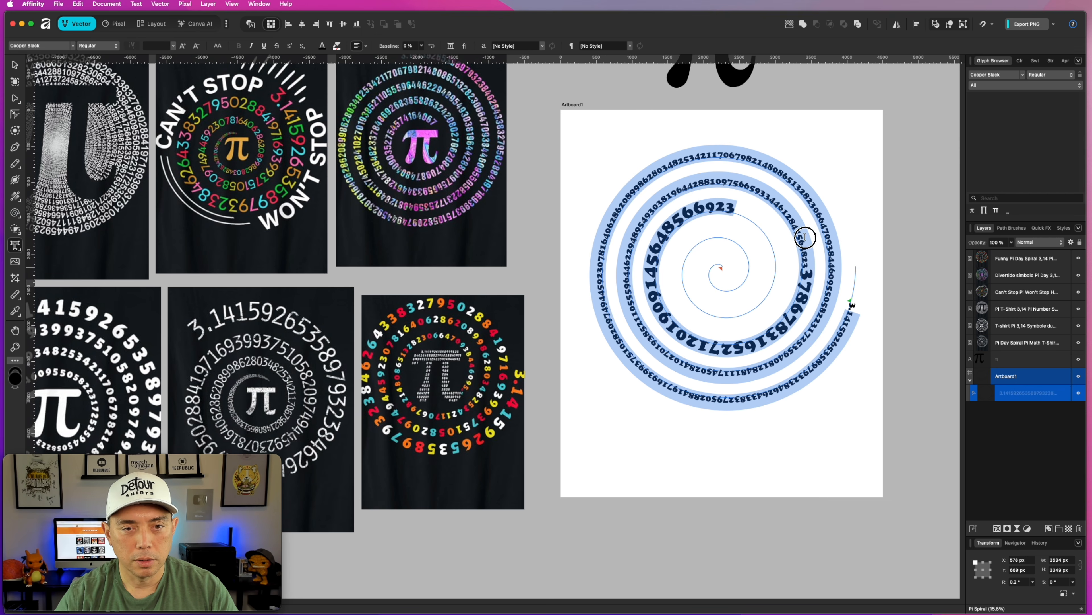
left_click_drag(806, 254, 741, 190)
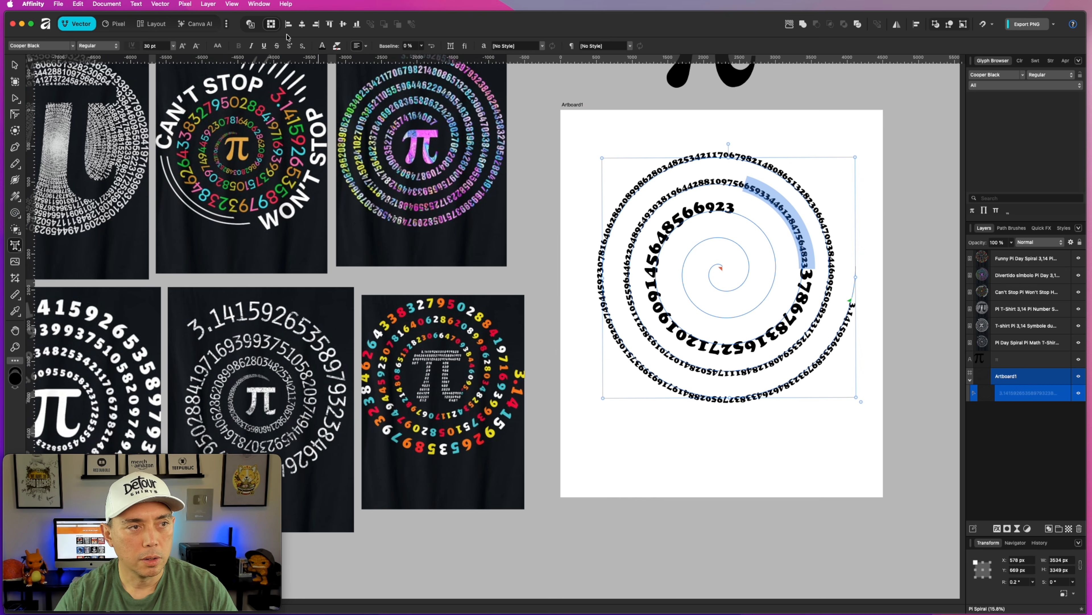
left_click(147, 49)
type("70")
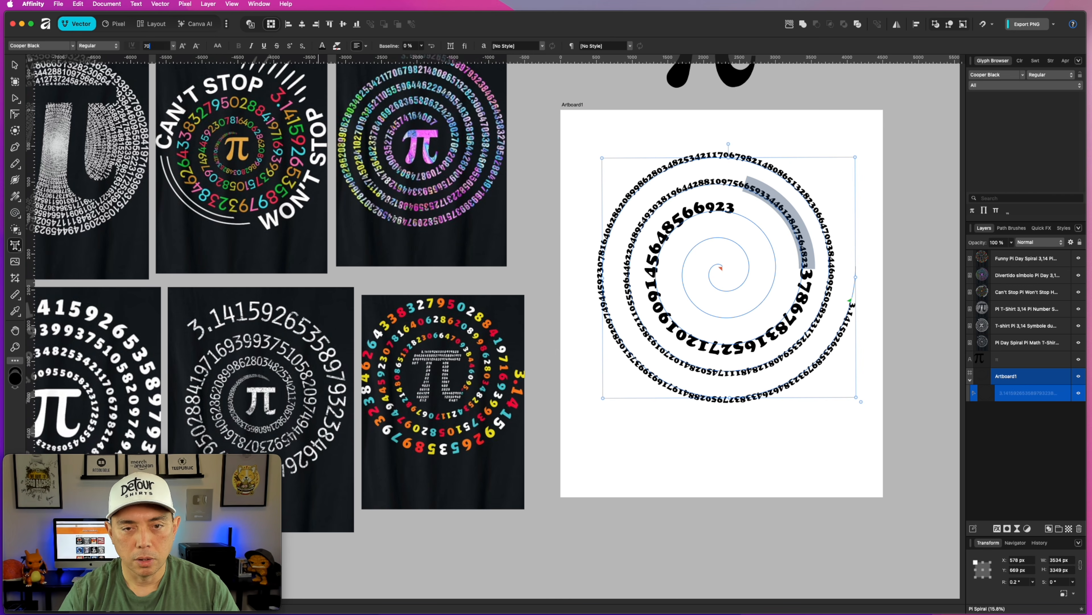
key("Return")
key("Escape")
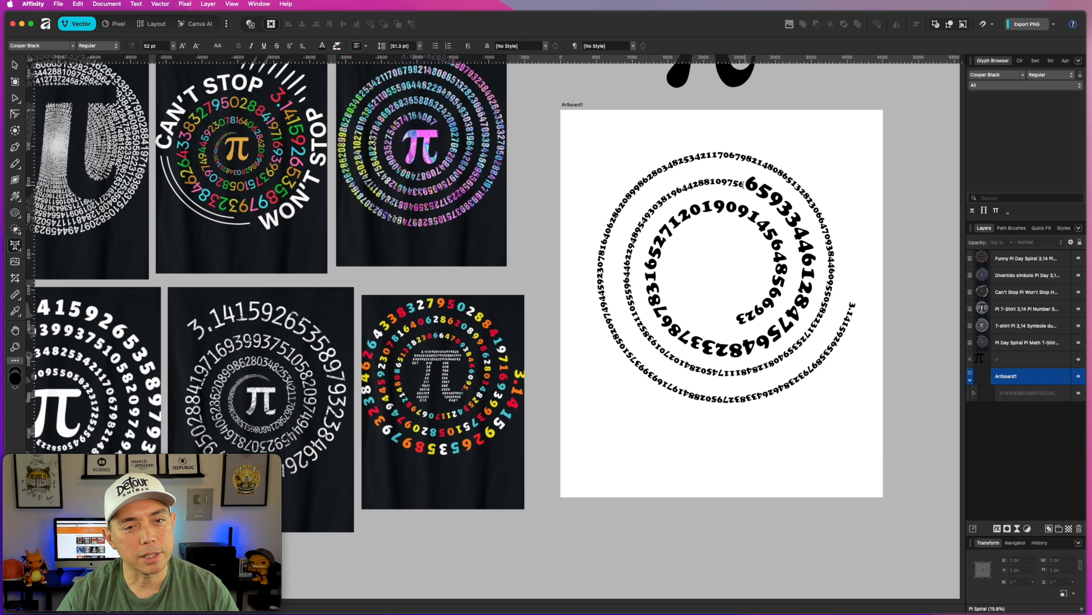
left_click_drag(746, 180, 688, 181)
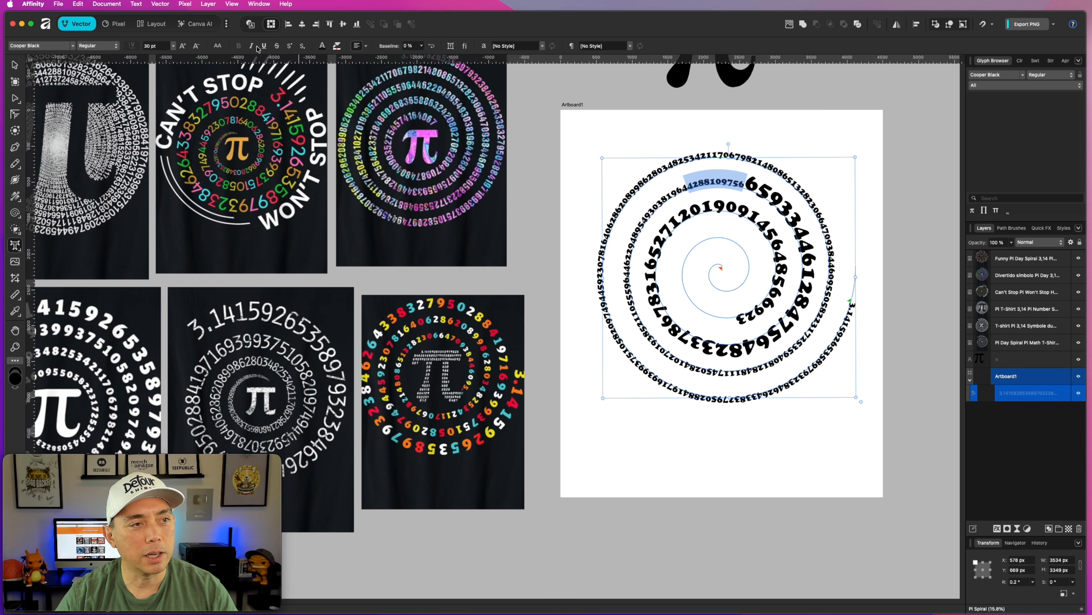
double_click(148, 46)
type("80")
key("Return")
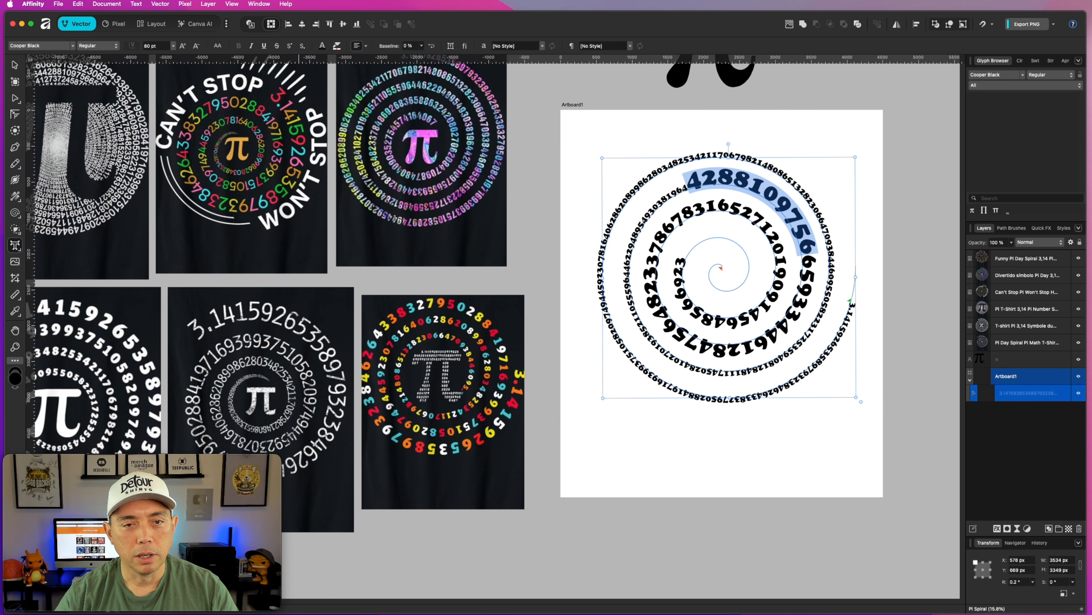
left_click(802, 204)
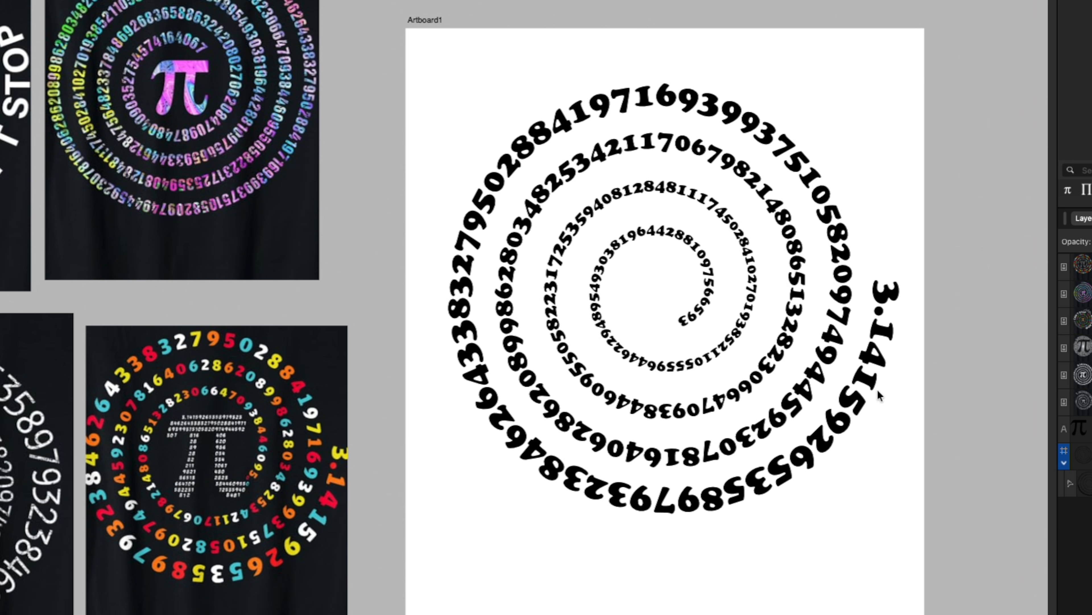
Check the font size of the opening digits 3.14159 at the spiral's outer end.
left_click(886, 292)
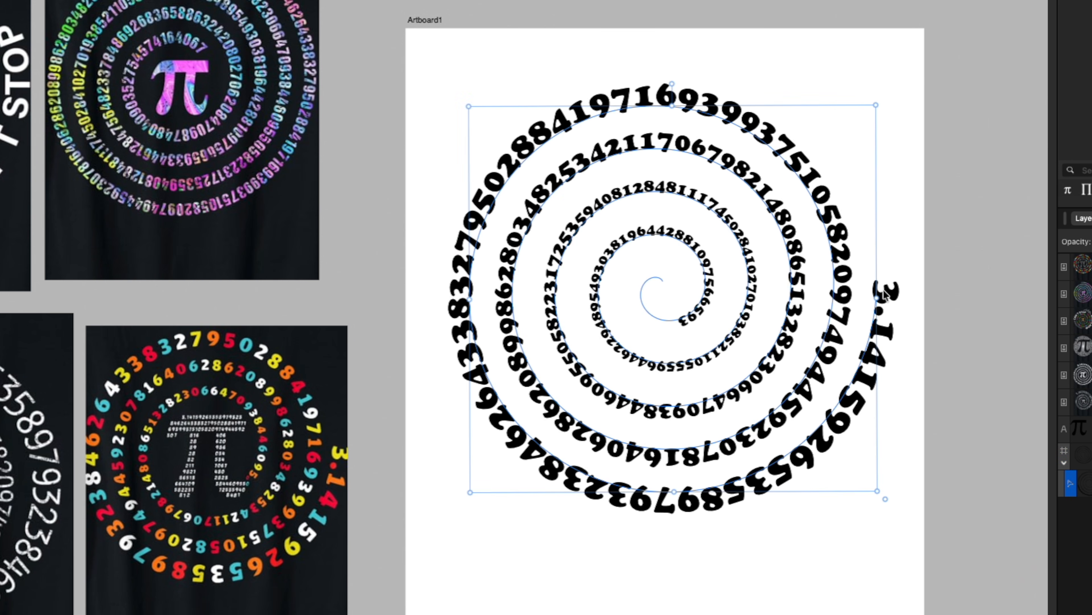
left_click_drag(888, 286, 831, 441)
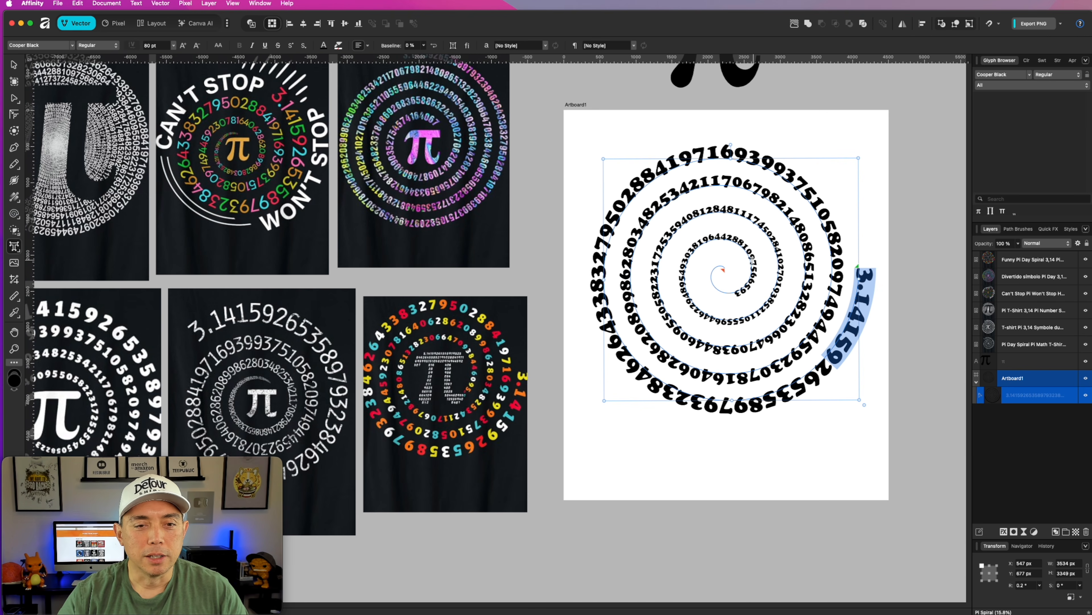
left_click(14, 65)
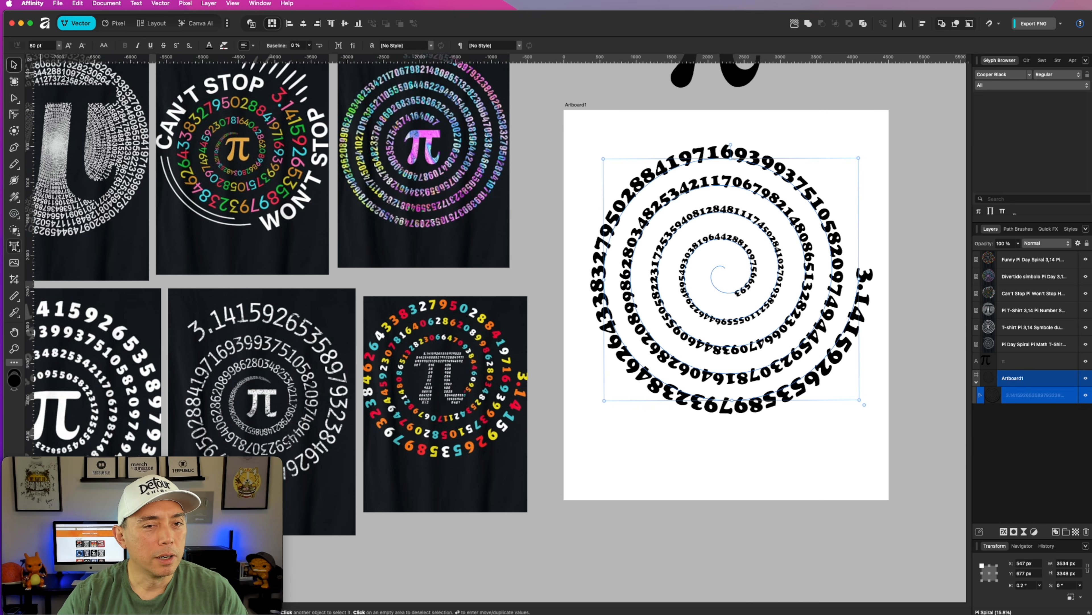
left_click(667, 125)
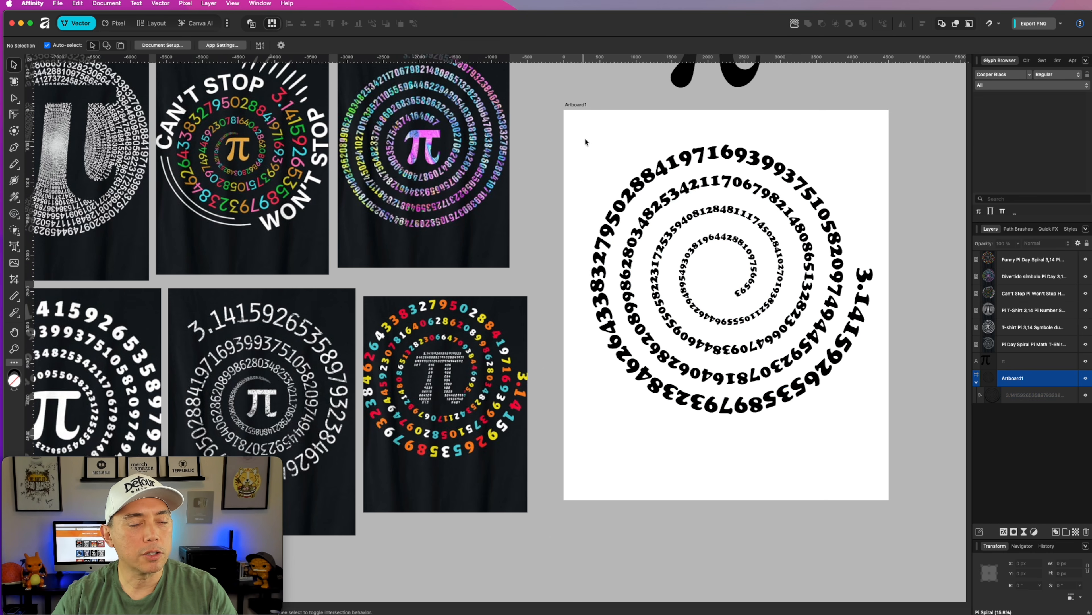
Fill the artboard background with black.
left_click(577, 105)
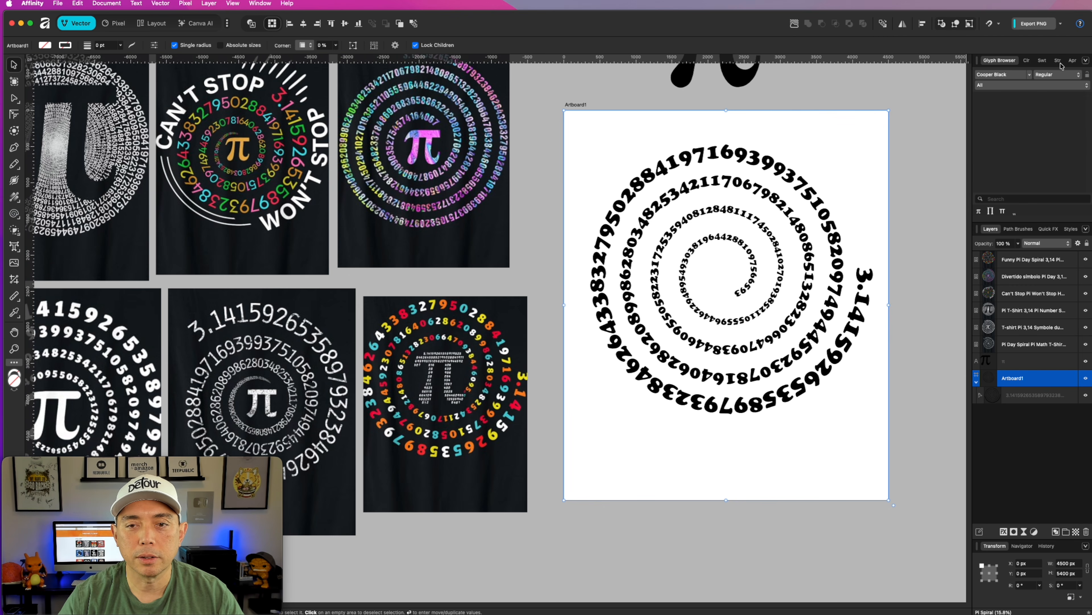
left_click(1027, 62)
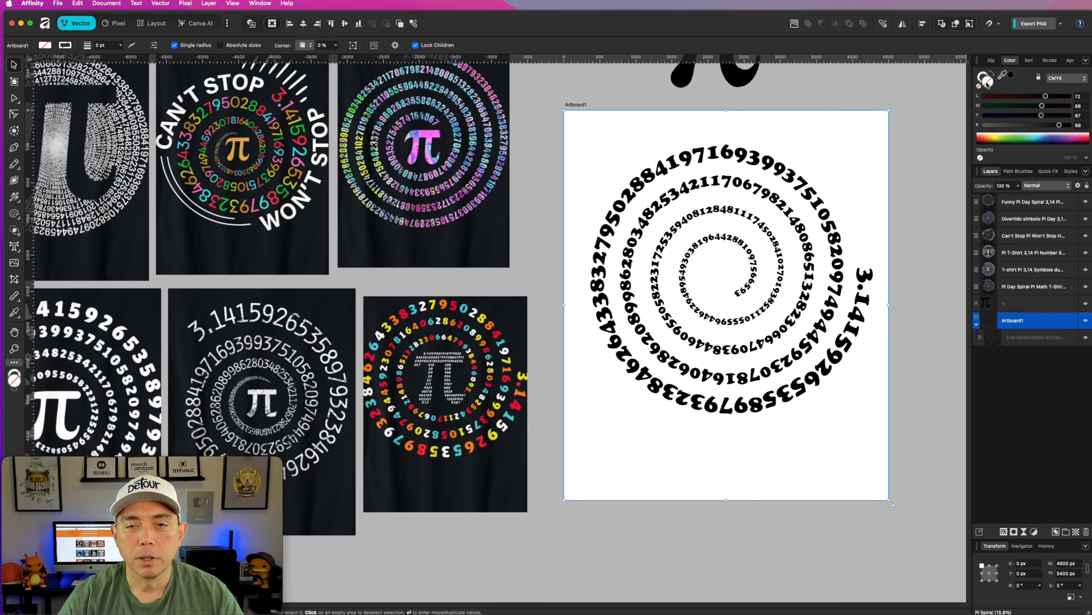
left_click(1012, 76)
Recolour the spiral digits white by setting all four CMYK values to 0.
left_click(752, 232)
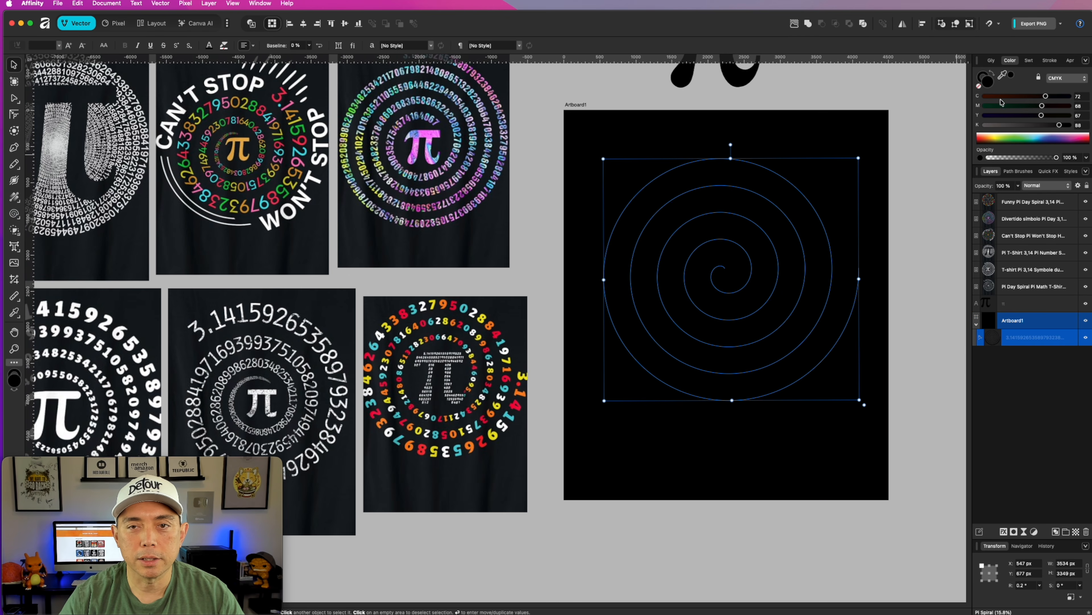
left_click(985, 125)
left_click(986, 115)
left_click(985, 106)
left_click(985, 96)
left_click(982, 76)
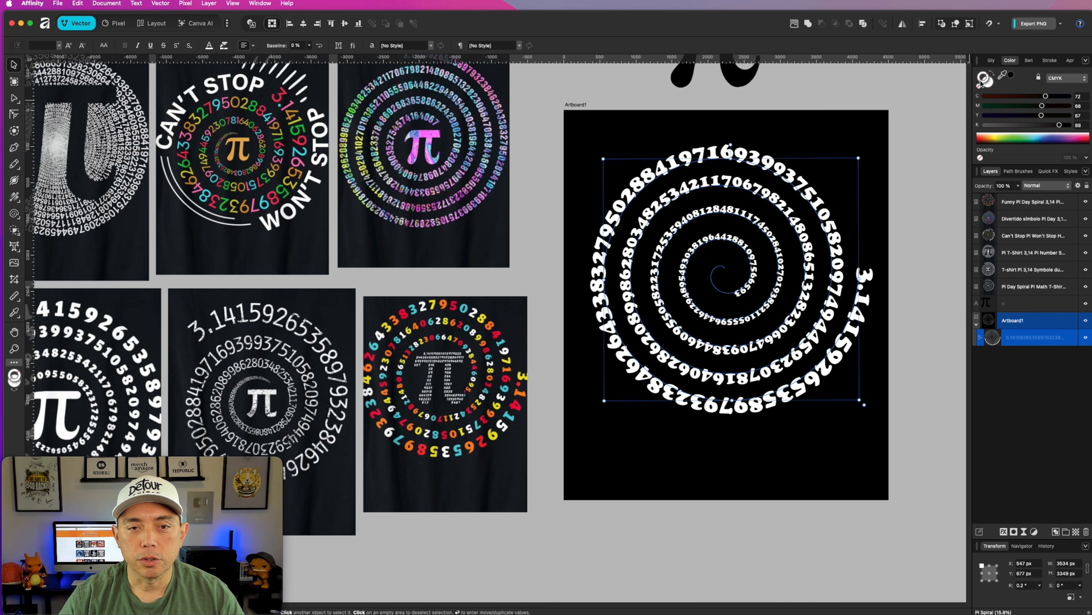
left_click(915, 276)
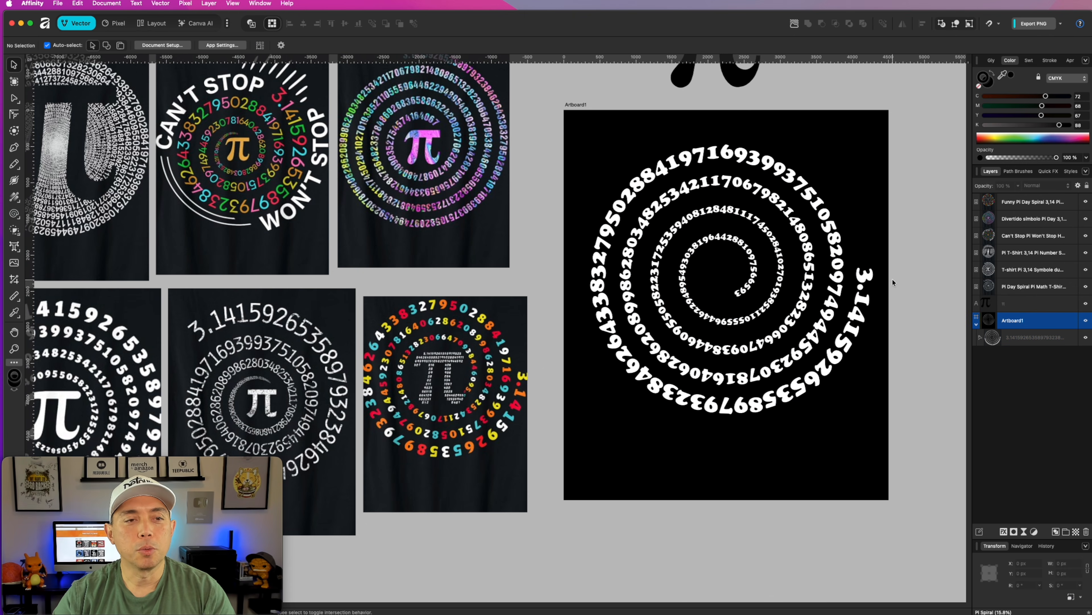
double_click(868, 274)
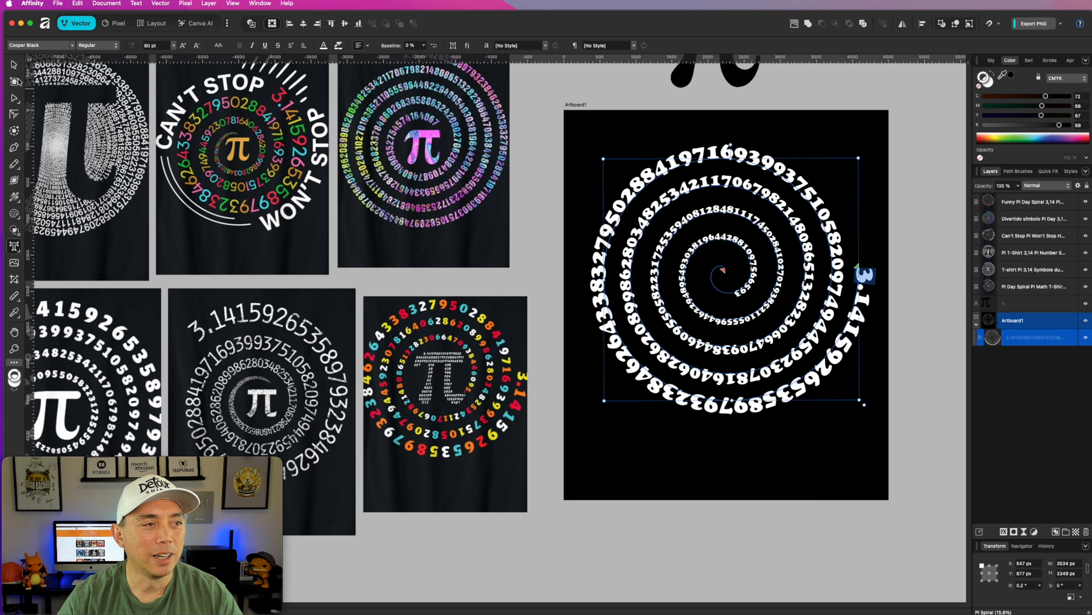
left_click(15, 65)
left_click(922, 177)
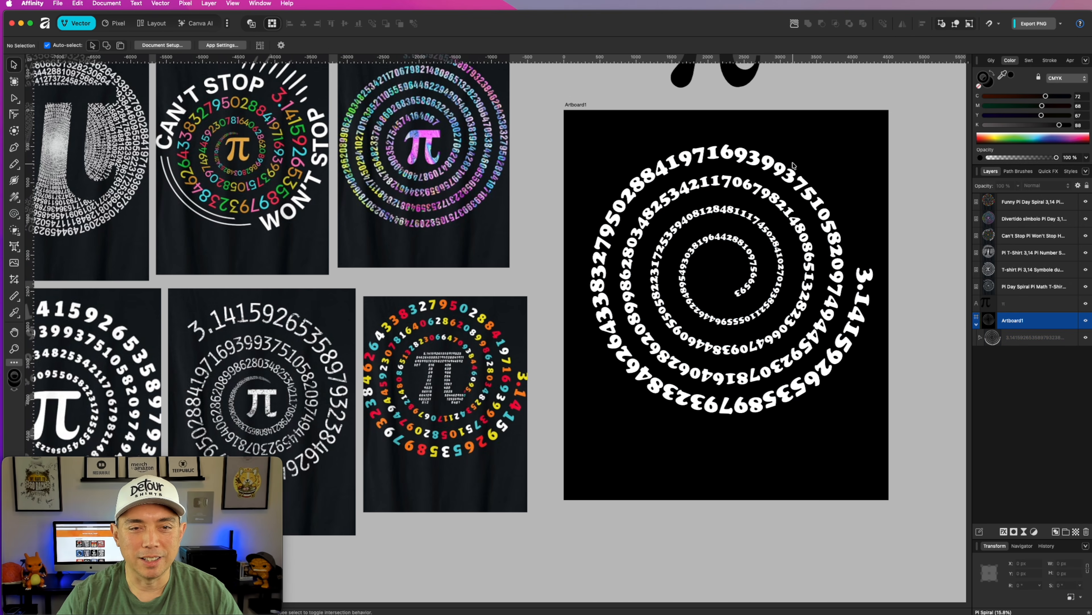
Move the π symbol from above the artboard onto the spiral's centre and recolour it near-white (C 3, M 0, Y 0, K 2).
left_click_drag(740, 81, 751, 310)
left_click(987, 86)
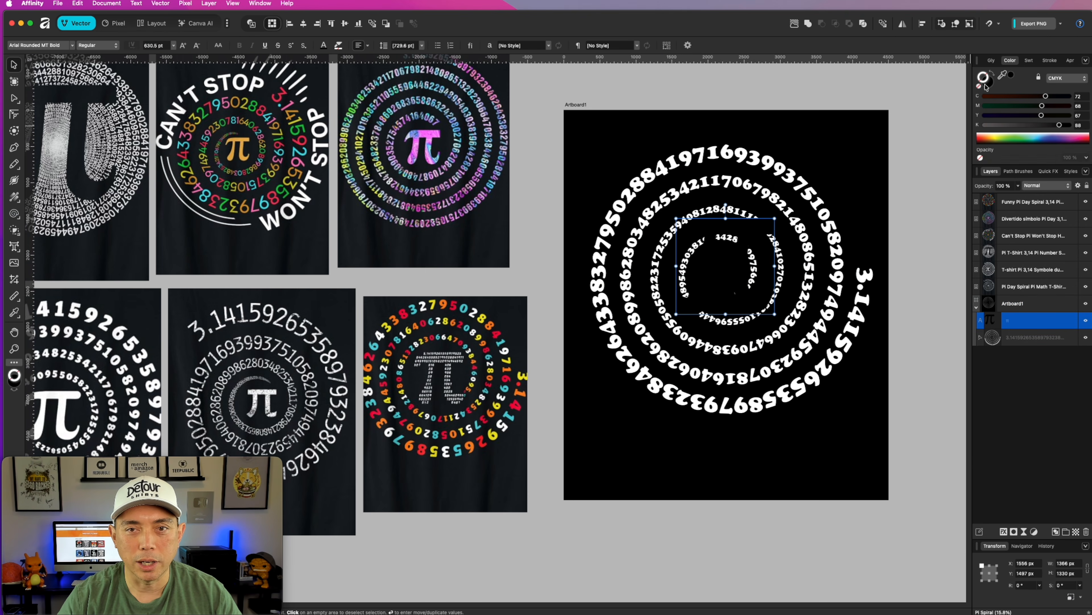
left_click(986, 125)
left_click(985, 115)
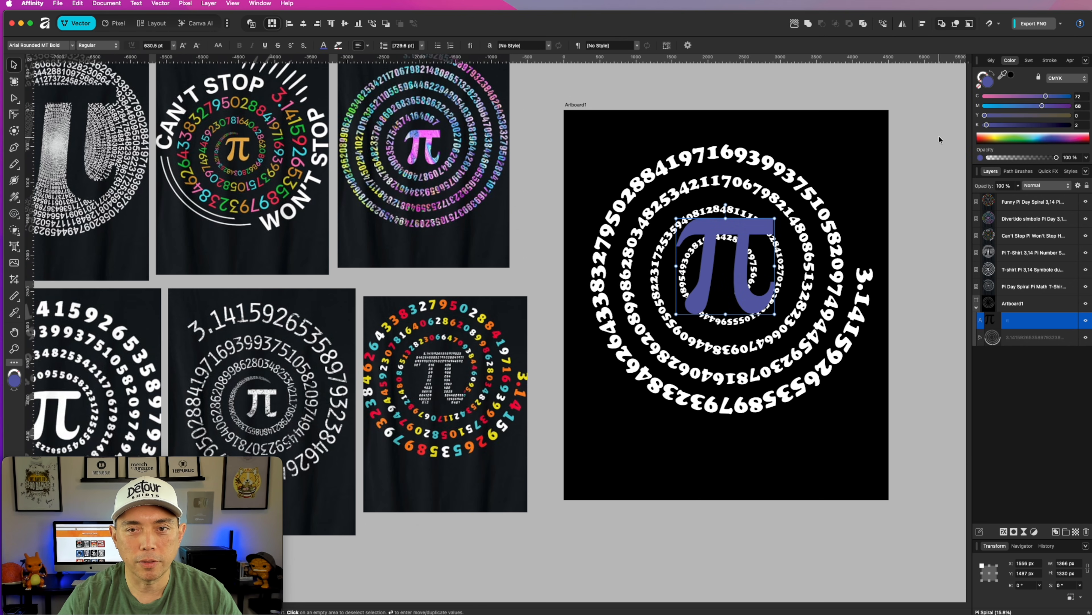
left_click(985, 106)
left_click(988, 97)
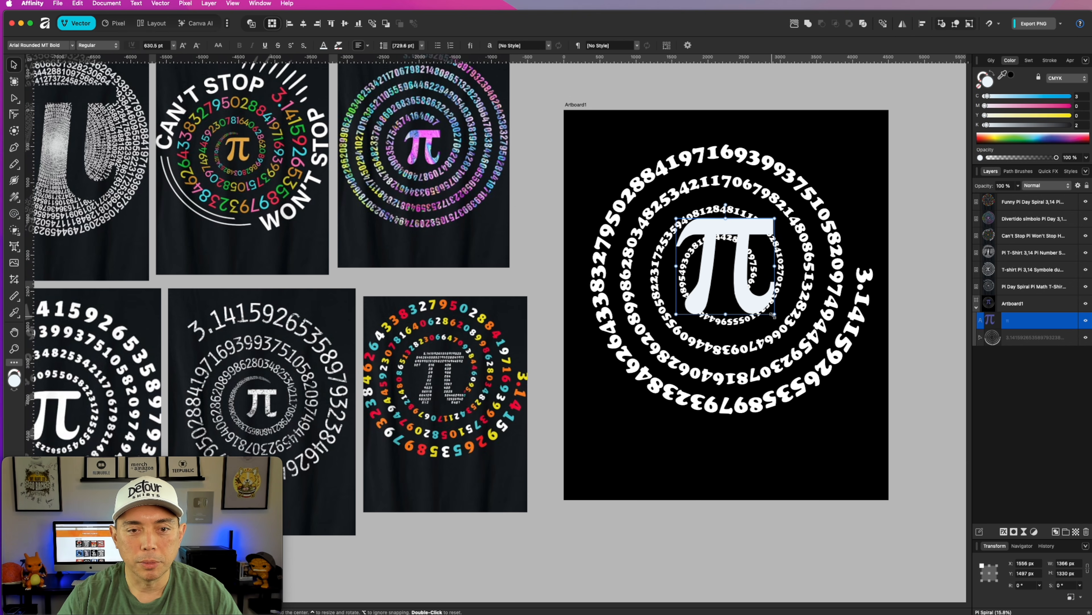
Shrink the π symbol to about 816 px wide and centre it inside the innermost turn.
left_click_drag(775, 314, 737, 282)
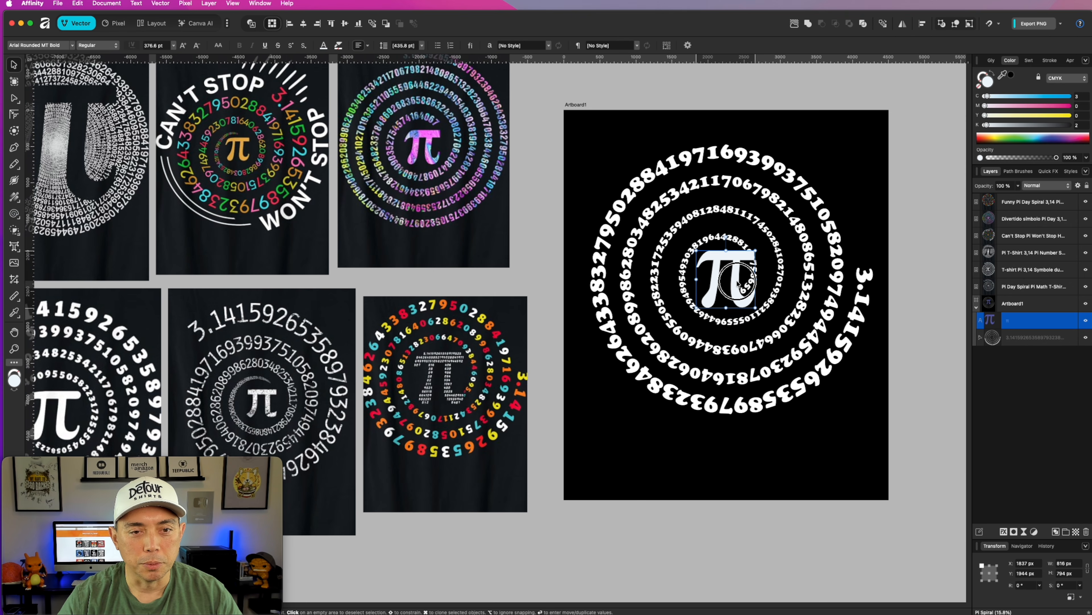
left_click(840, 175)
Try the Decaying spiral style with 7 turns on the digit path.
left_click(804, 191)
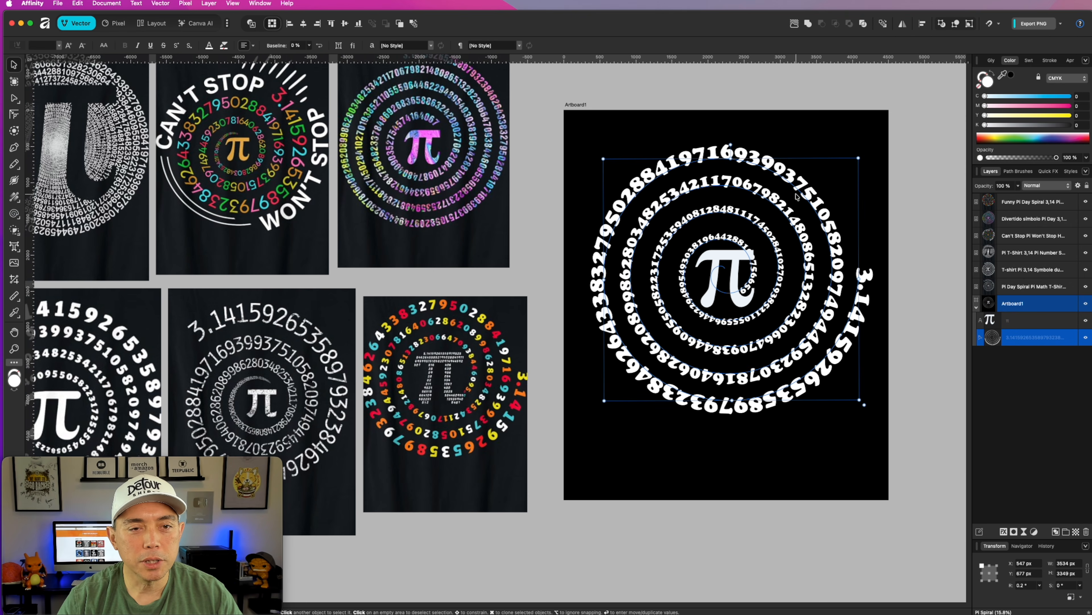
left_click(14, 213)
left_click(228, 47)
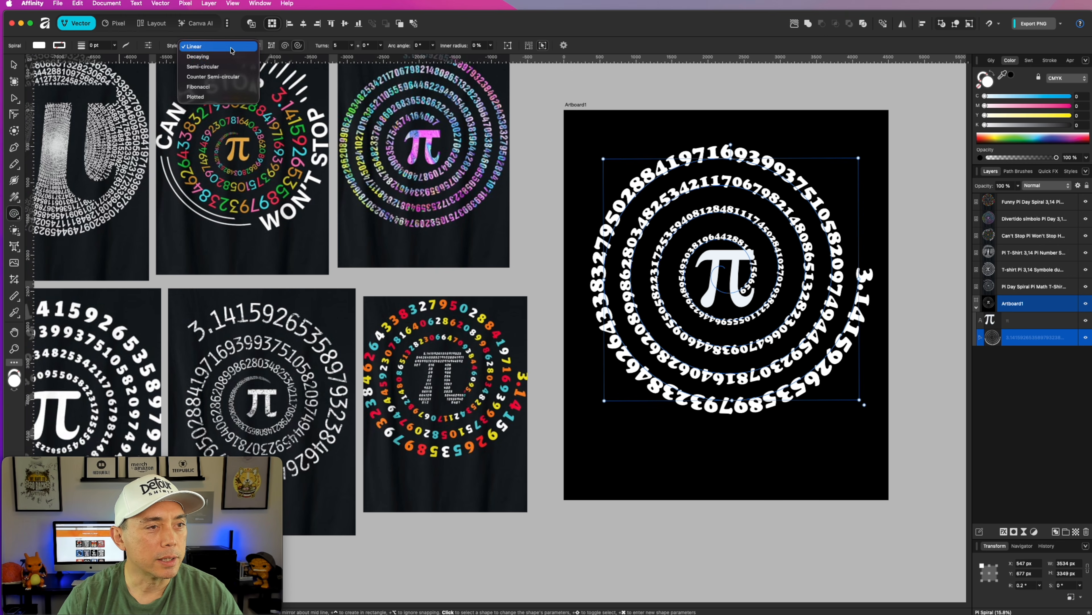
left_click(222, 58)
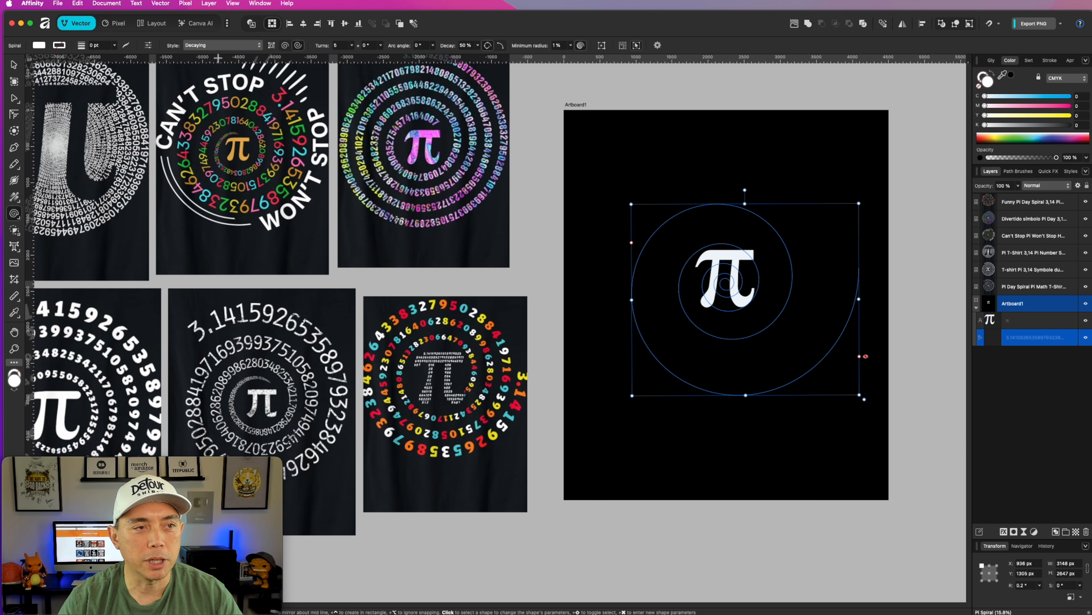
left_click(352, 46)
mouse_move(352, 56)
left_mouse_down()
mouse_move(423, 56)
mouse_move(289, 56)
mouse_move(357, 55)
left_mouse_up()
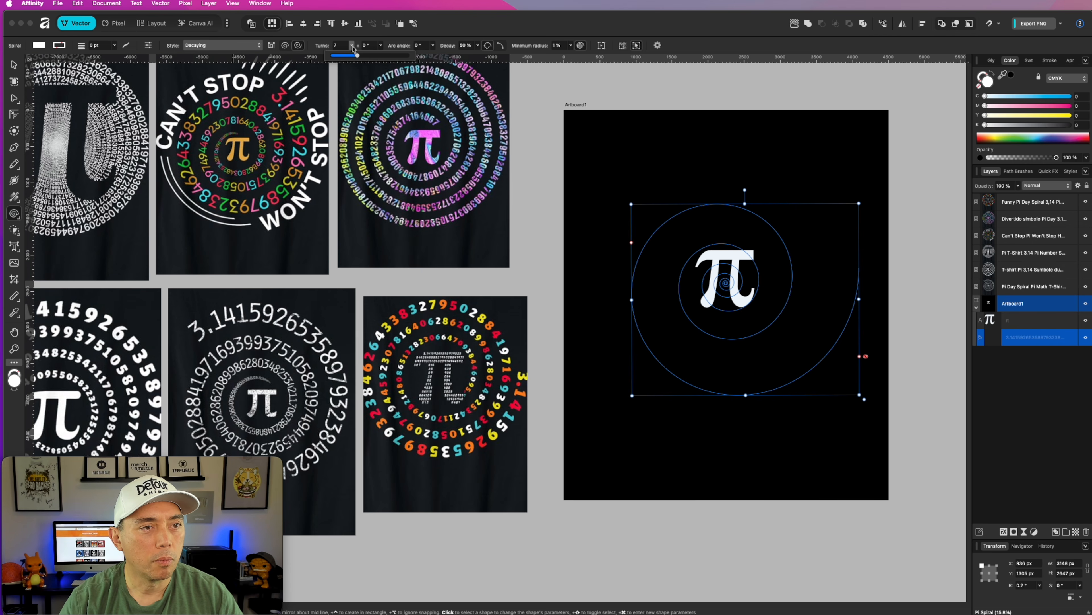
Try the Semi-circular spiral style on the digit path and reduce its turns to 5.
left_click(259, 45)
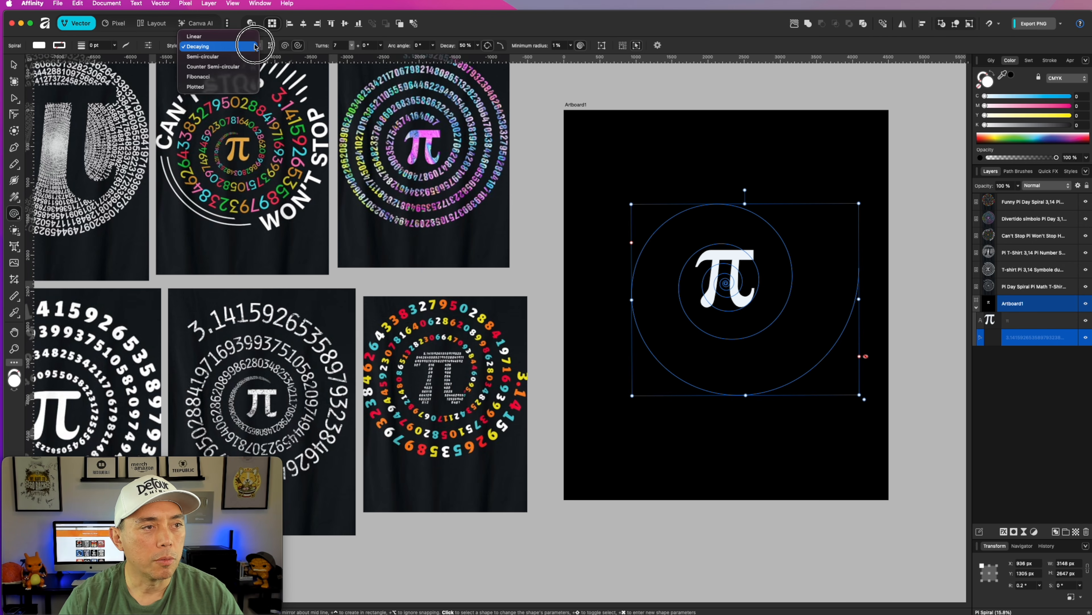
left_click(240, 53)
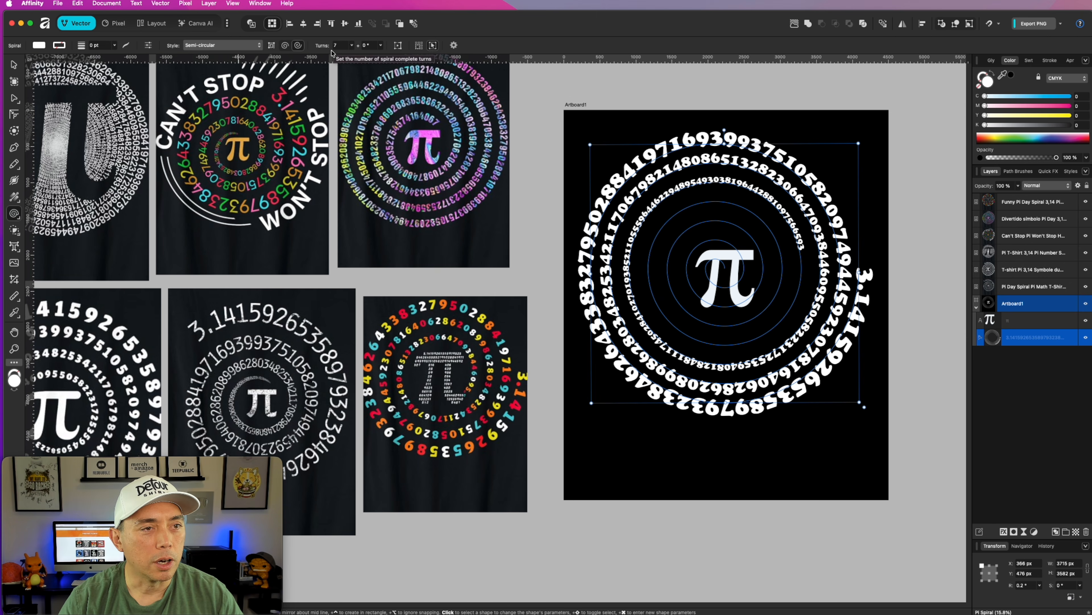
left_click(351, 45)
left_click_drag(349, 52, 342, 56)
Try the Decaying style on the digit path again, raising the turns to 8.
left_click(258, 45)
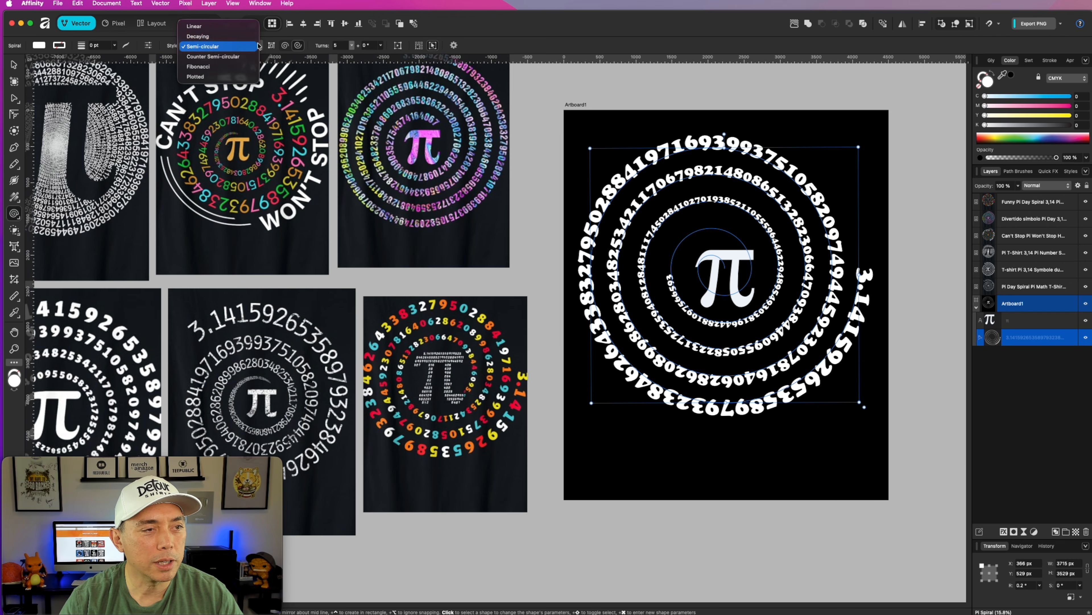
left_click(230, 38)
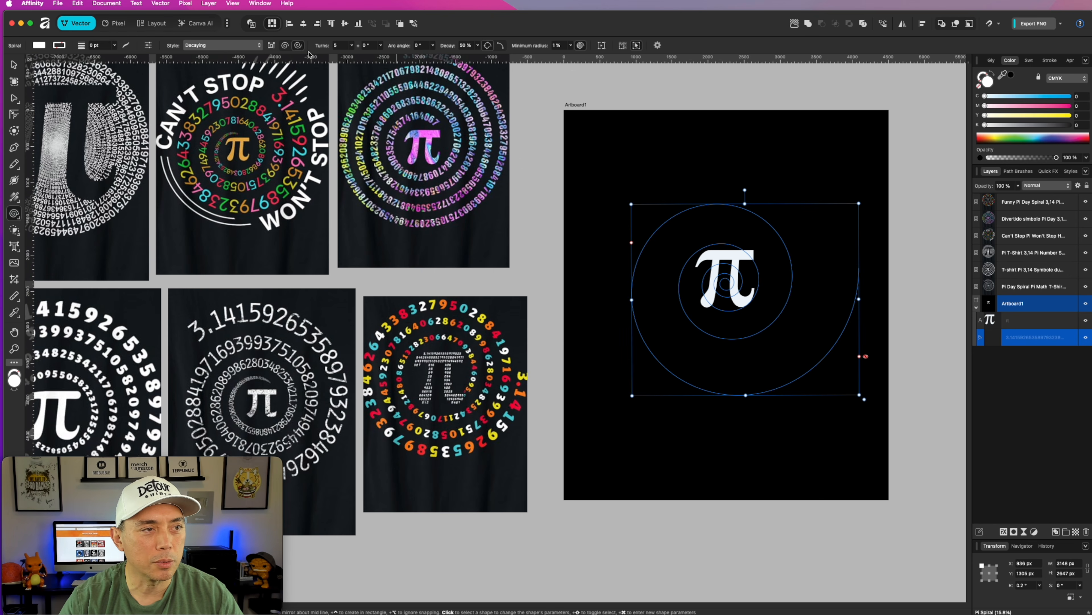
left_click(351, 45)
left_click(353, 56)
mouse_move(353, 56)
left_mouse_down()
mouse_move(473, 56)
mouse_move(362, 60)
left_mouse_up()
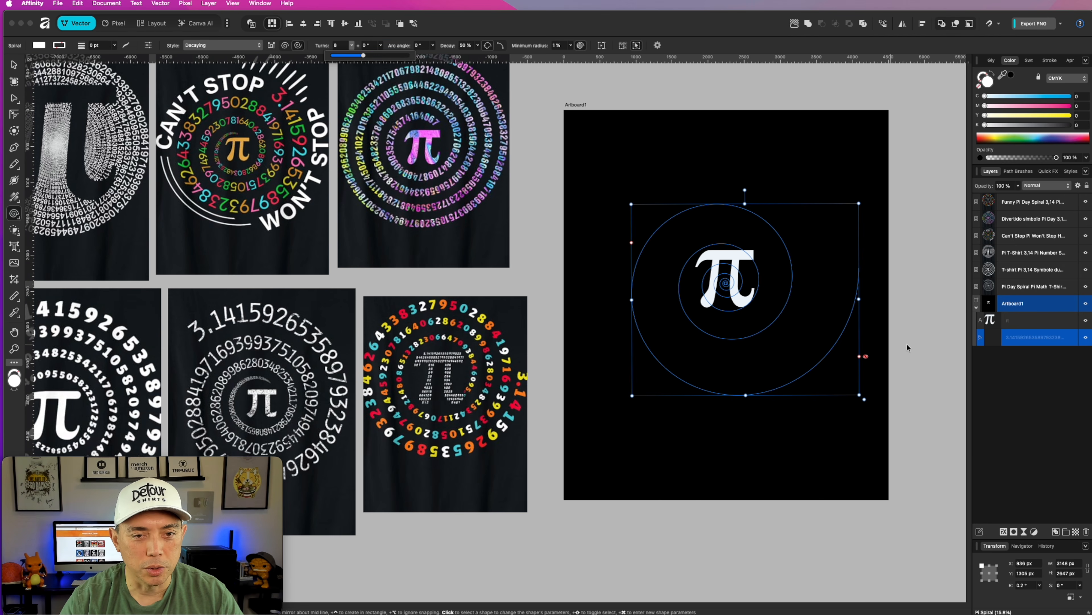
Return the digit path to the Linear spiral style with 5 turns.
left_click(259, 46)
left_click(211, 38)
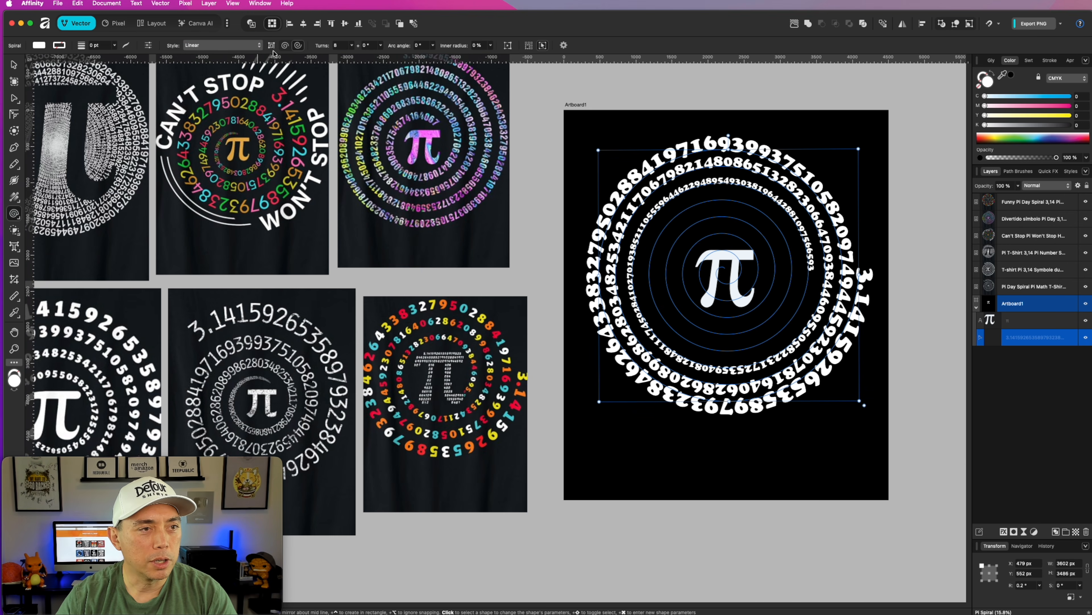
left_click(381, 45)
mouse_move(380, 55)
left_mouse_down()
mouse_move(419, 56)
mouse_move(360, 56)
mouse_move(375, 58)
left_mouse_up()
left_click(432, 45)
left_click(351, 45)
left_click(347, 54)
left_click_drag(347, 55, 340, 55)
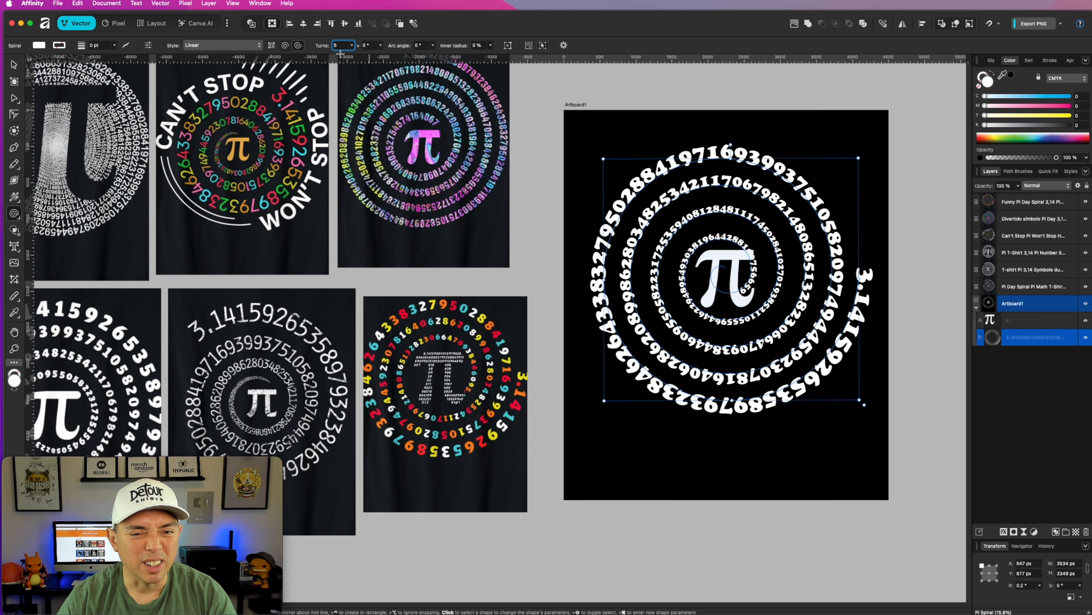
left_click(665, 120)
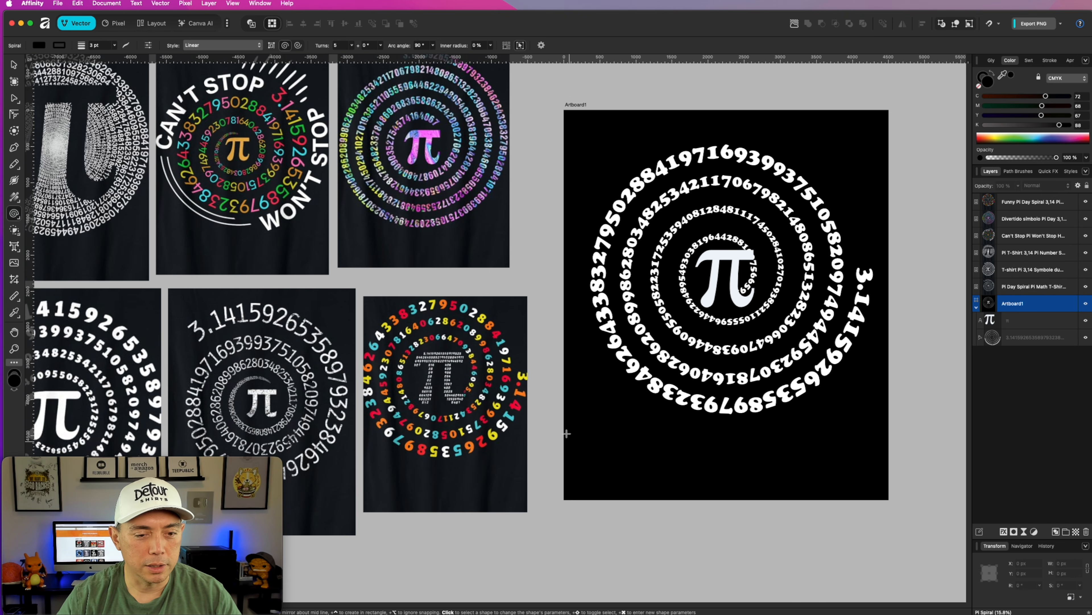
left_click(14, 65)
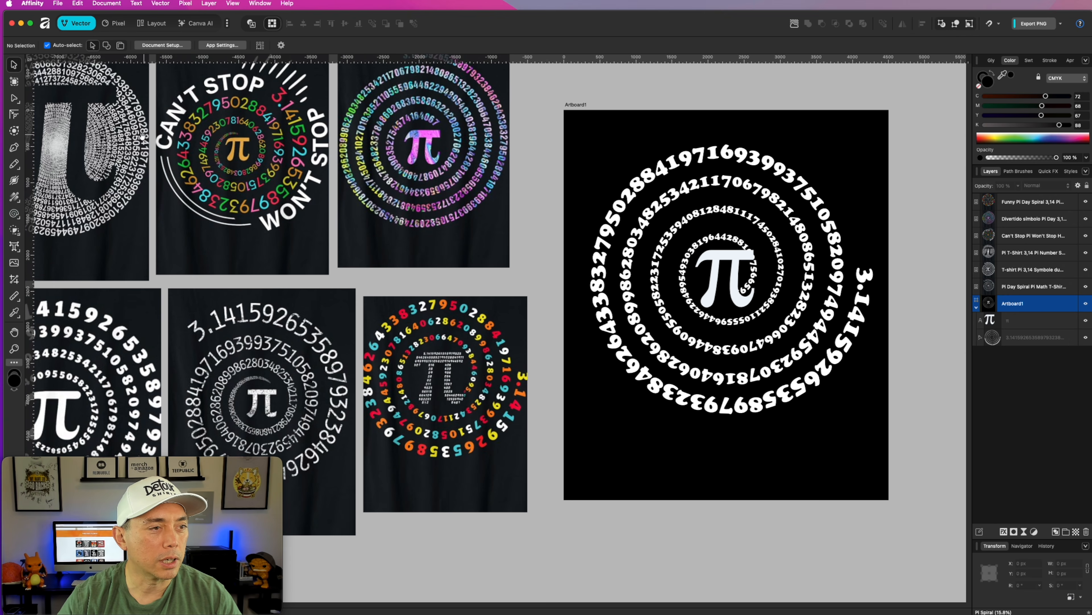
scroll(358, 191, "left", 5)
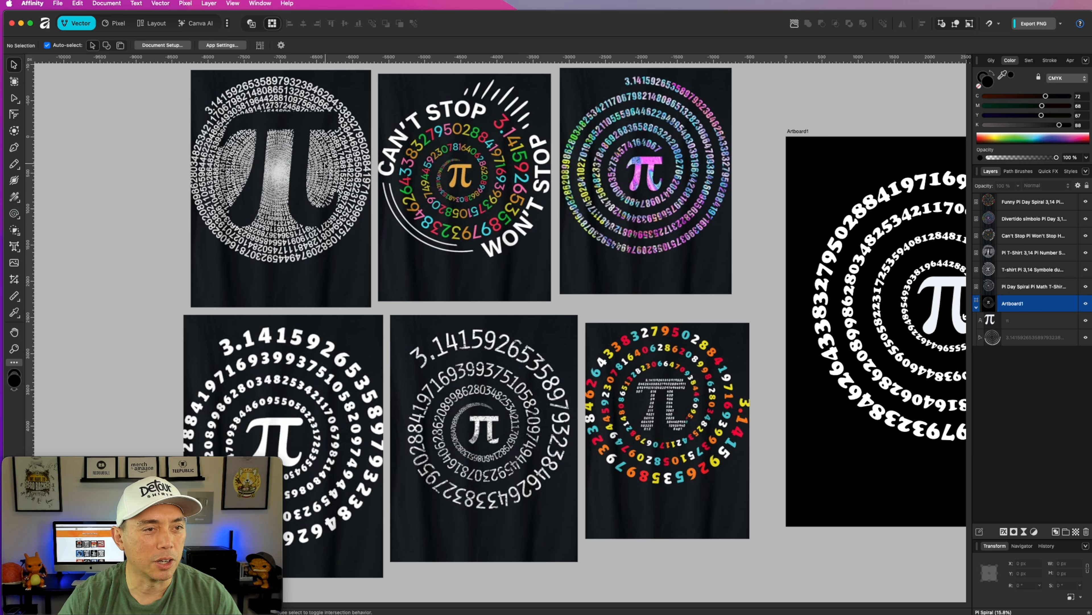
scroll(326, 165, "right", 3)
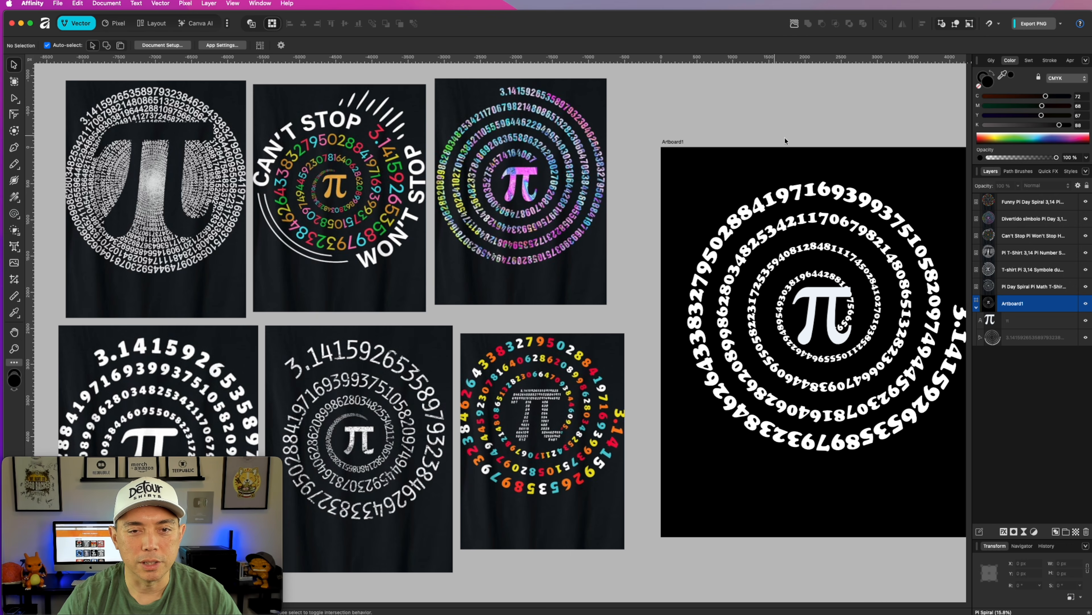
scroll(806, 148, "down", 2)
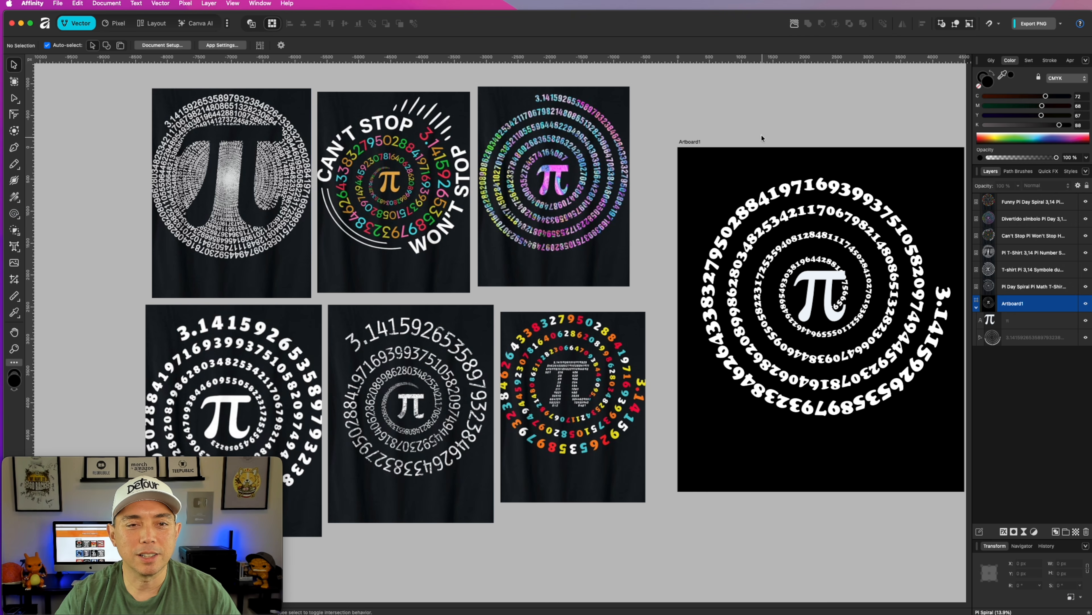
left_click_drag(788, 115, 780, 88)
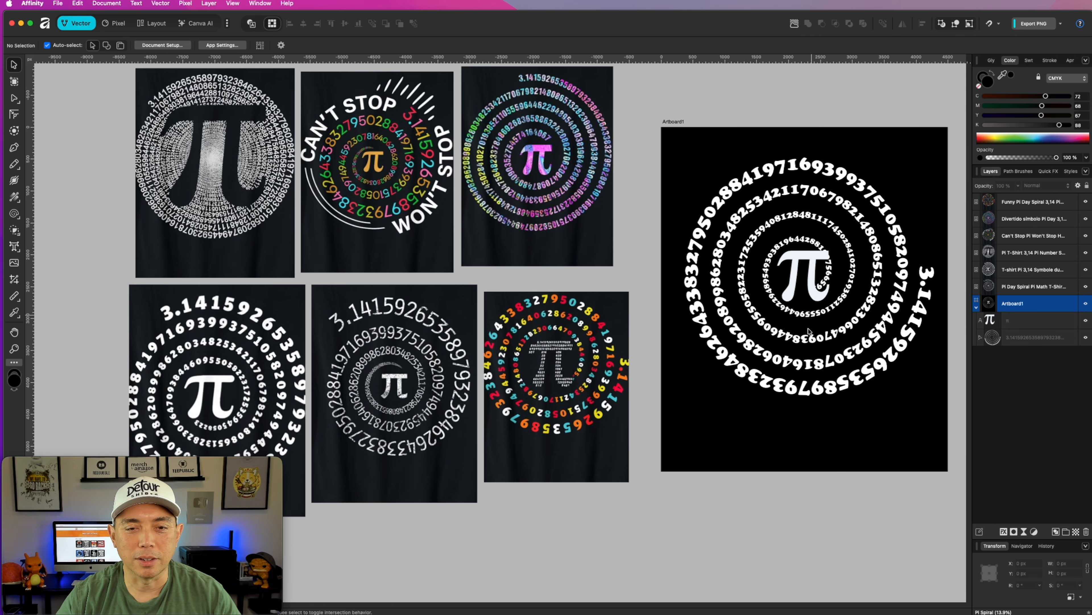
Enlarge the π symbol to about 2090 × 2035 px, keeping it over the middle of the digit spiral.
left_click(804, 266)
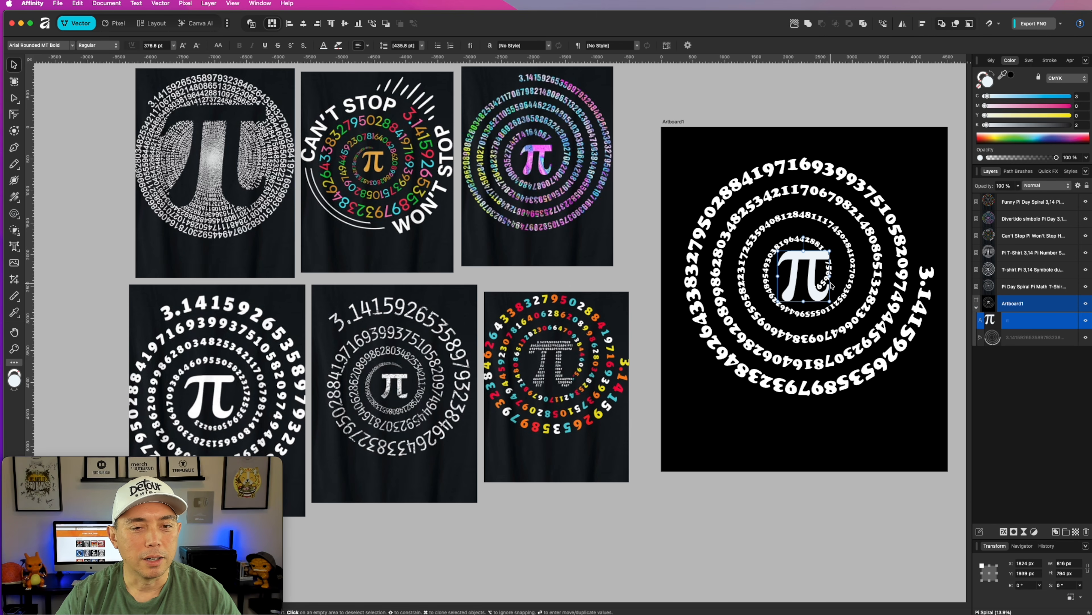
left_click_drag(811, 264, 788, 222)
left_click_drag(807, 260, 879, 353)
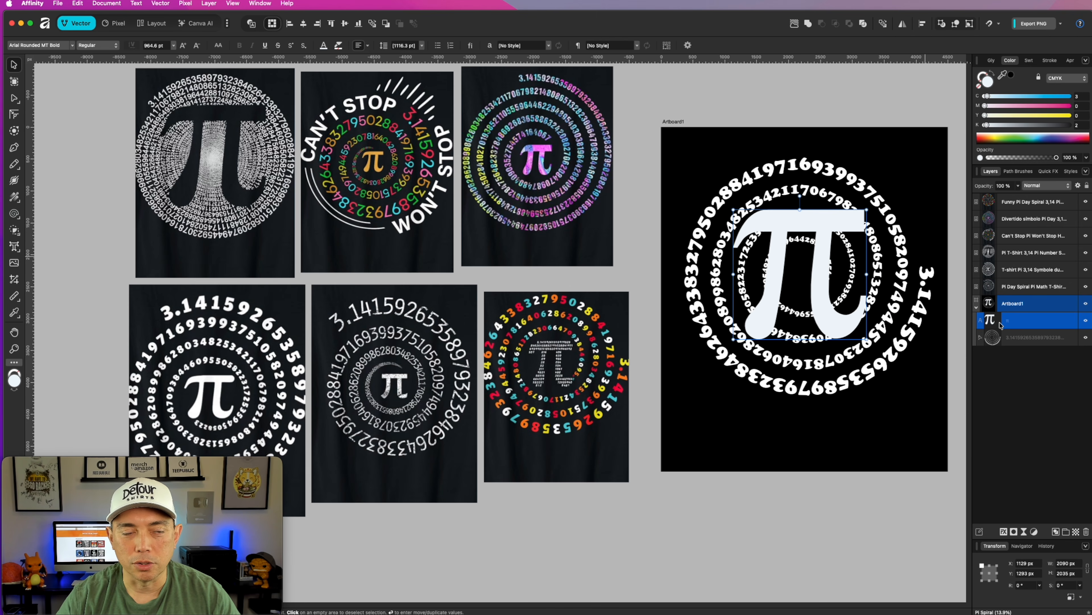
Move the enlarged π symbol off the spiral to the empty area above the artboard.
left_click(734, 118)
left_click_drag(822, 221, 815, 97)
scroll(822, 326, "down", 3)
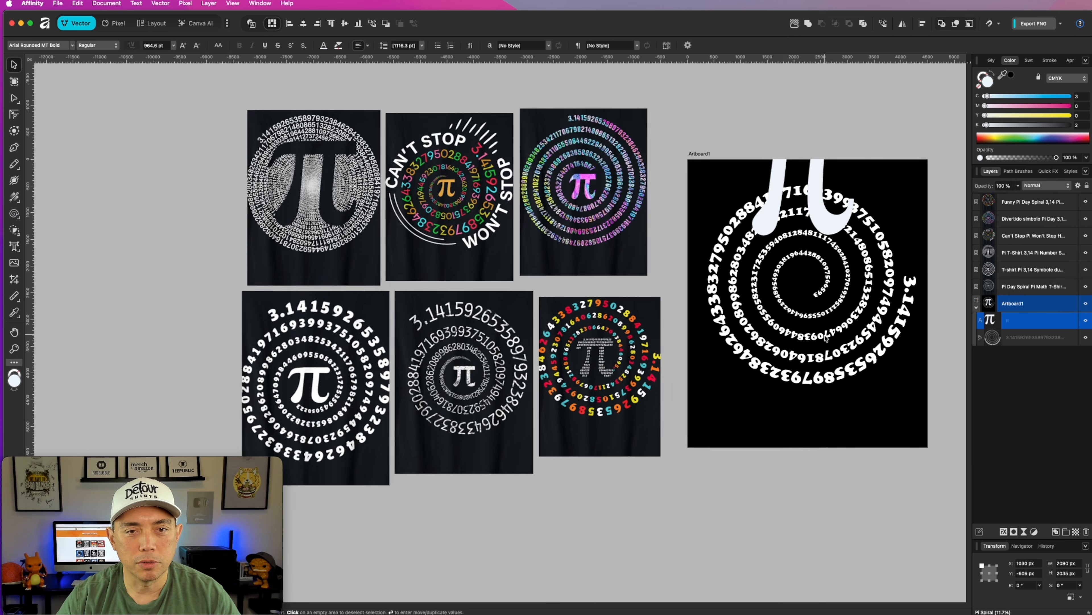
left_click_drag(837, 222, 837, 142)
Set the digit path's Linear spiral to 11 turns.
left_click(829, 265)
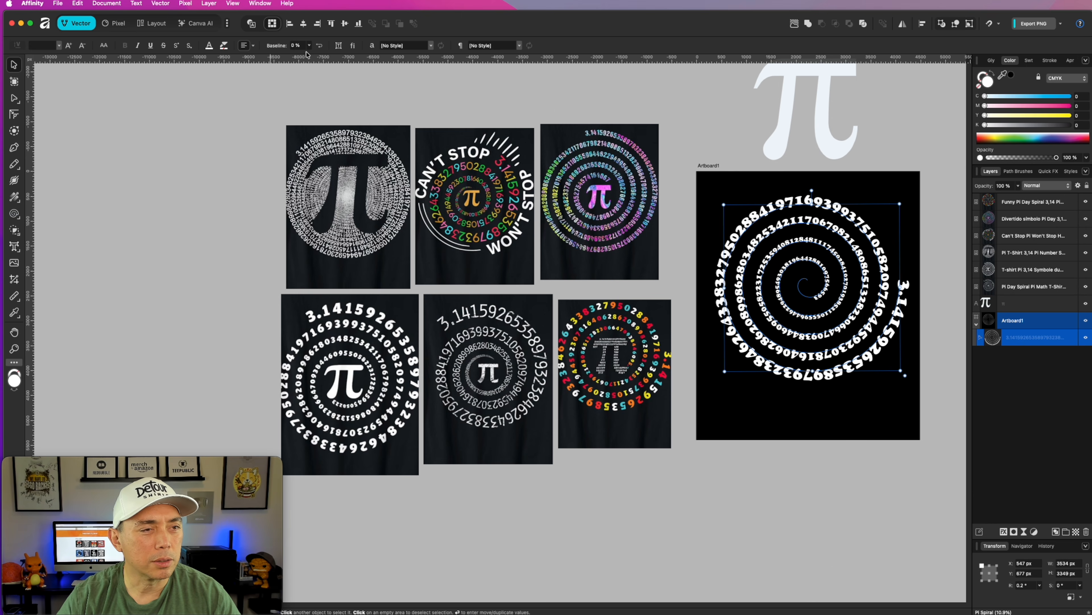
left_click(14, 215)
left_click(352, 46)
left_click_drag(353, 54, 373, 61)
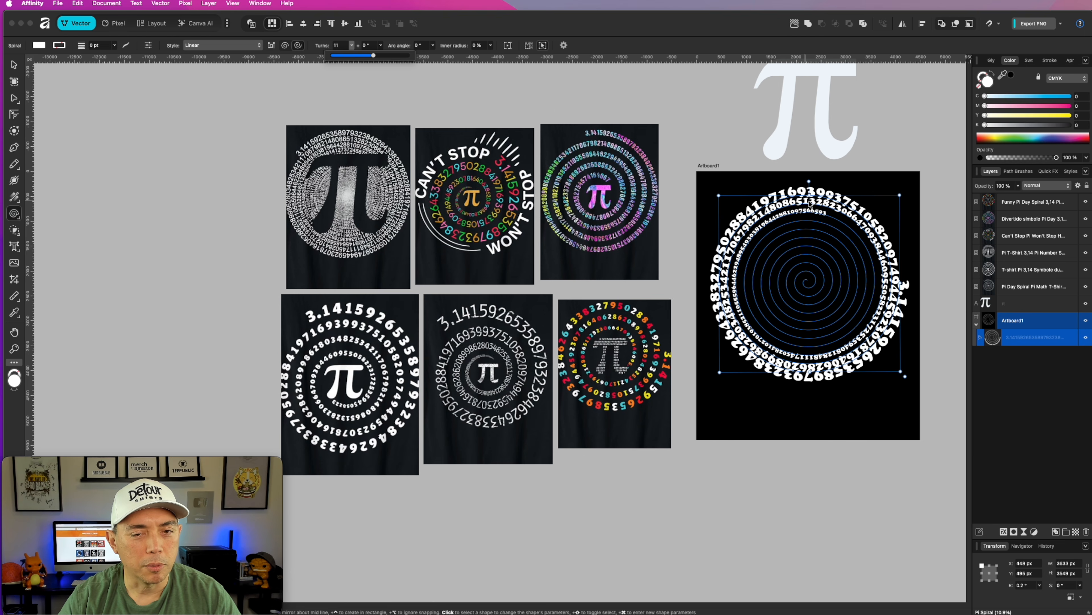
Copy a run of the inner spiral digits and paste it three times at the end of the path text.
key("t")
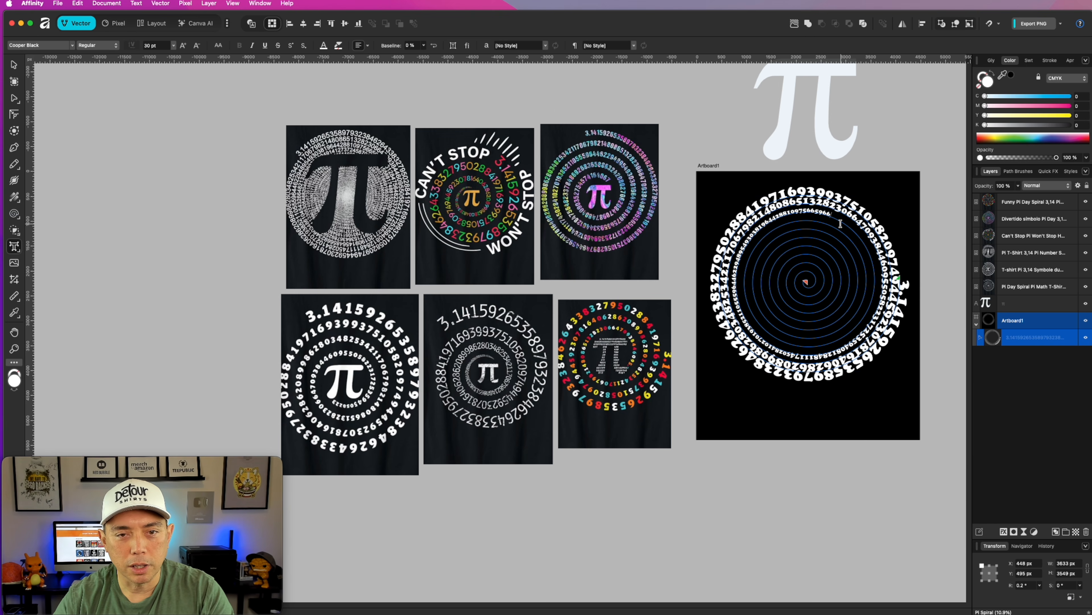
left_click_drag(841, 221, 809, 348)
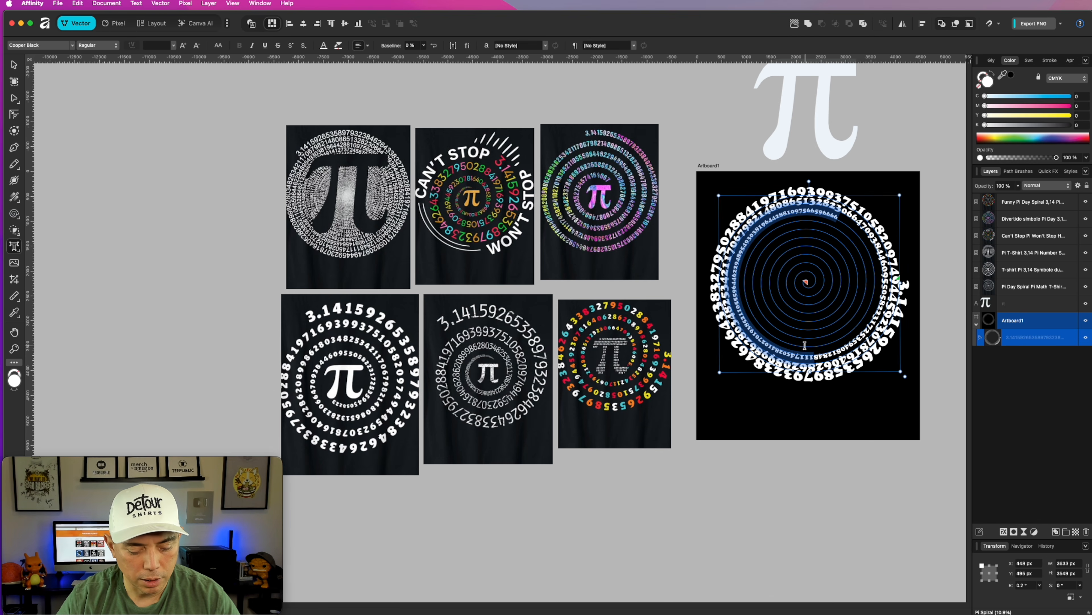
left_click(854, 219)
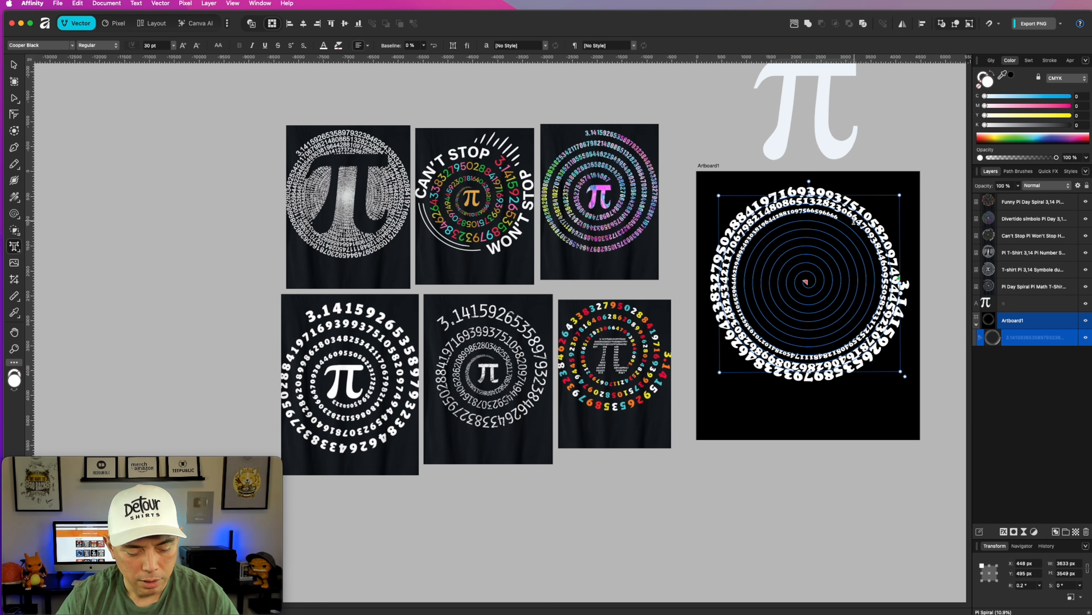
key("super+v")
key("super+v")
key("super+v")
key("super+v")
key("super+v")
key("super+v")
key("super+v")
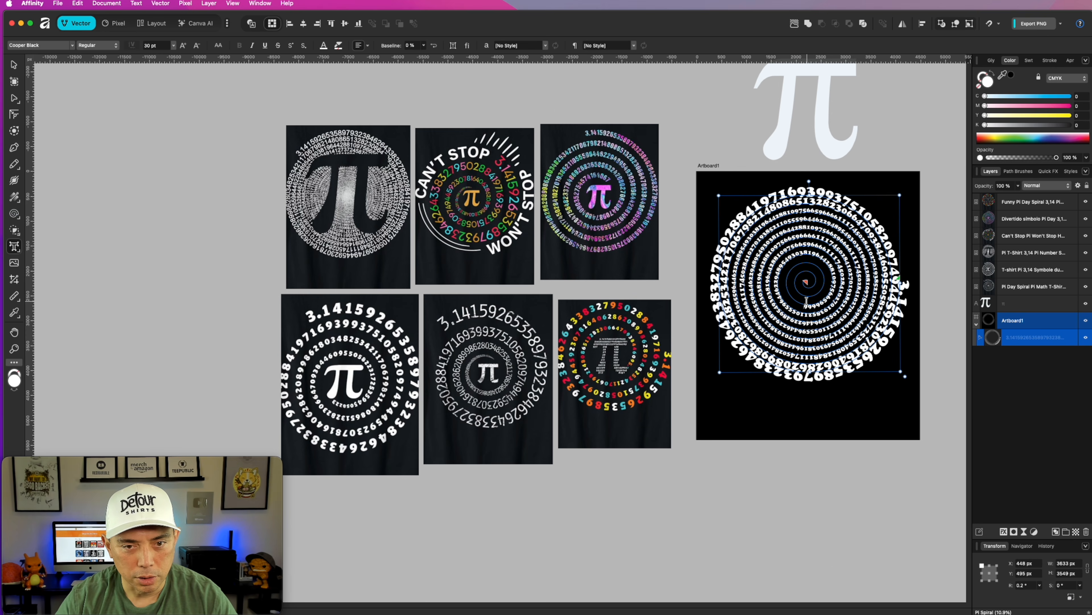
Fill the remaining centre of the spiral with alternating 7 and 8 digits and finish the text edit.
type("7787878787878787")
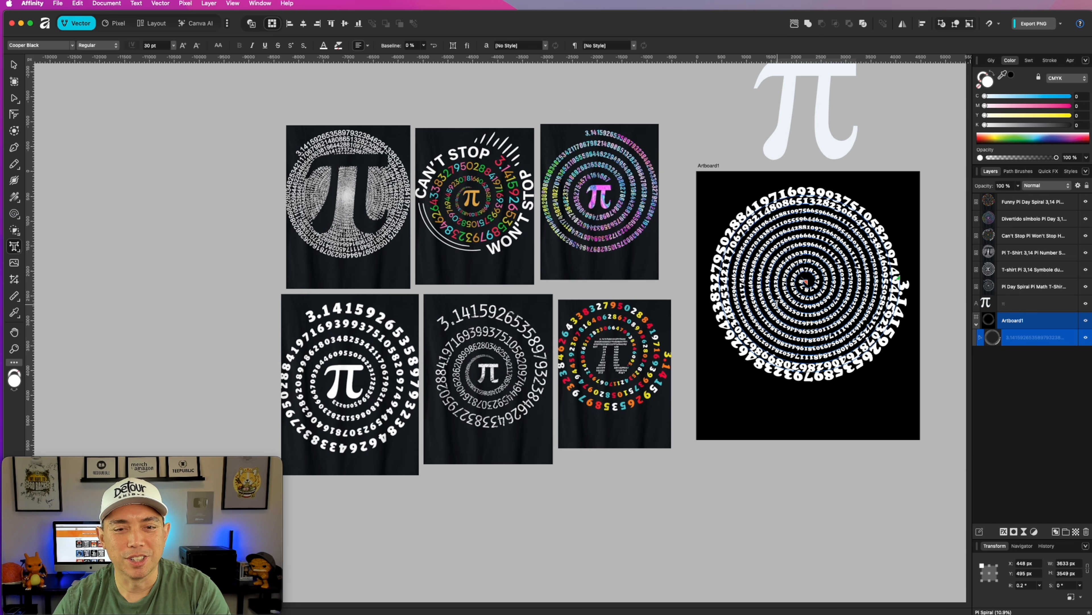
key("Escape")
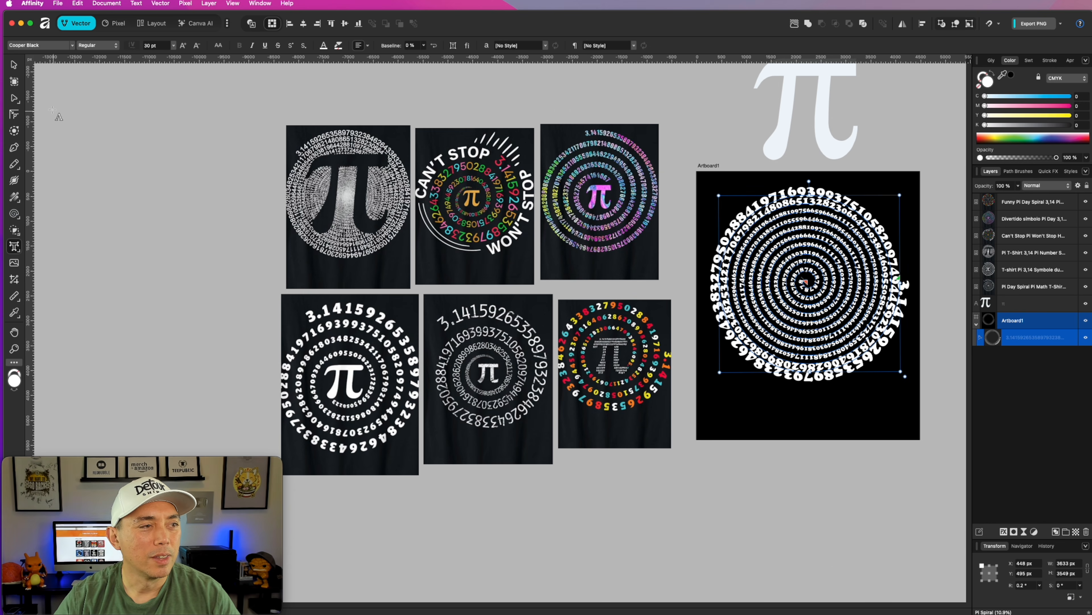
Move the large π symbol back over the spiral, fill it with black and adjust its position over the centre.
left_click(13, 64)
left_click(833, 132)
left_click_drag(832, 132, 820, 302)
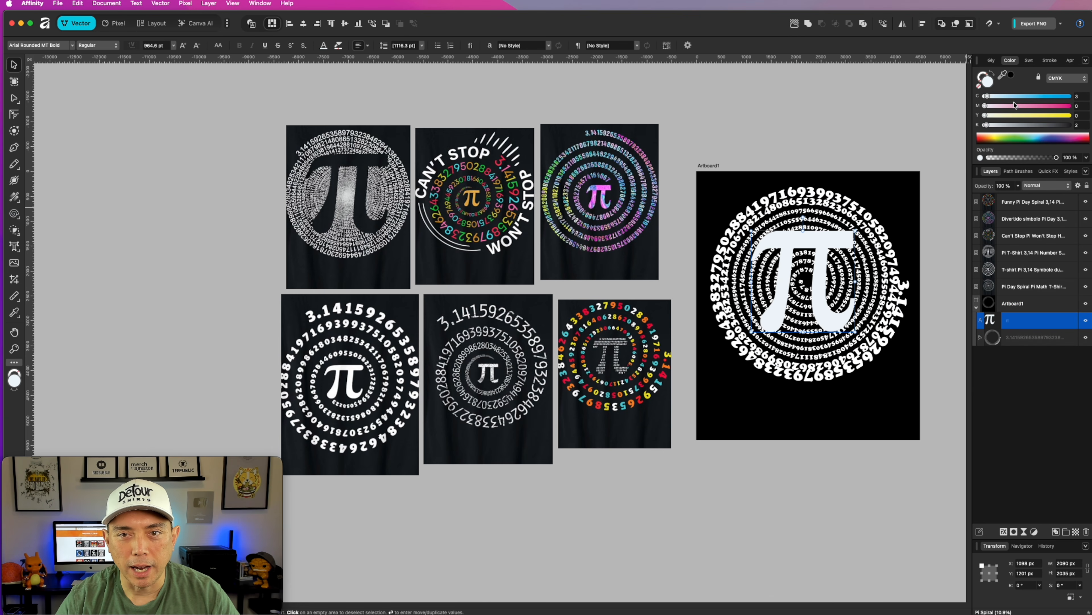
left_click(1011, 75)
left_click_drag(827, 242, 829, 248)
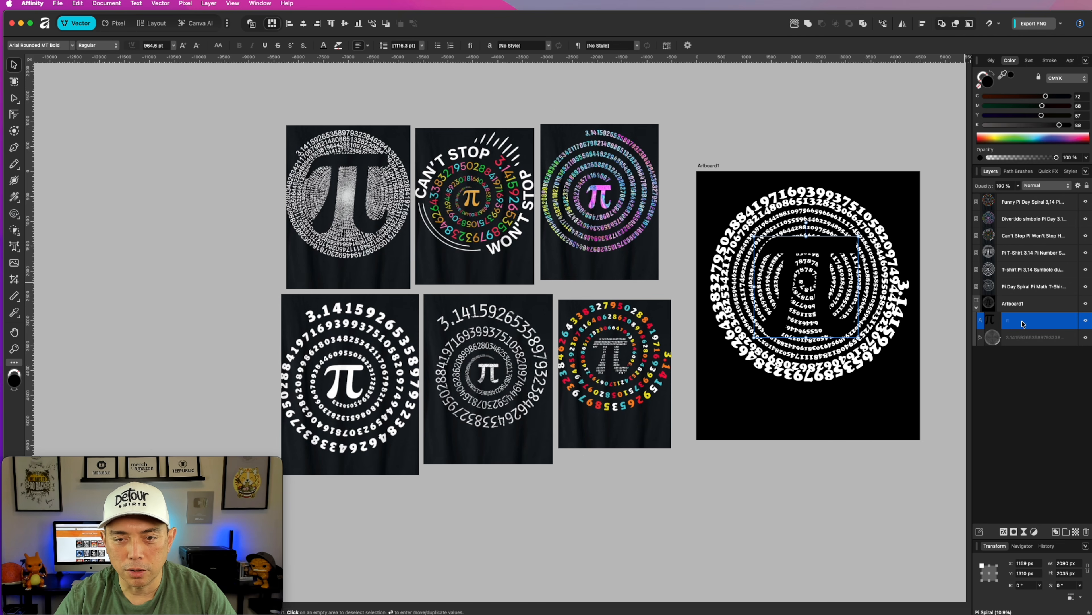
Group the black π symbol with the digit spiral.
left_click(1019, 341)
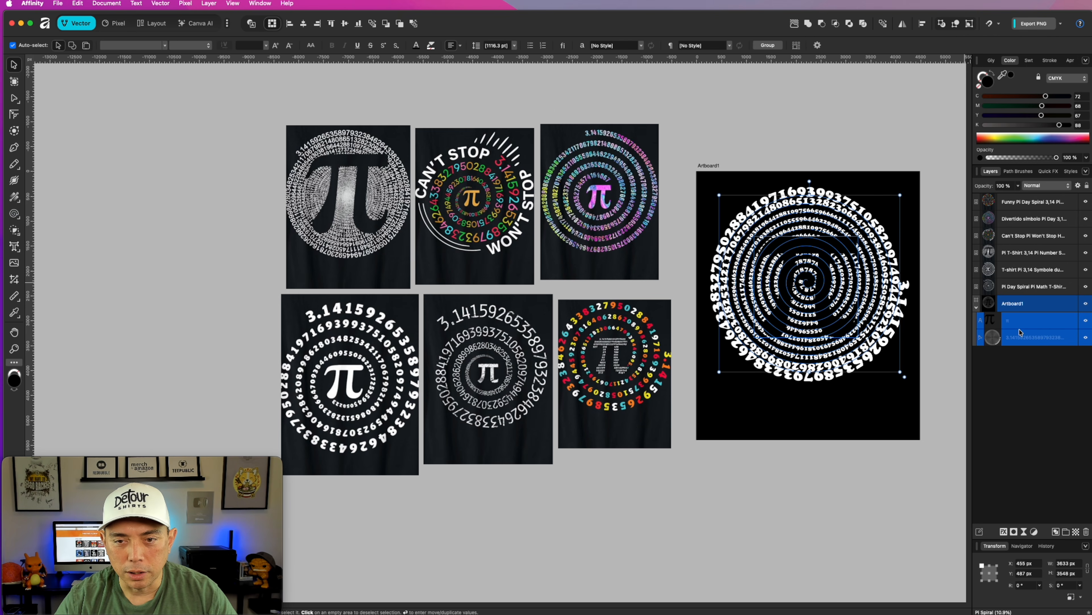
left_click(1022, 326)
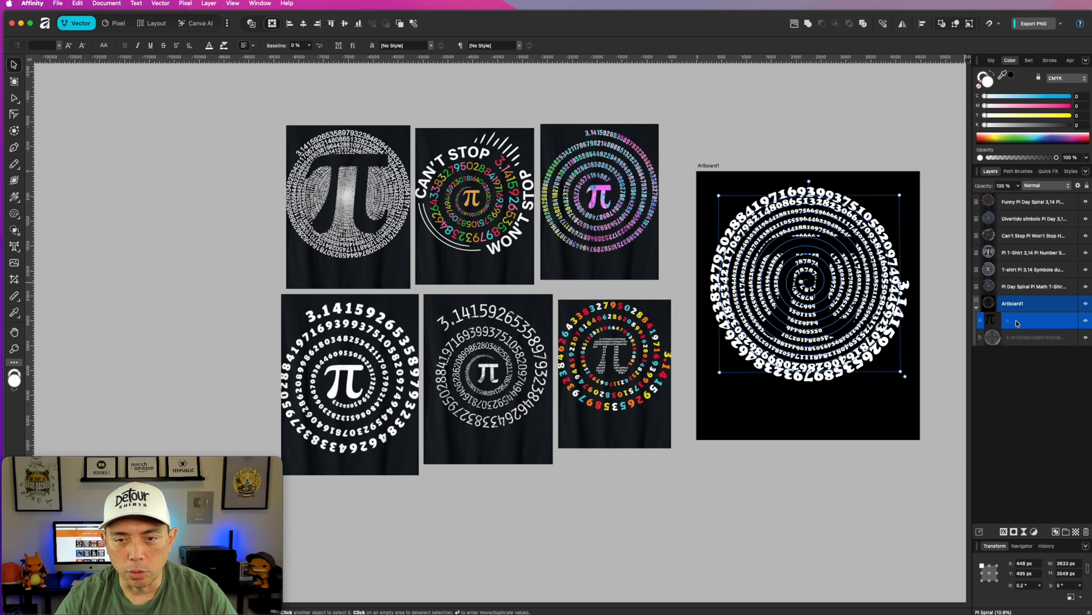
left_click(1023, 341, "shift")
key("super+g")
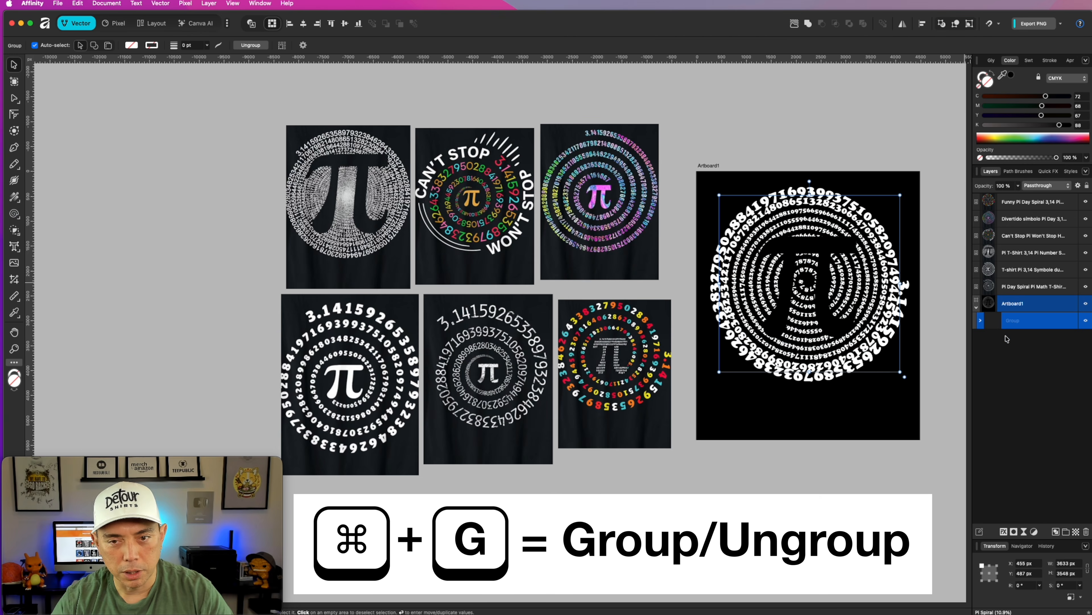
Set the blend mode of the π inside the group to Erase, then clear the selection.
left_click(977, 307)
left_click(977, 308)
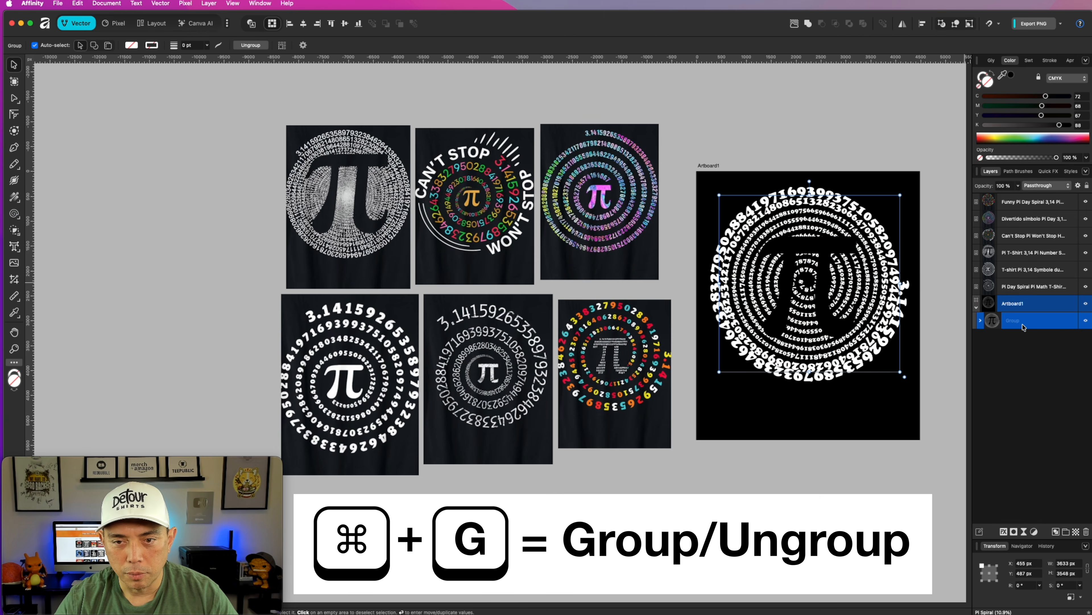
left_click(1029, 340)
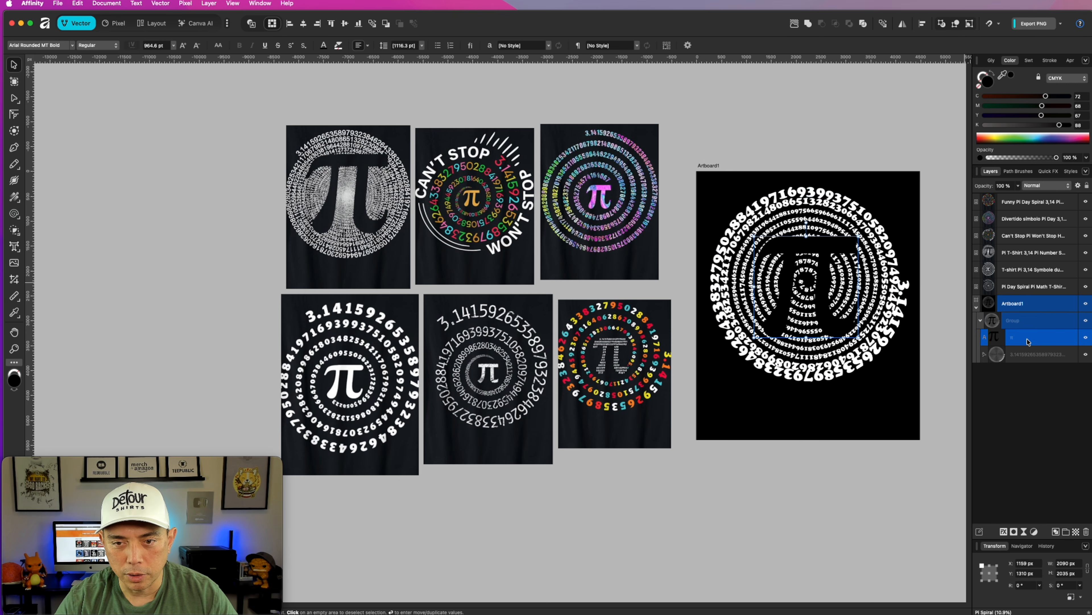
left_click(1071, 186)
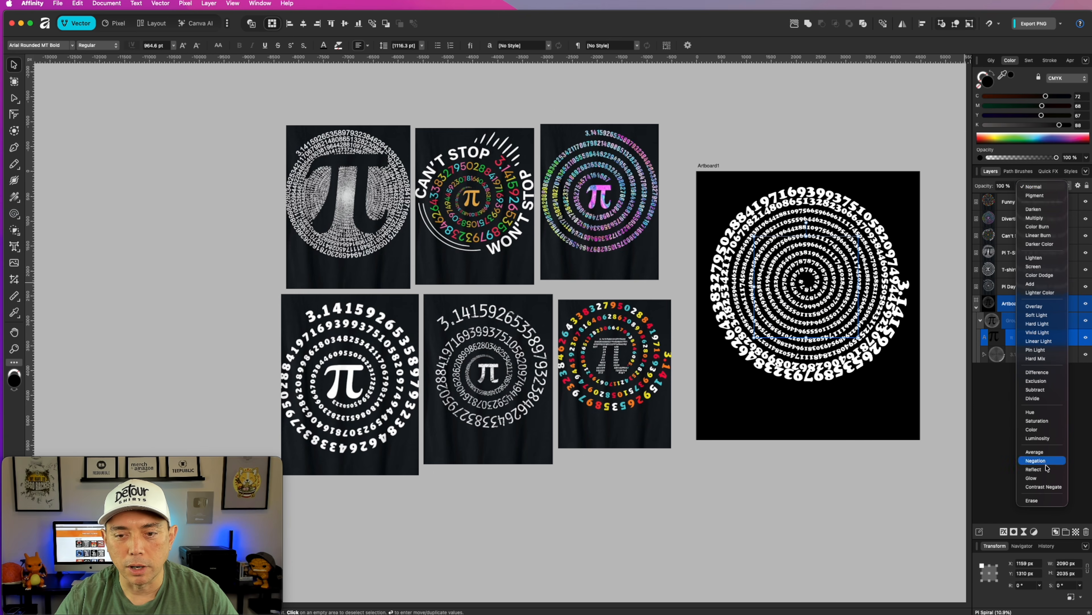
left_click(1043, 502)
left_click(771, 103)
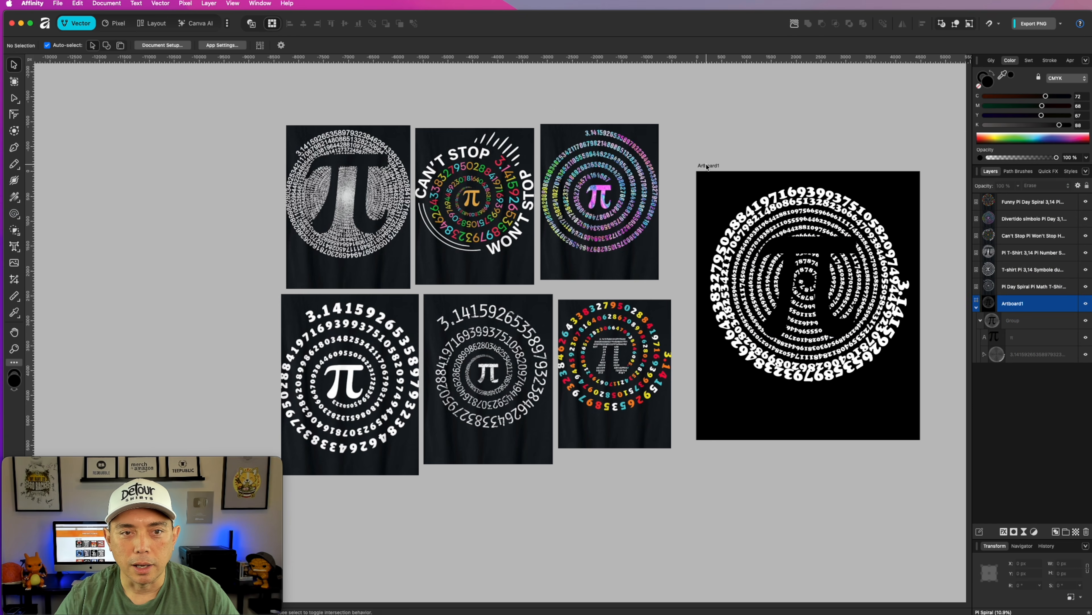
Lighten the artboard's background to grey by lowering its black (K) value to 18.
left_click(705, 166)
left_click_drag(1061, 125, 1000, 126)
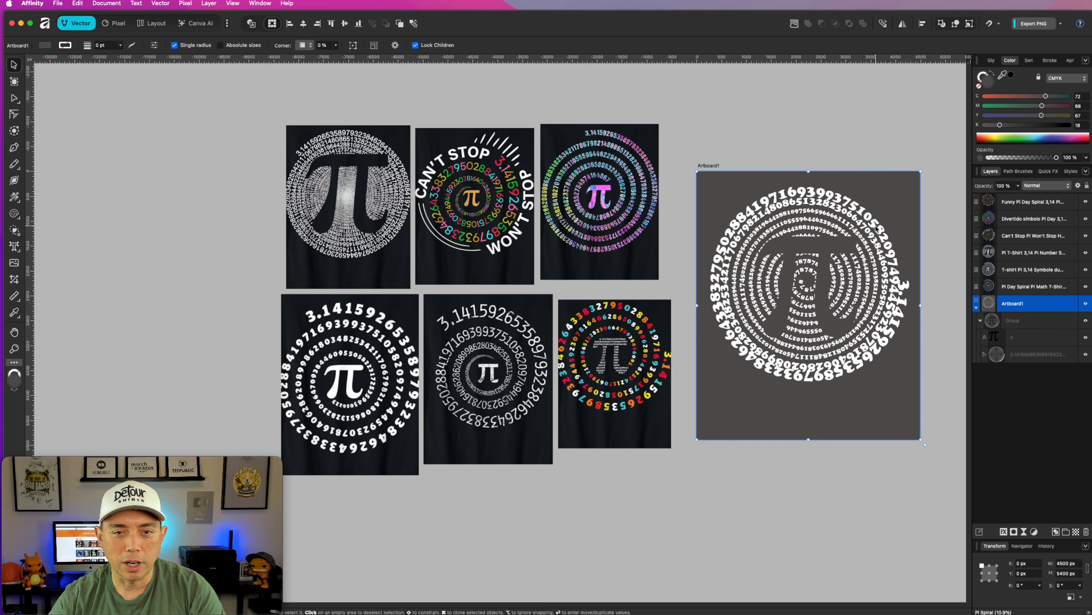